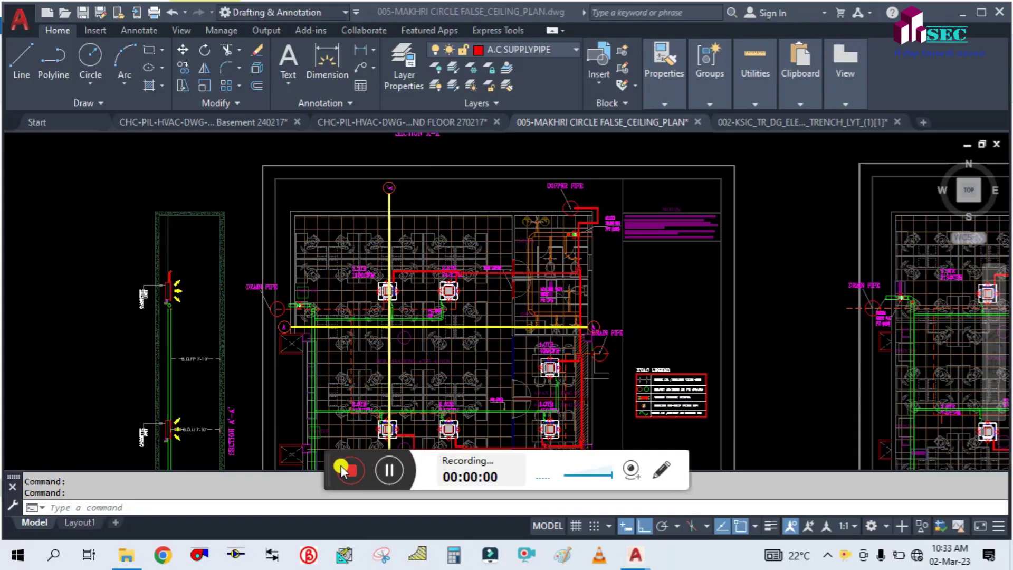
- Pan over the lower ground floor plan's cassettes and the legend column's sheet boxes
left_click_drag(332, 459, 959, 546)
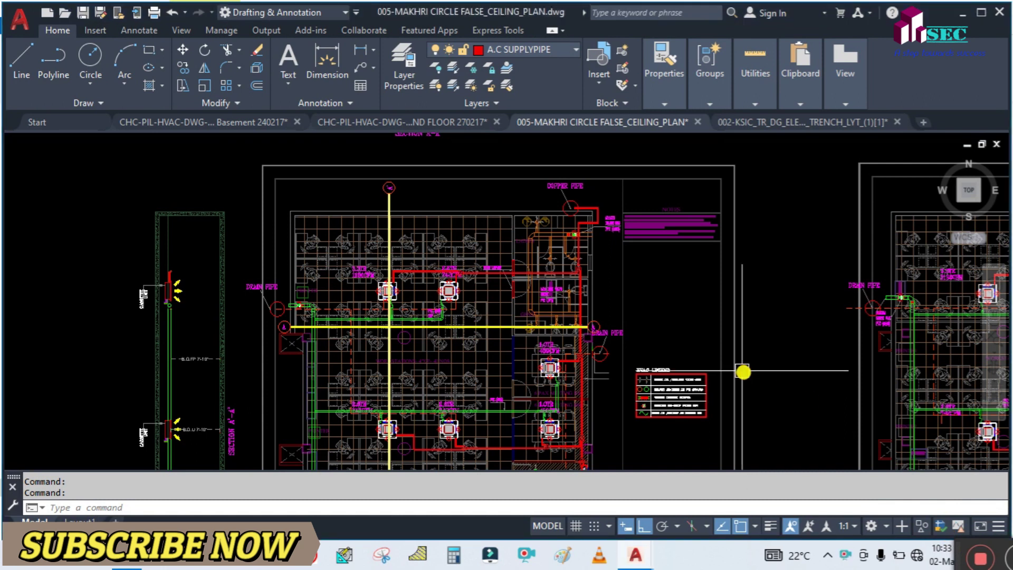
middle_click_drag(712, 335, 572, 224)
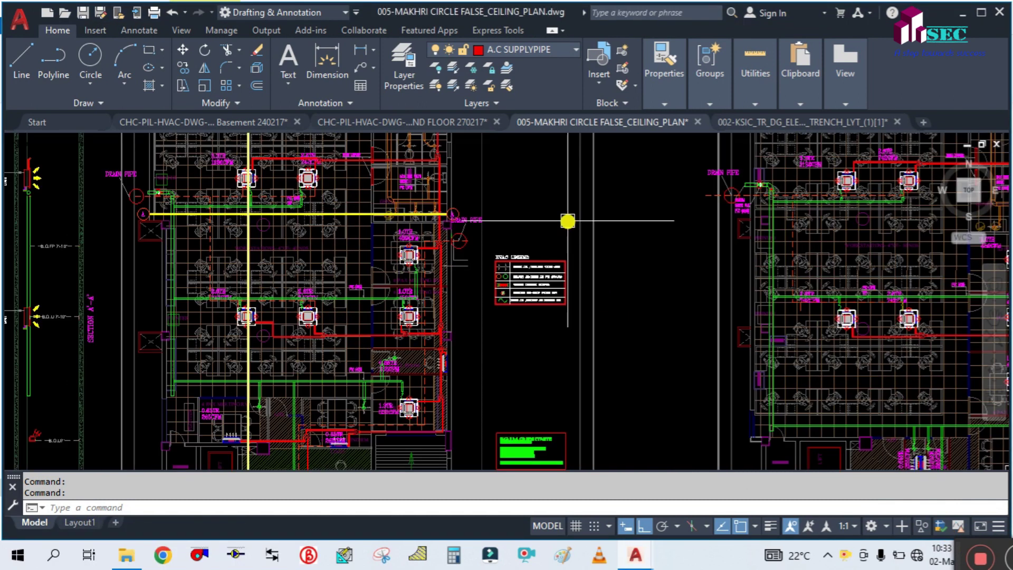
mouse_move(553, 362)
middle_mouse_down()
mouse_move(637, 375)
mouse_move(681, 412)
middle_mouse_up()
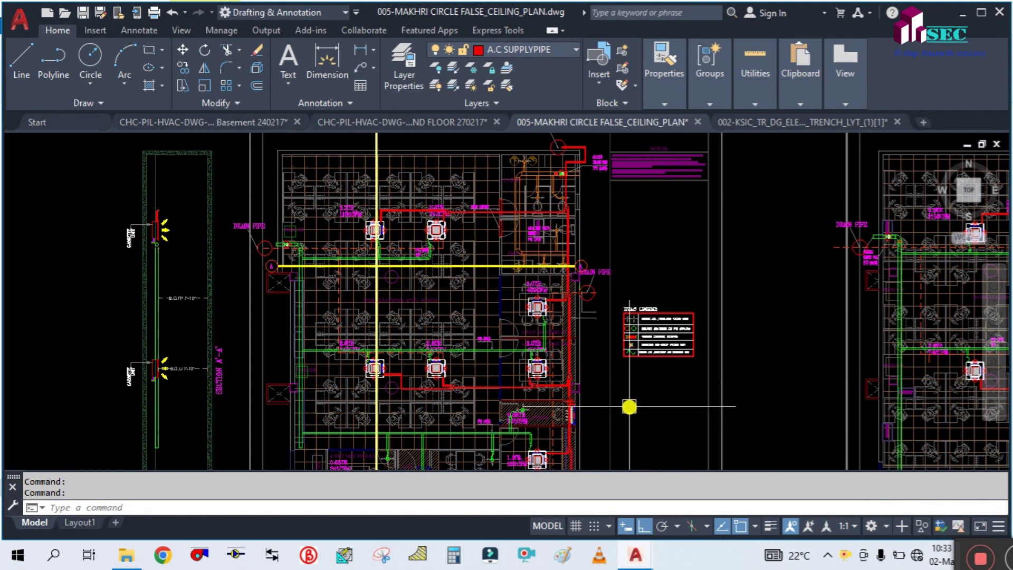
middle_click_drag(624, 443, 609, 291)
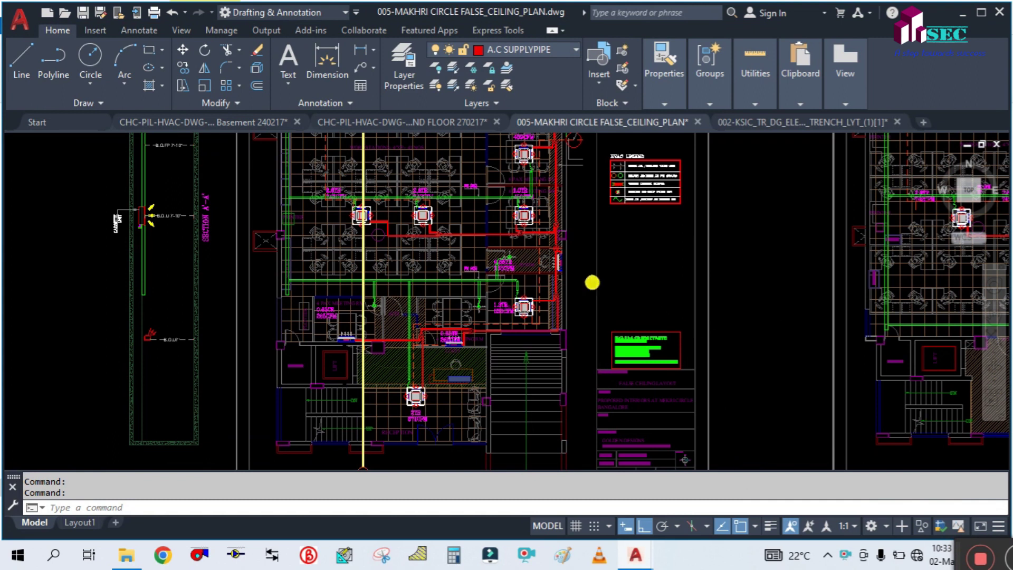
middle_click_drag(524, 291, 411, 453)
scroll(249, 373, "down", 3)
scroll(688, 272, "down", 3)
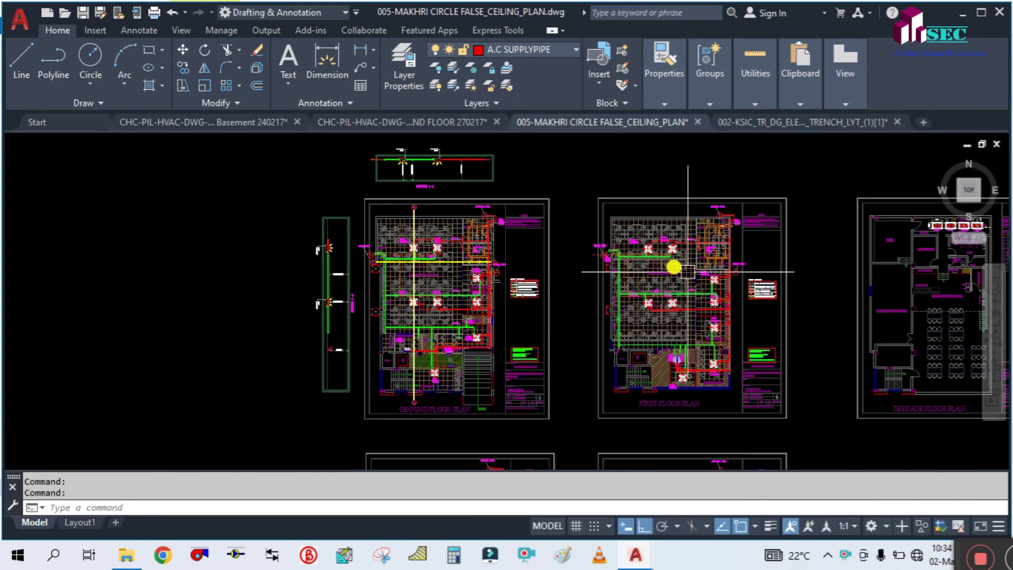
scroll(543, 327, "up", 3)
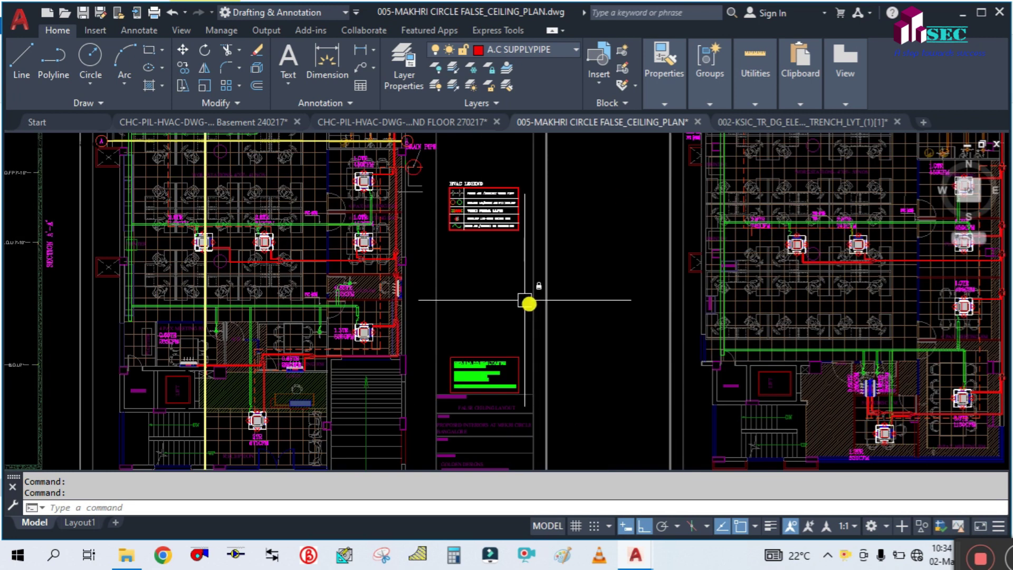
- Pan and zoom over the upper ceiling plan, lower cassettes and HVAC legend to the title
middle_click_drag(469, 299, 543, 366)
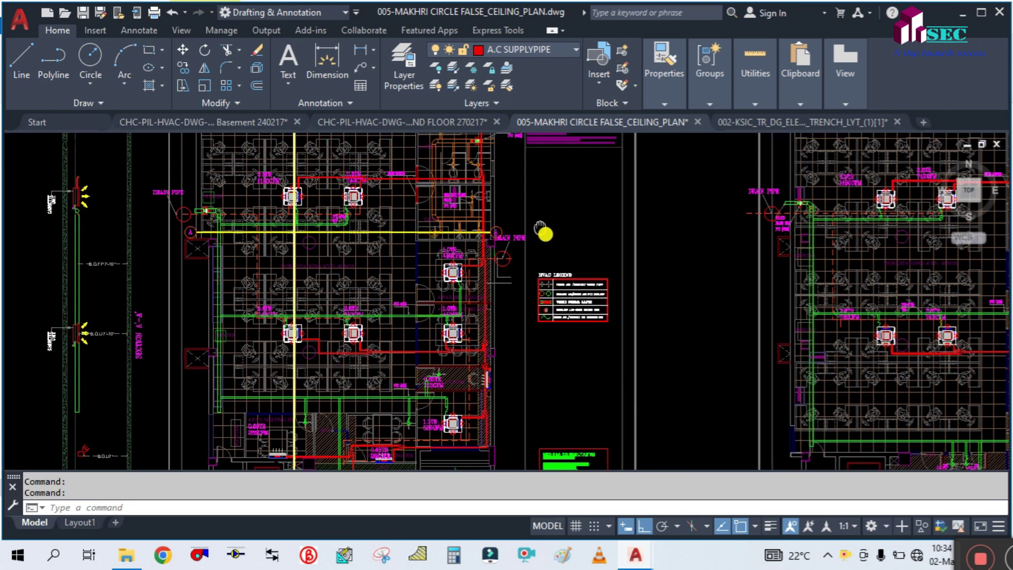
middle_click_drag(539, 226, 614, 315)
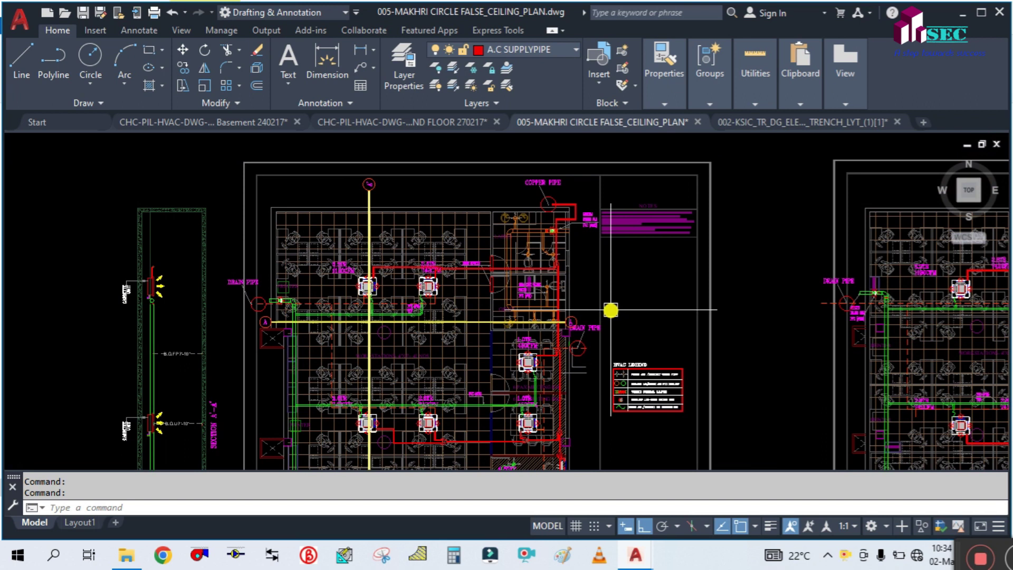
scroll(613, 350, "up", 4)
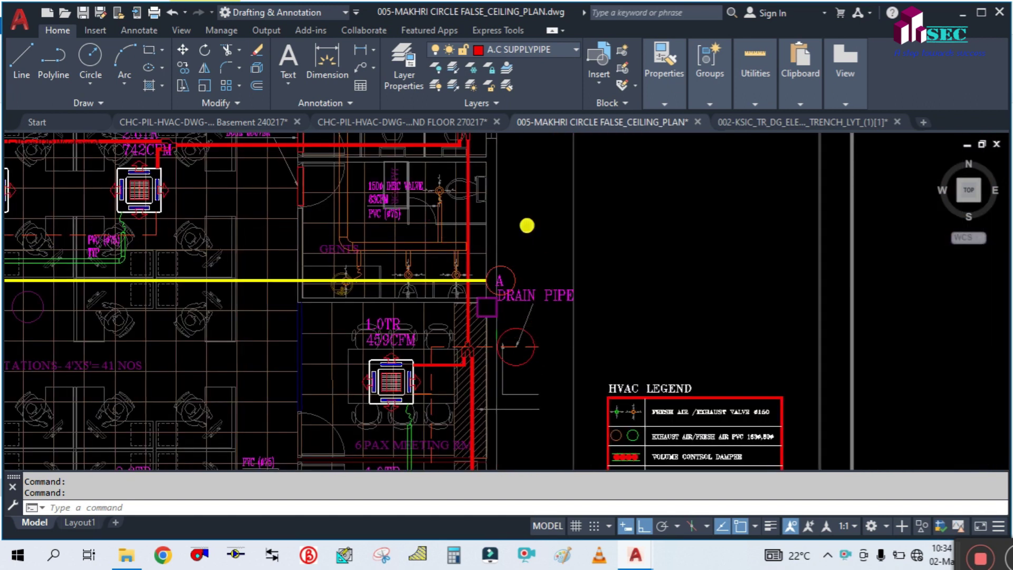
scroll(527, 225, "down", 4)
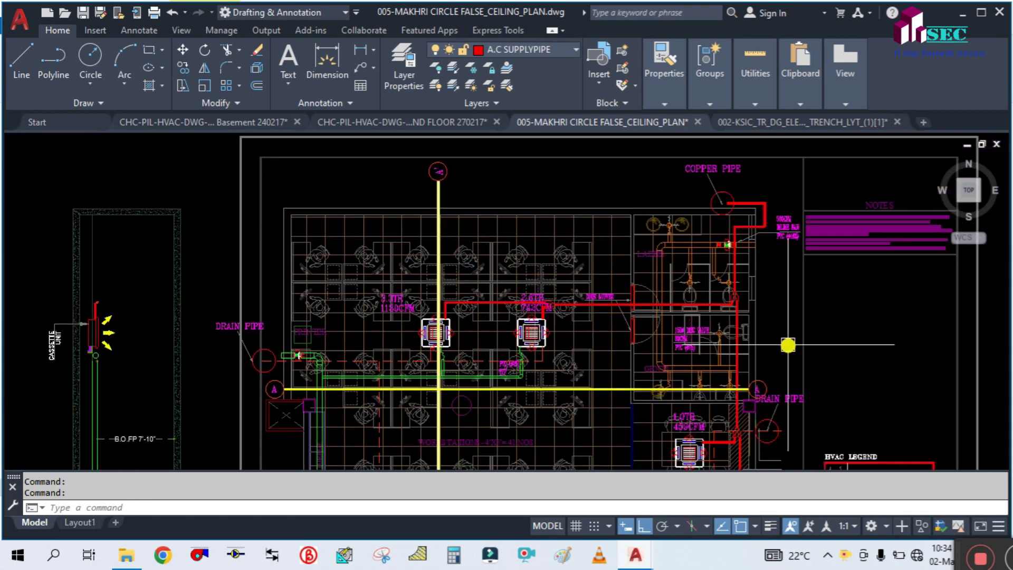
middle_click_drag(872, 352, 712, 273)
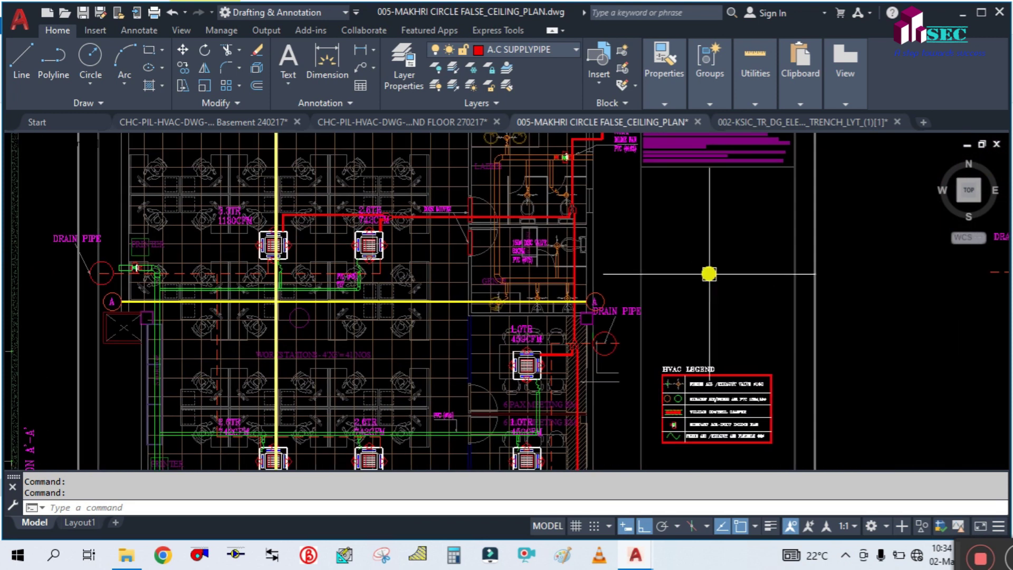
scroll(662, 185, "down", 3)
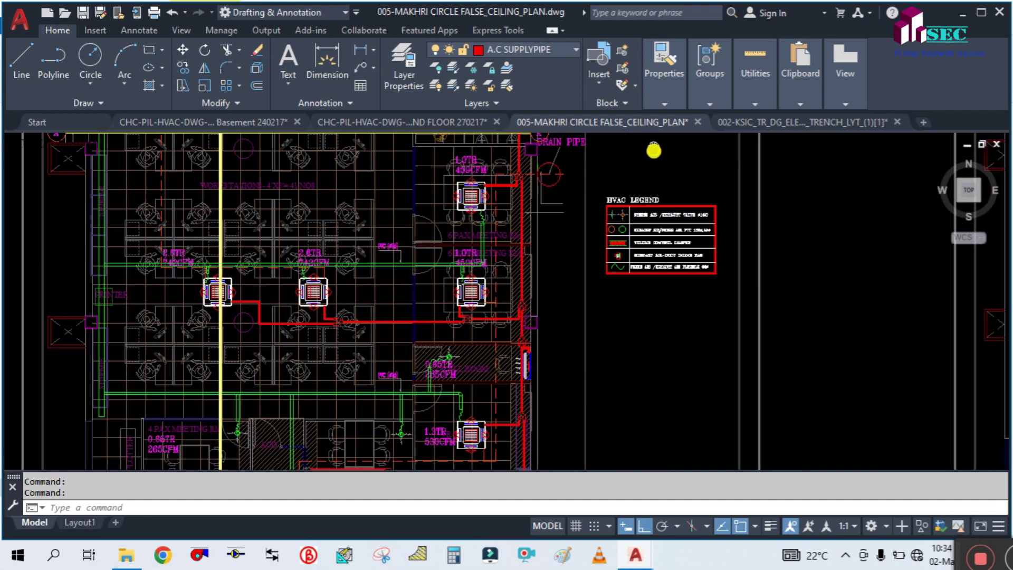
scroll(662, 333, "down", 2)
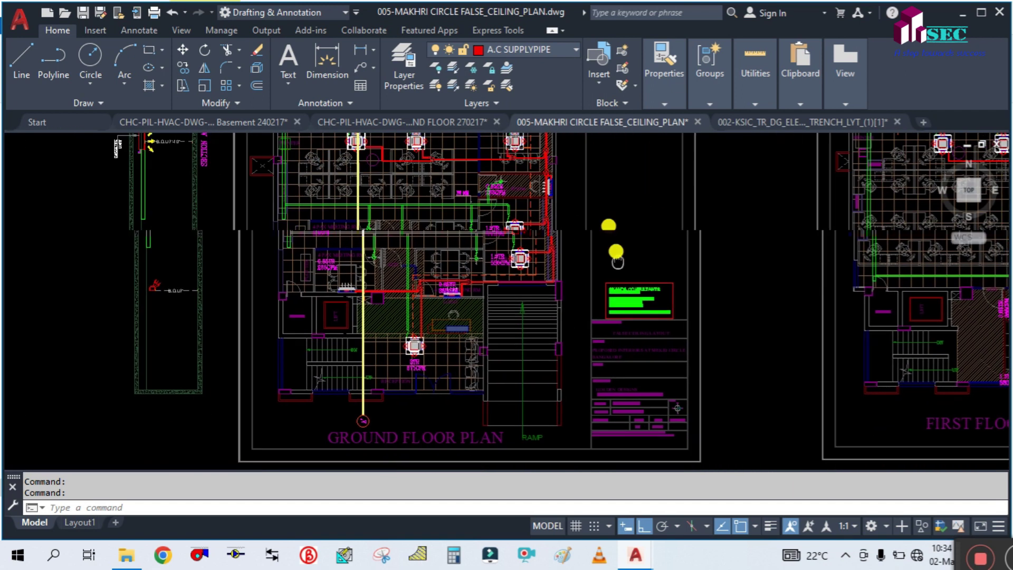
scroll(553, 341, "up", 2)
- Pan from the ground floor plan to the FIRST, SECOND and THIRD FLOOR PLAN titles
middle_click_drag(554, 342, 461, 264)
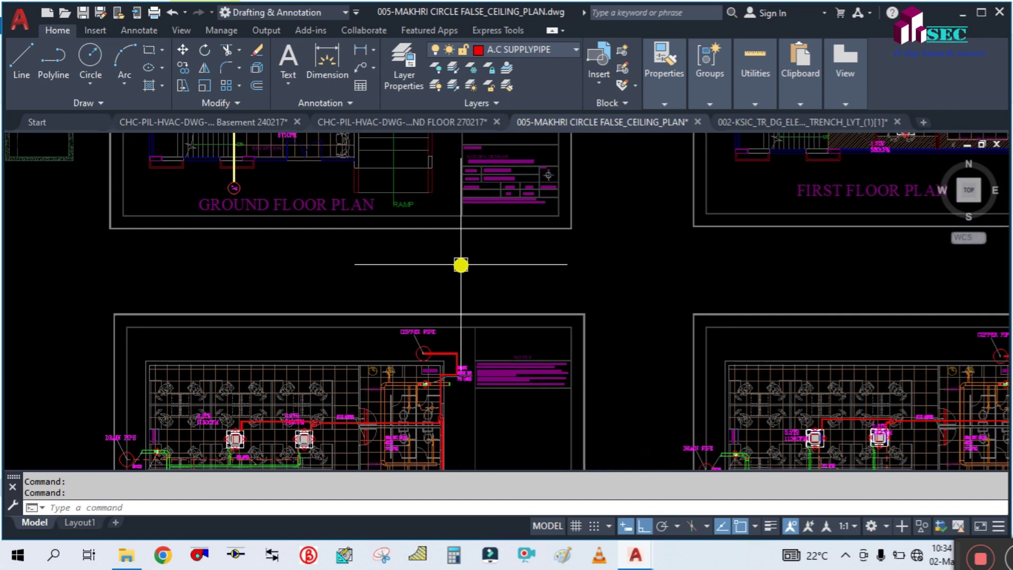
middle_click_drag(687, 258, 271, 287)
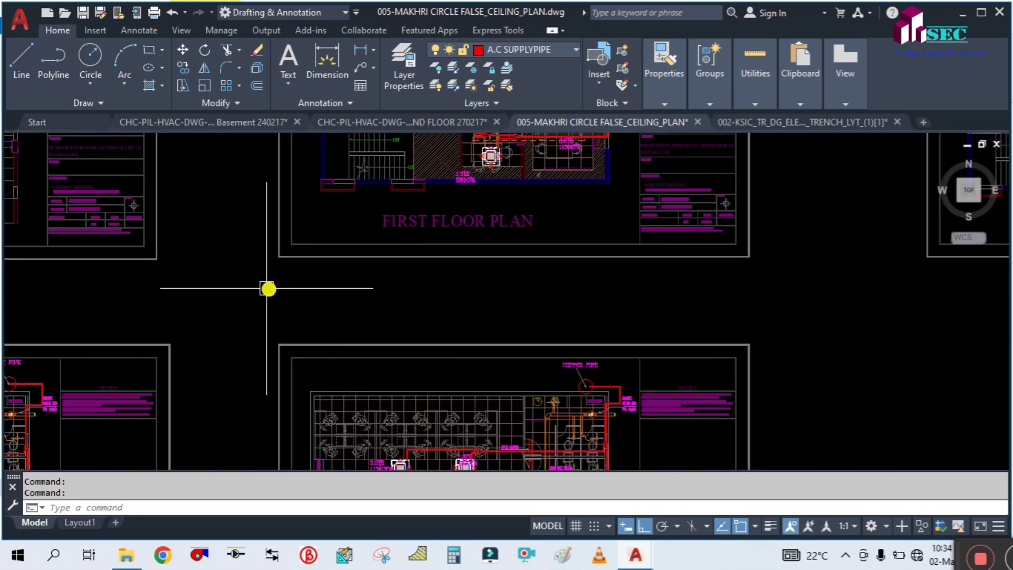
scroll(305, 275, "down", 3)
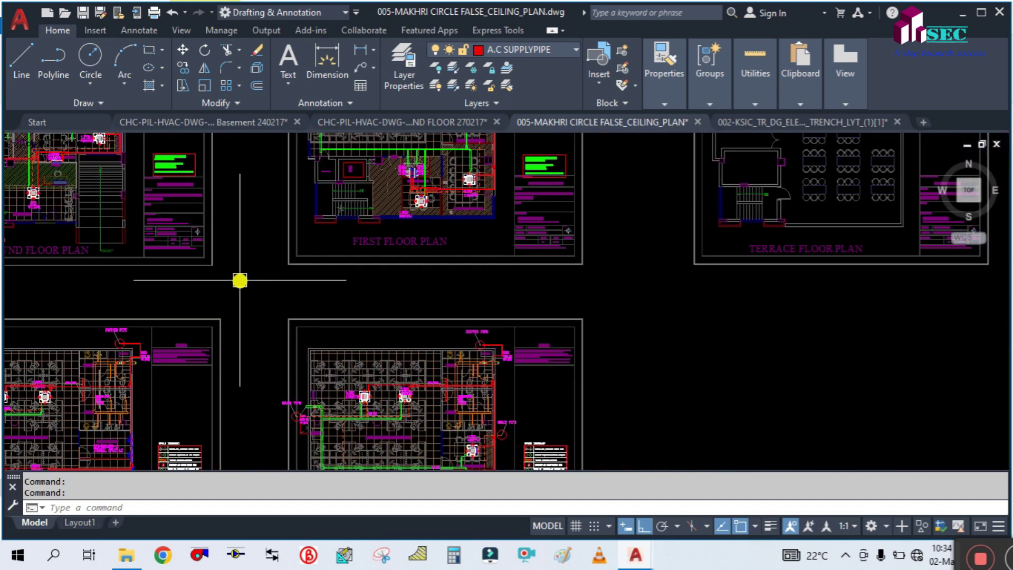
mouse_move(251, 321)
middle_mouse_down()
mouse_move(334, 229)
mouse_move(379, 197)
middle_mouse_up()
mouse_move(382, 322)
middle_mouse_down()
mouse_move(389, 206)
mouse_move(355, 436)
middle_mouse_up()
middle_click_drag(359, 232, 373, 299)
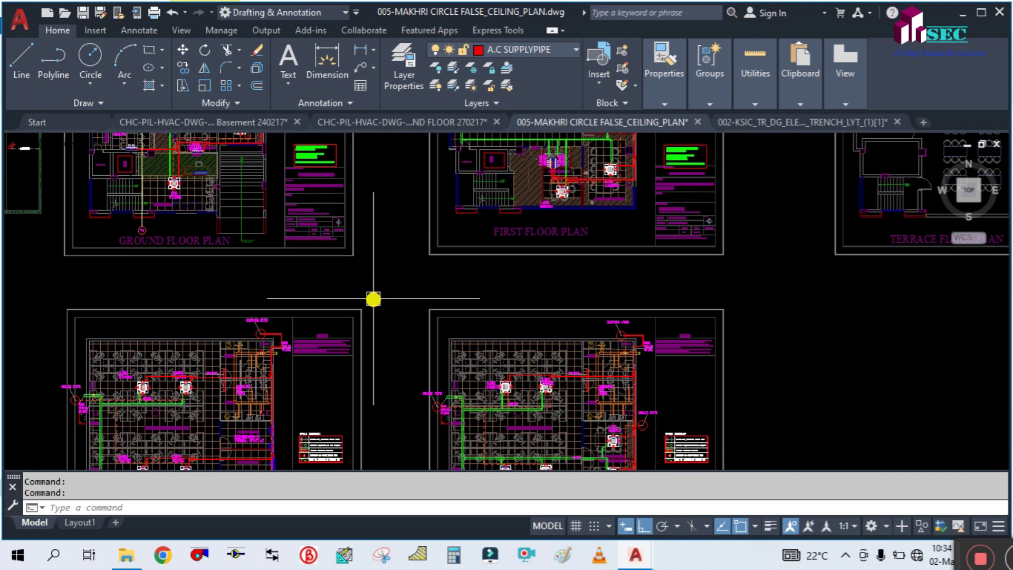
mouse_move(176, 285)
middle_mouse_down()
mouse_move(404, 346)
mouse_move(368, 404)
mouse_move(374, 445)
middle_mouse_up()
scroll(404, 346, "up", 4)
scroll(506, 323, "down", 4)
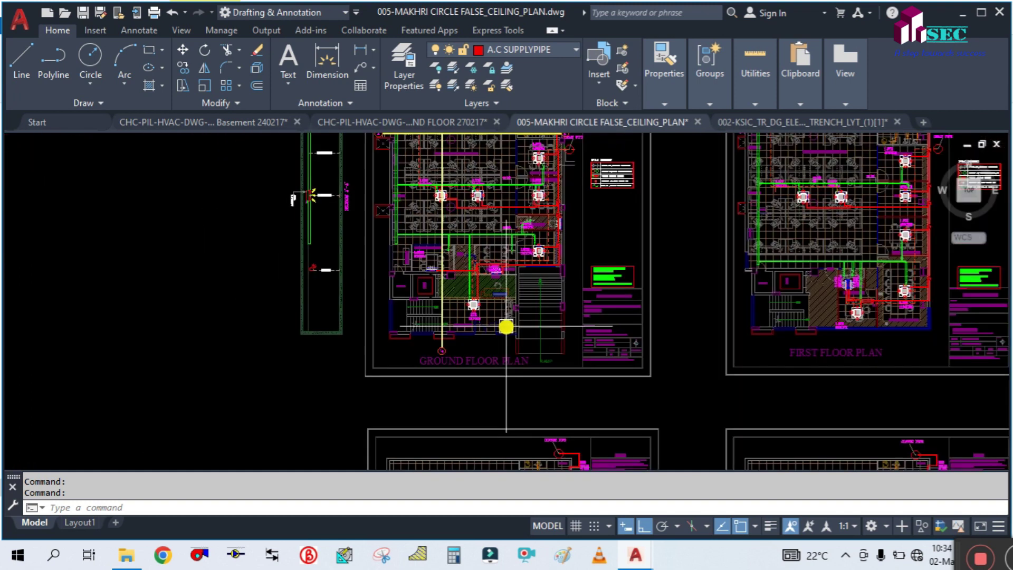
- Pan back over the ground and first floor sheets and reframe the upper row of plans
middle_click_drag(561, 384, 333, 193)
mouse_move(493, 379)
middle_mouse_down()
mouse_move(484, 235)
mouse_move(475, 357)
mouse_move(441, 344)
middle_mouse_up()
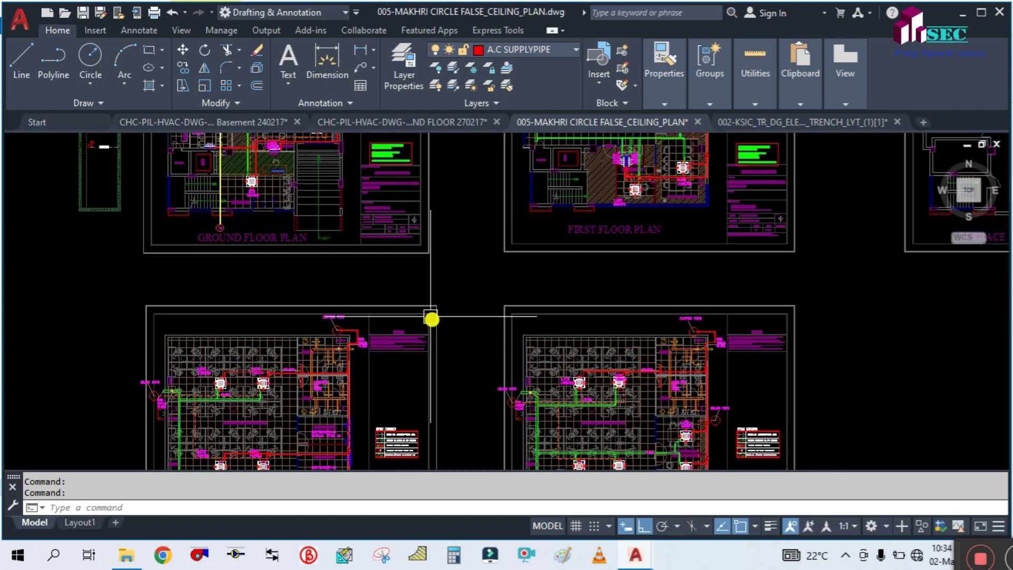
middle_click_drag(436, 262, 241, 305)
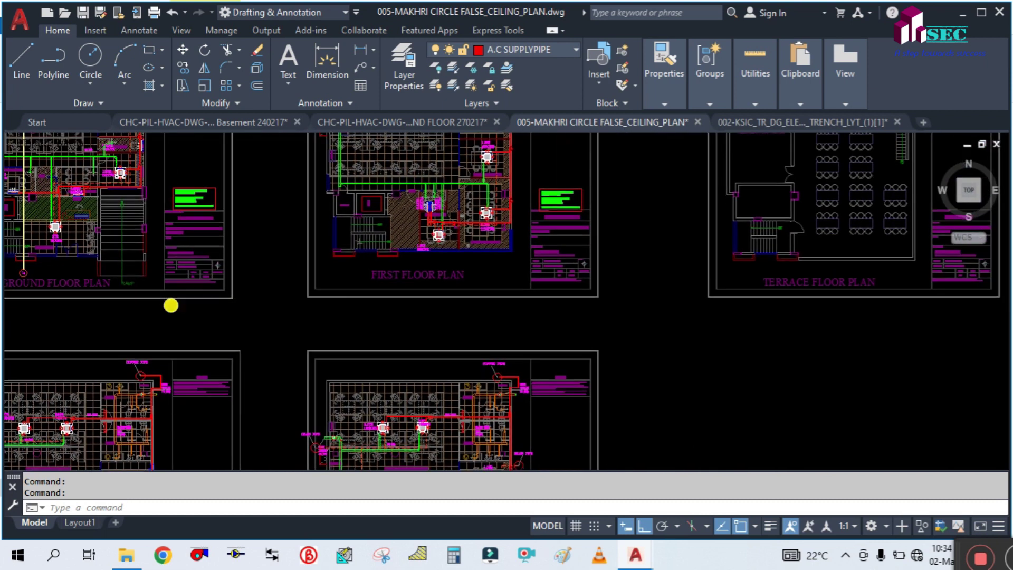
middle_click_drag(169, 305, 321, 307)
scroll(129, 300, "up", 3)
scroll(158, 288, "up", 1)
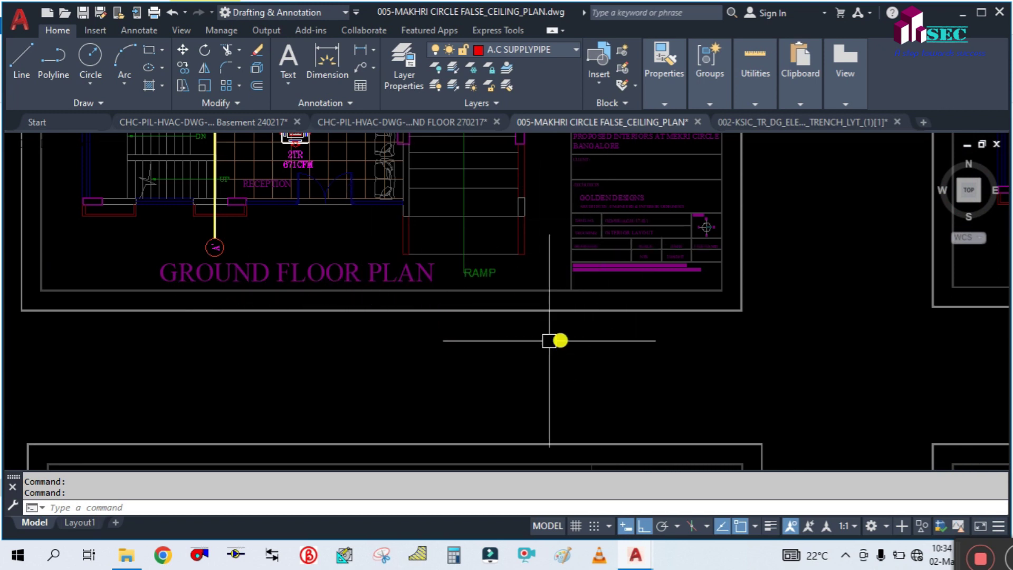
scroll(546, 348, "down", 2)
- Centre the FIRST FLOOR PLAN, then bring the SECOND and THIRD FLOOR PLANs into view
middle_click_drag(791, 356, 211, 351)
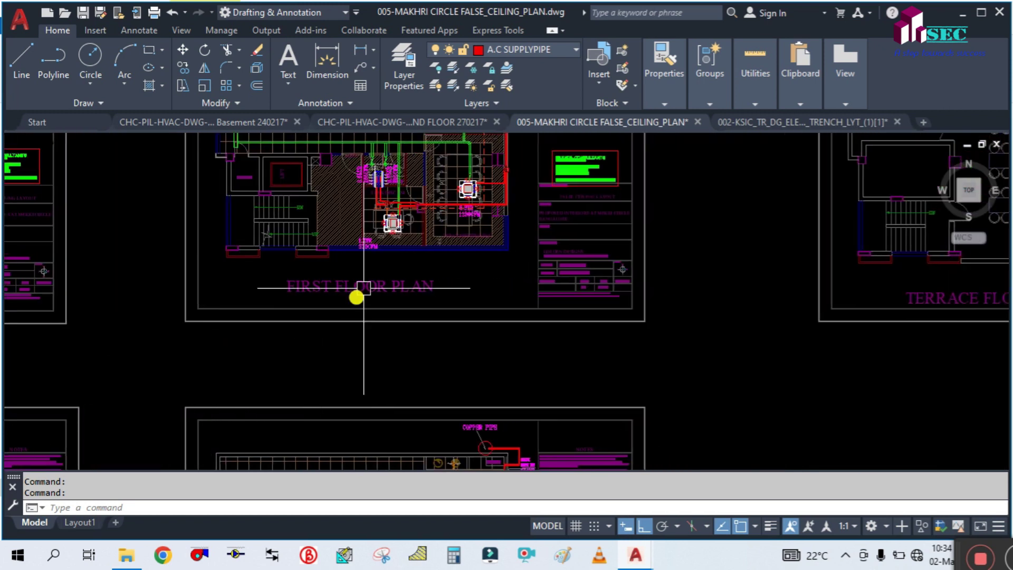
scroll(464, 379, "up", 3)
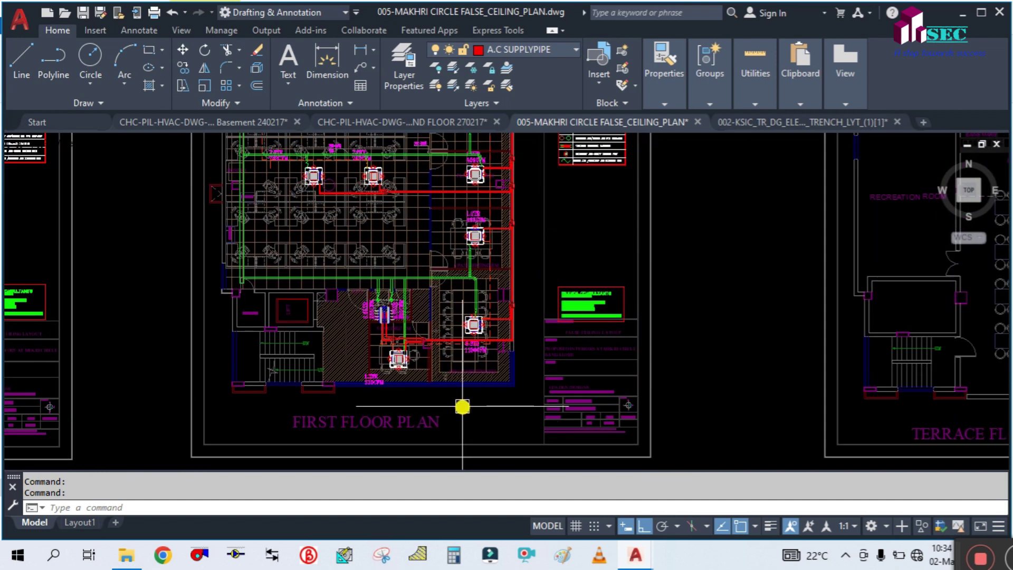
scroll(538, 233, "down", 3)
middle_click_drag(199, 409, 332, 175)
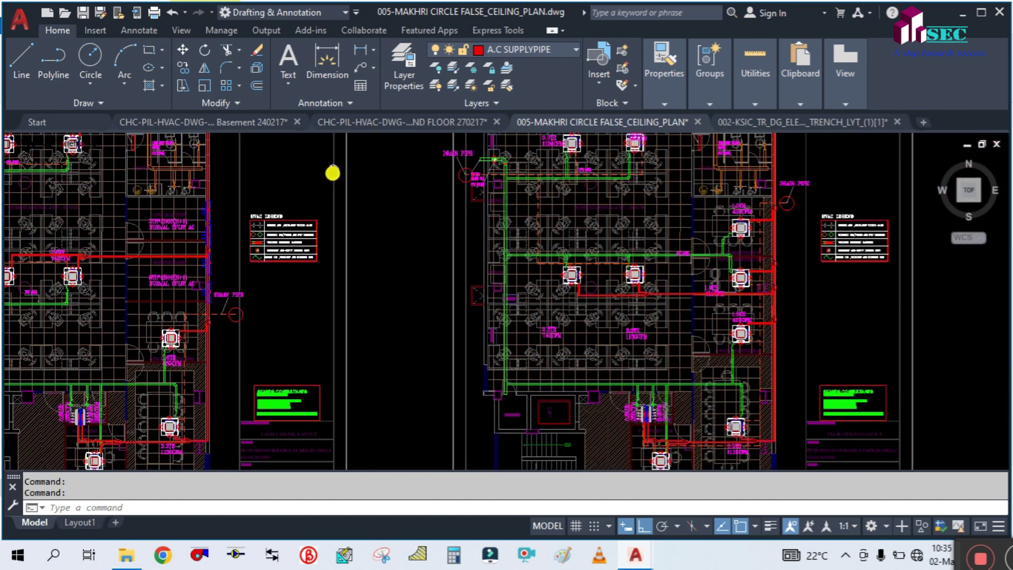
scroll(359, 221, "down", 1)
scroll(175, 427, "up", 3)
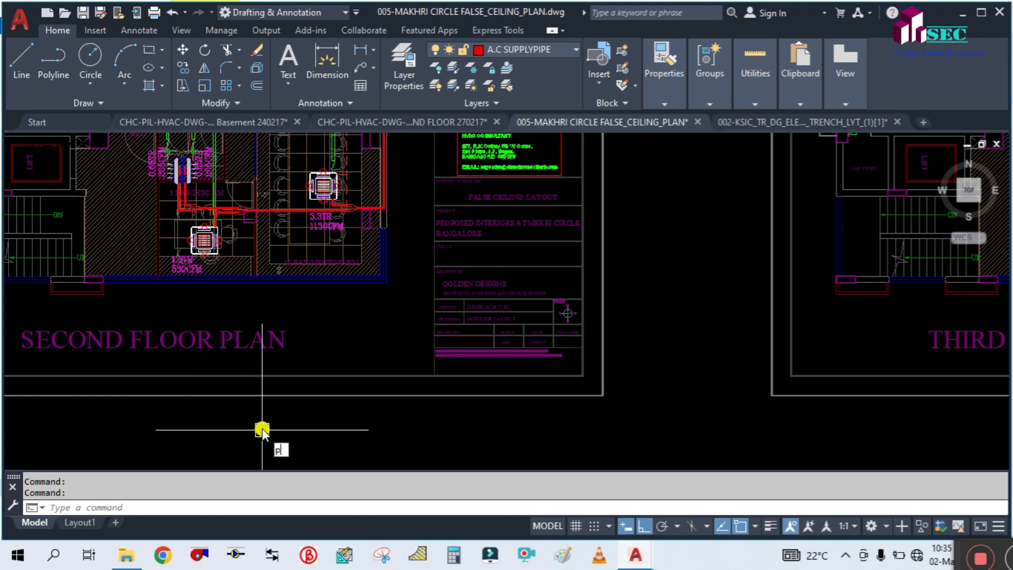
- Enter Pan mode and move across the SECOND FLOOR PLAN to the THIRD FLOOR PLAN, zooming in and out
key("Return")
left_click_drag(343, 359, 583, 301)
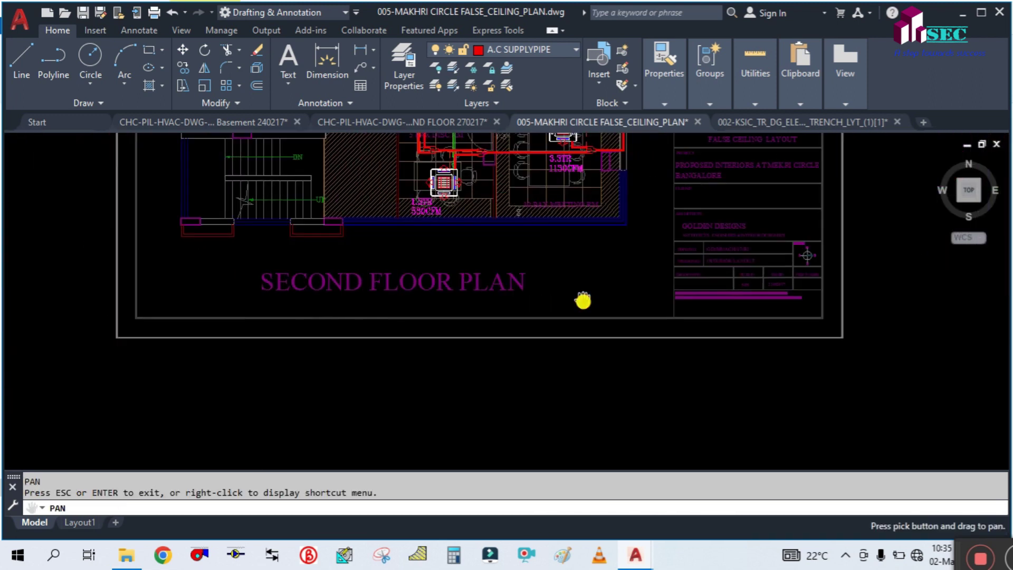
left_click_drag(790, 260, 706, 446)
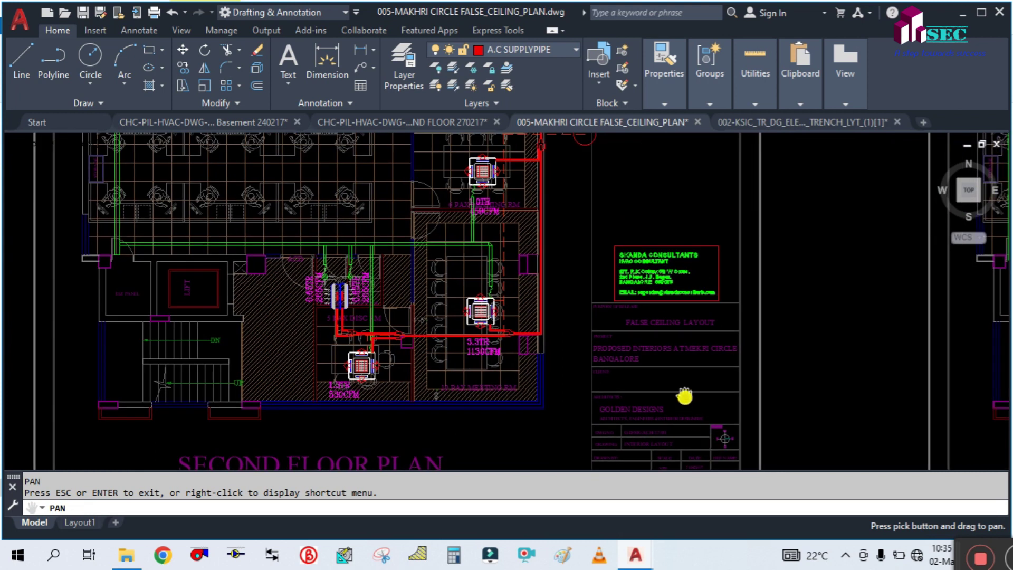
left_click_drag(684, 396, 816, 410)
left_click_drag(685, 369, 410, 343)
scroll(540, 387, "up", 4)
scroll(542, 386, "up", 2)
scroll(522, 387, "down", 2)
scroll(759, 248, "down", 1)
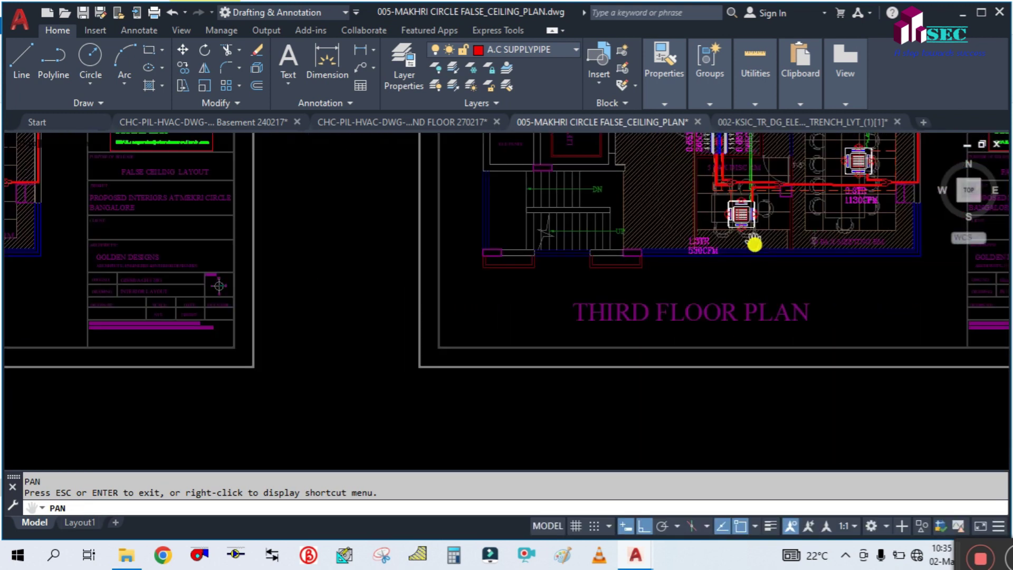
scroll(197, 366, "down", 5)
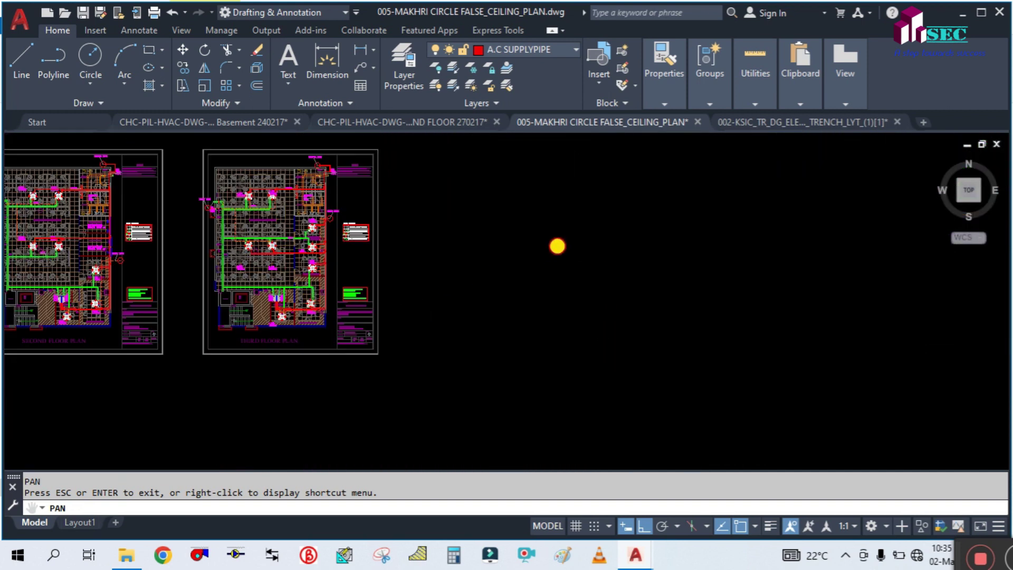
scroll(548, 322, "down", 1)
scroll(517, 293, "up", 5)
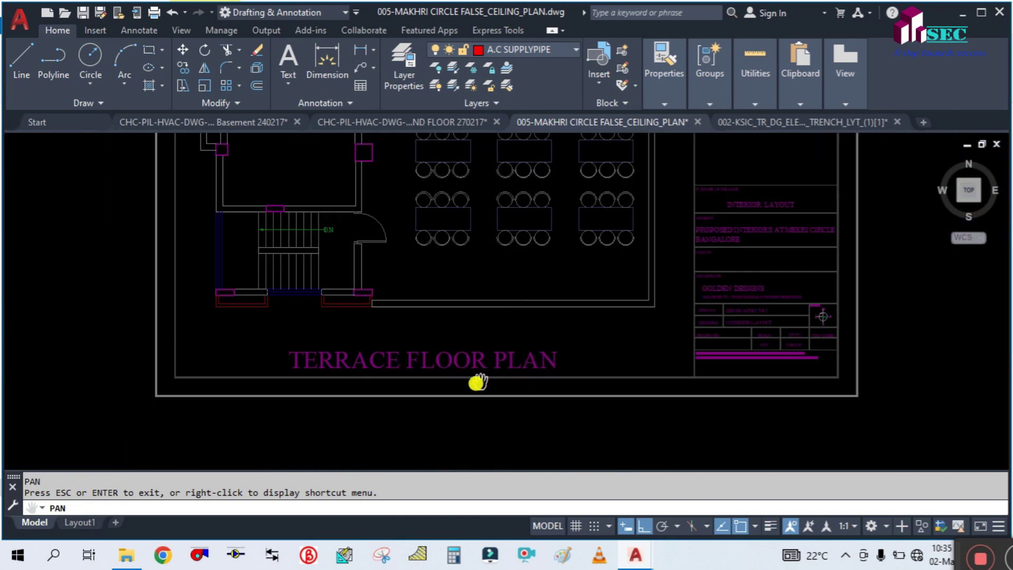
- Inspect the terrace plan's gym, store room and cafeteria, and the full INDEX table
left_click_drag(537, 236, 571, 375)
scroll(451, 268, "down", 2)
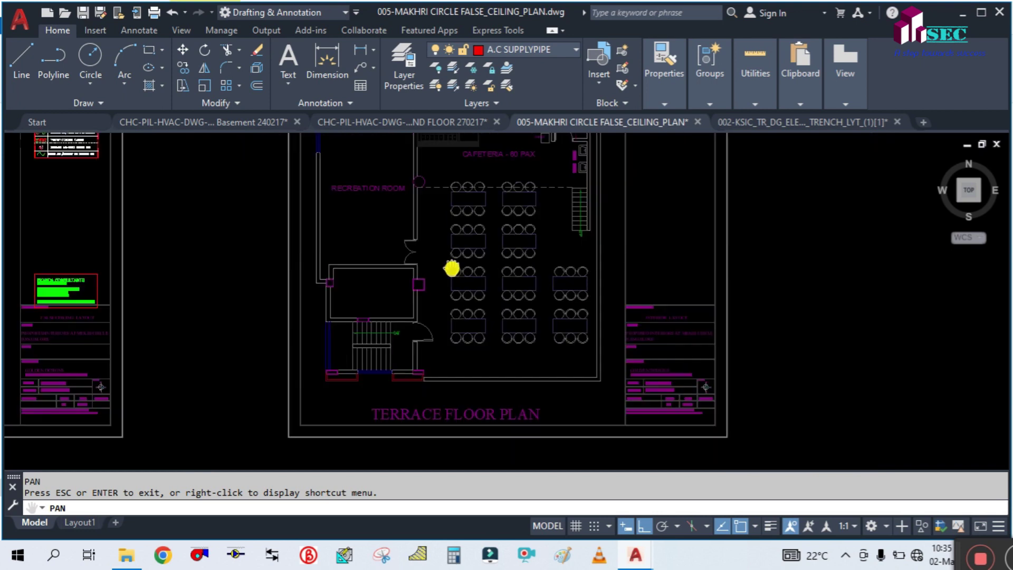
mouse_move(370, 210)
left_mouse_down()
mouse_move(420, 378)
mouse_move(462, 389)
left_mouse_up()
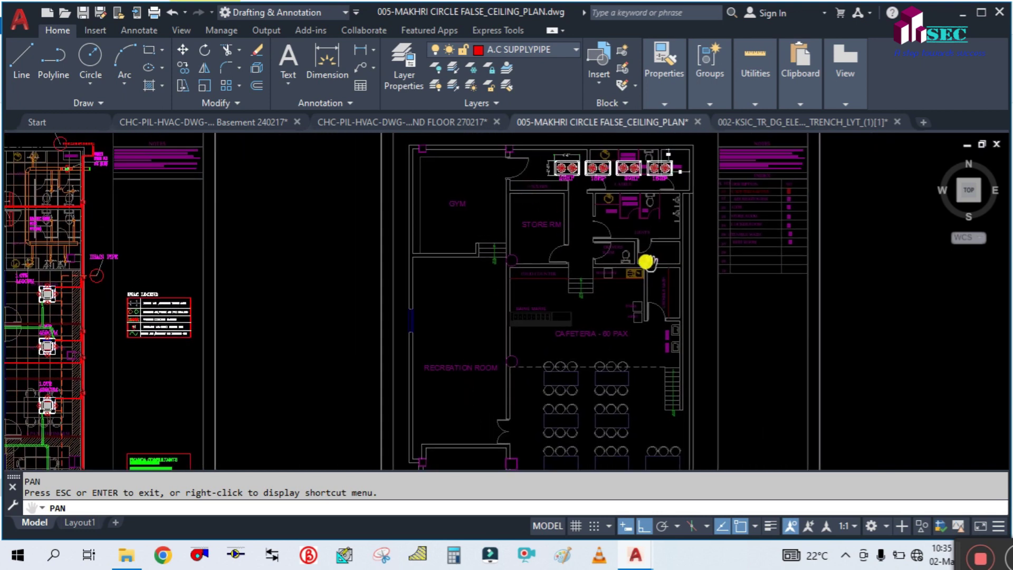
scroll(730, 272, "up", 5)
left_click_drag(738, 264, 644, 414)
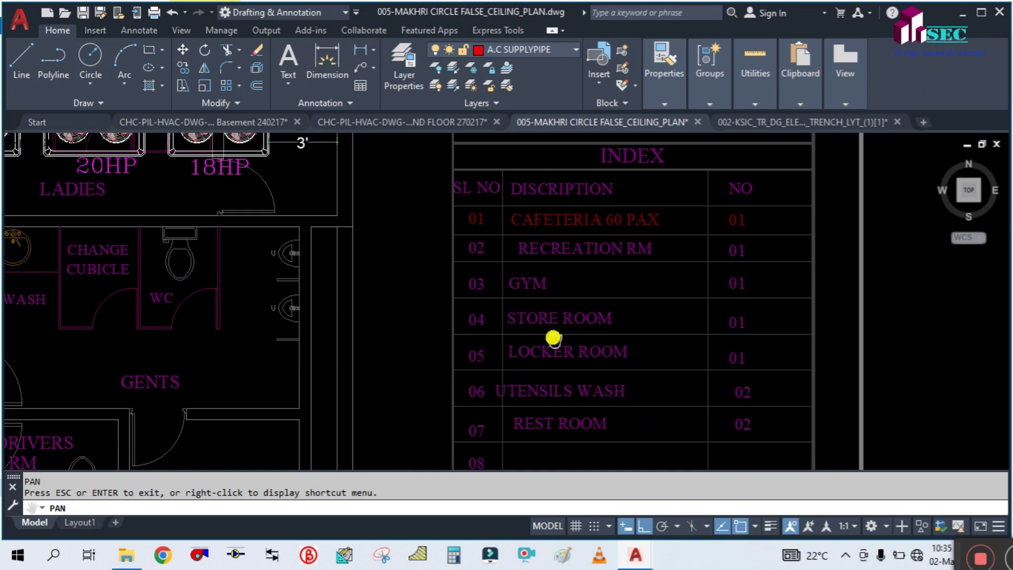
- Move over to the First Floor Plan and bring its HVAC LEGEND title into view
mouse_move(566, 389)
left_mouse_down()
mouse_move(565, 355)
mouse_move(606, 229)
left_mouse_up()
scroll(607, 228, "down", 5)
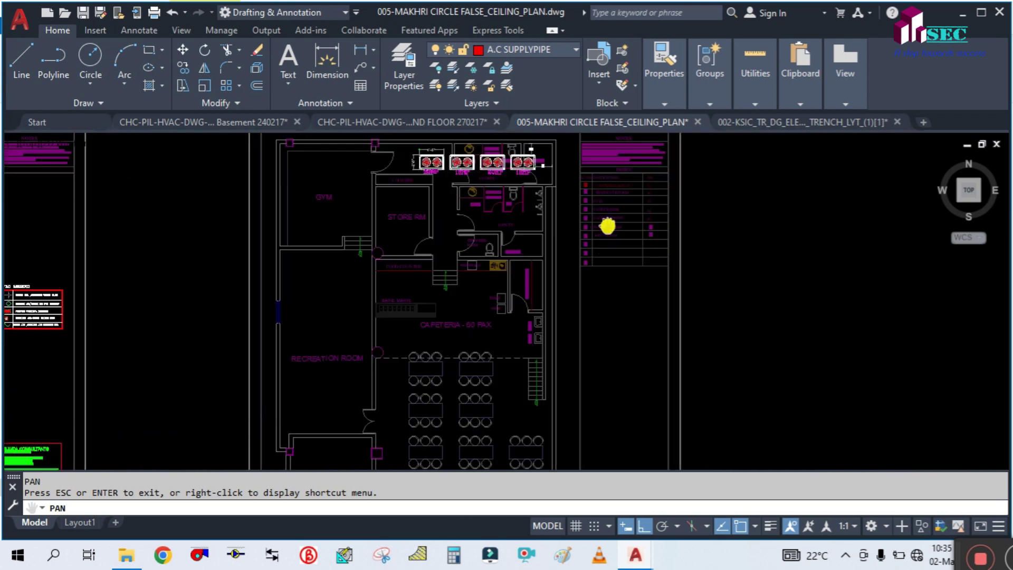
left_click_drag(100, 330, 583, 216)
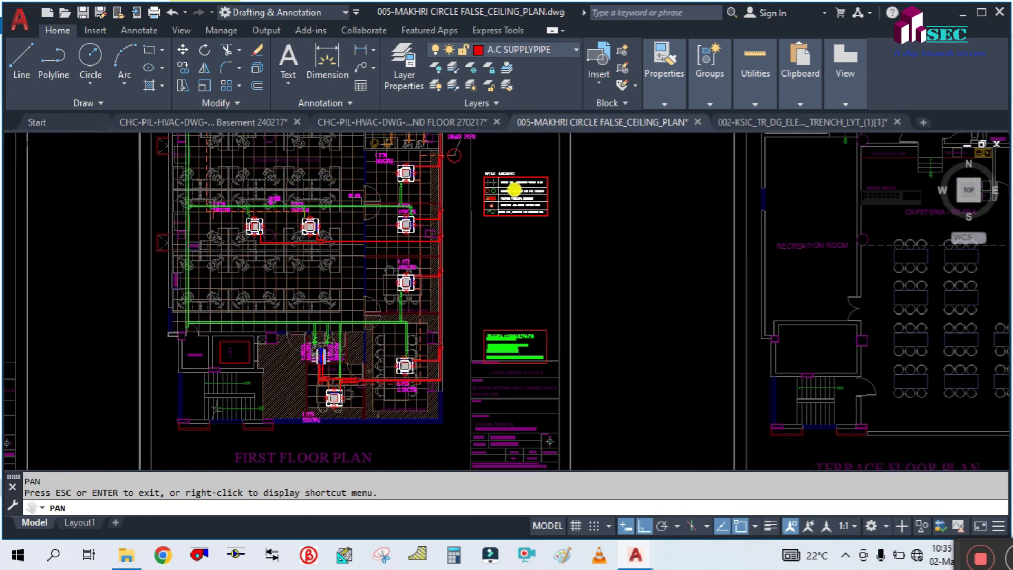
scroll(514, 188, "up", 7)
mouse_move(504, 190)
left_mouse_down()
mouse_move(506, 260)
mouse_move(486, 278)
left_mouse_up()
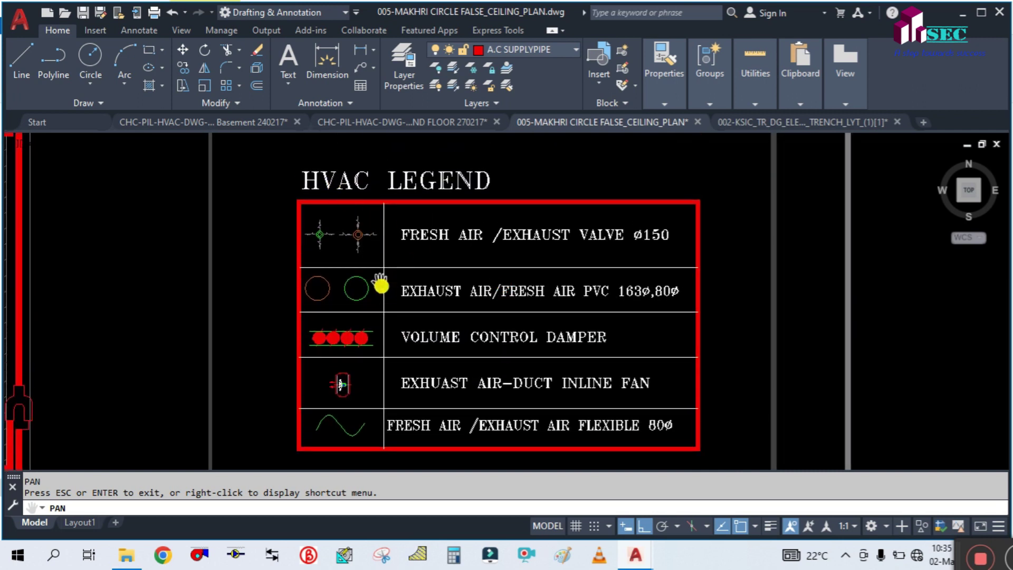
scroll(377, 277, "up", 2)
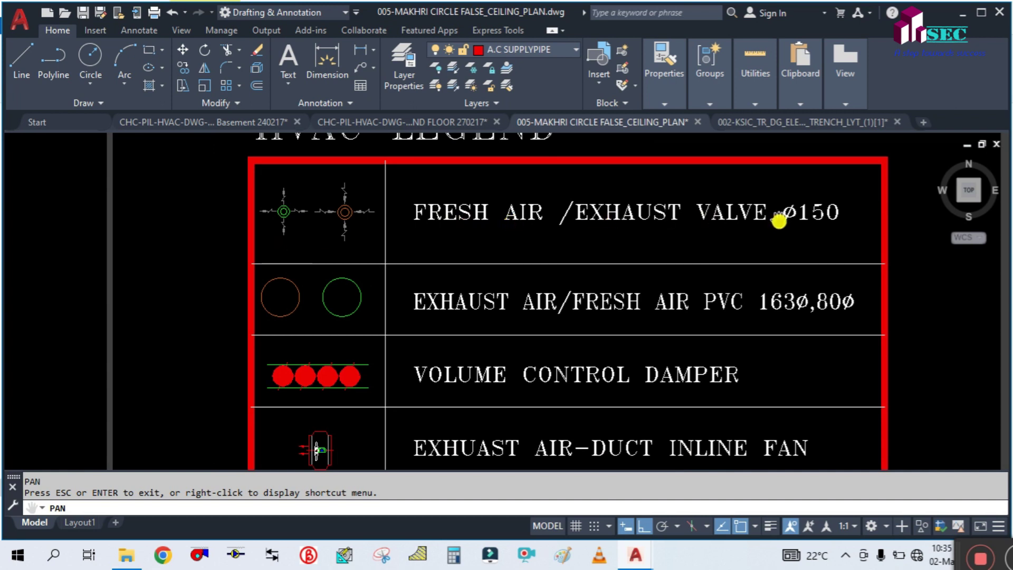
scroll(248, 226, "up", 4)
left_click_drag(316, 193, 262, 277)
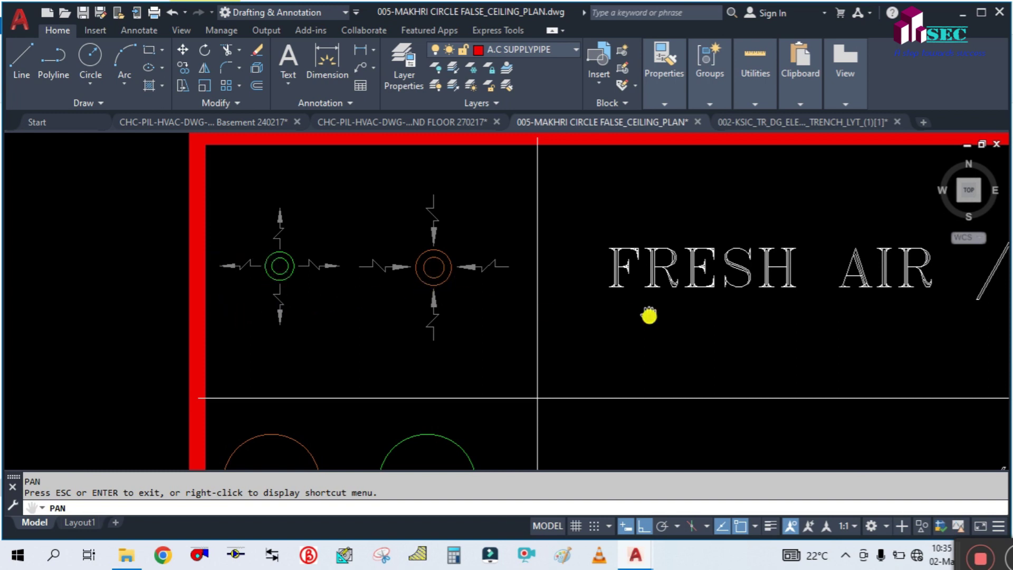
left_click_drag(649, 315, 451, 305)
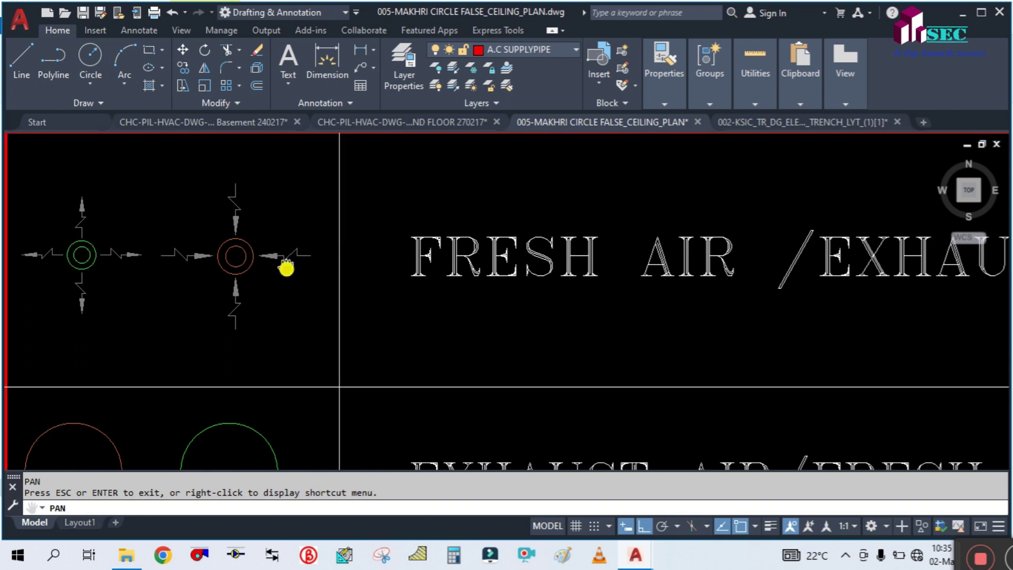
scroll(286, 268, "down", 2)
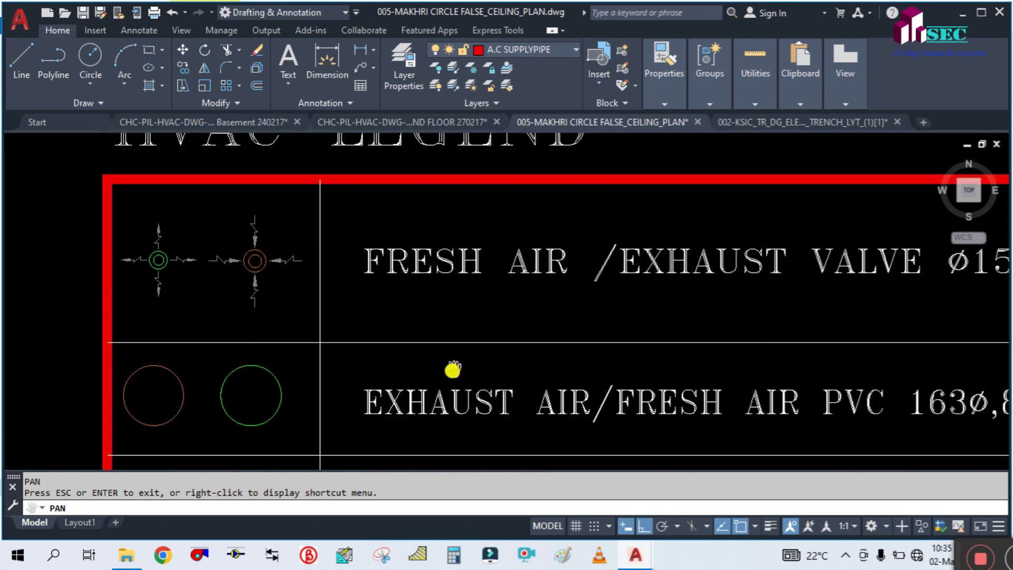
left_click_drag(457, 362, 351, 248)
scroll(350, 251, "down", 2)
scroll(348, 251, "up", 2)
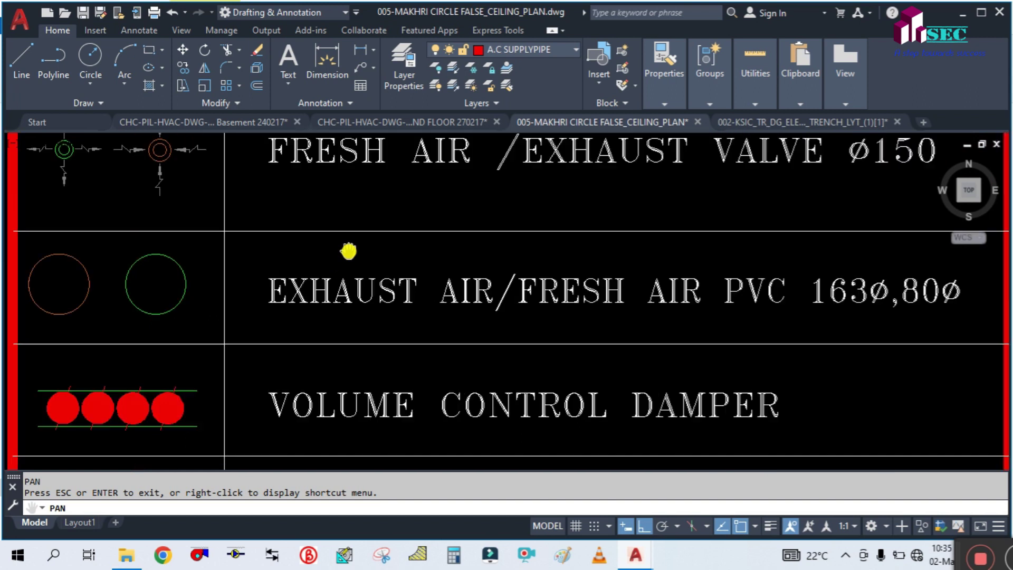
left_click_drag(299, 285, 303, 311)
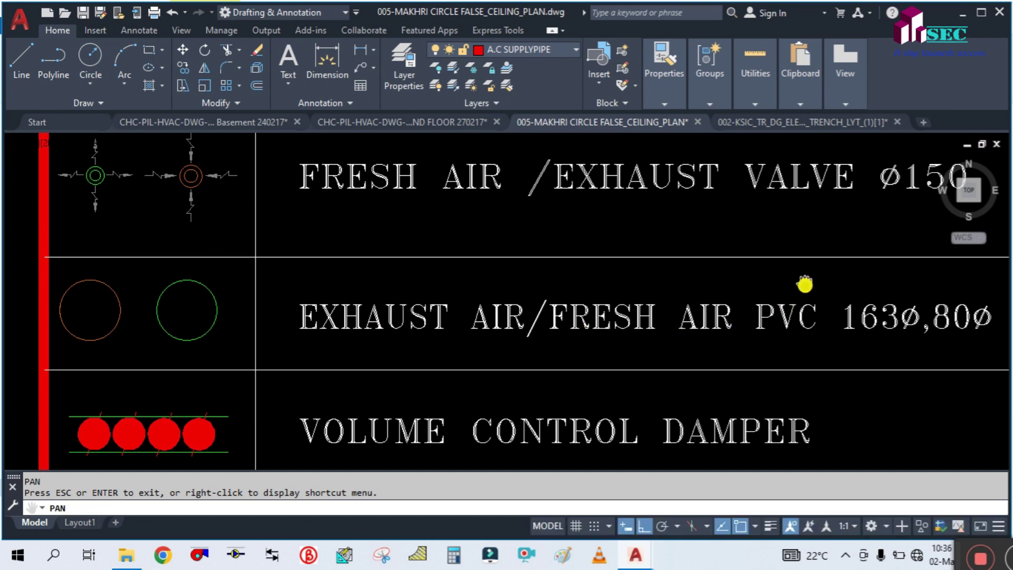
mouse_move(820, 354)
left_mouse_down()
mouse_move(572, 366)
mouse_move(943, 341)
left_mouse_up()
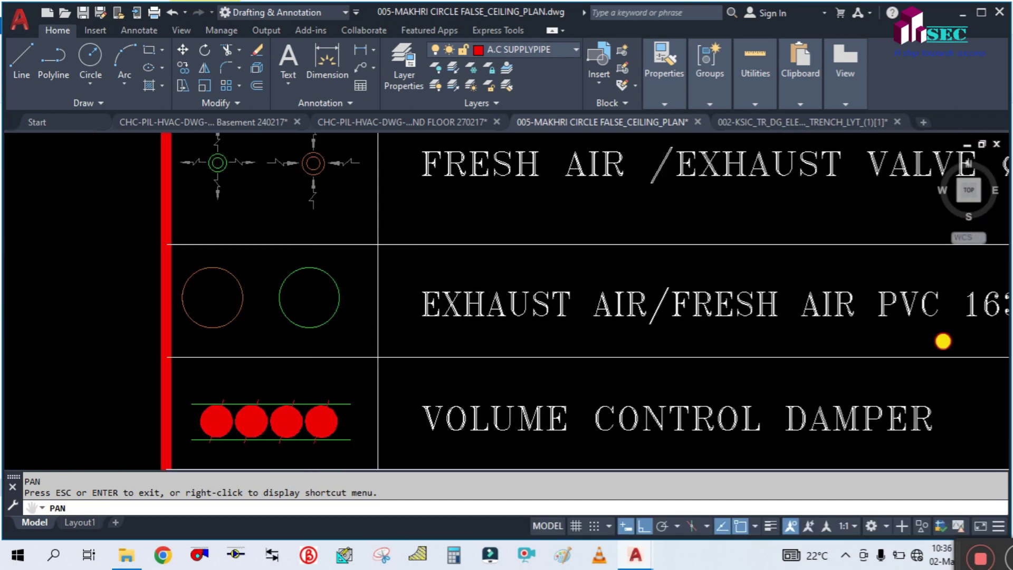
scroll(282, 275, "down", 2)
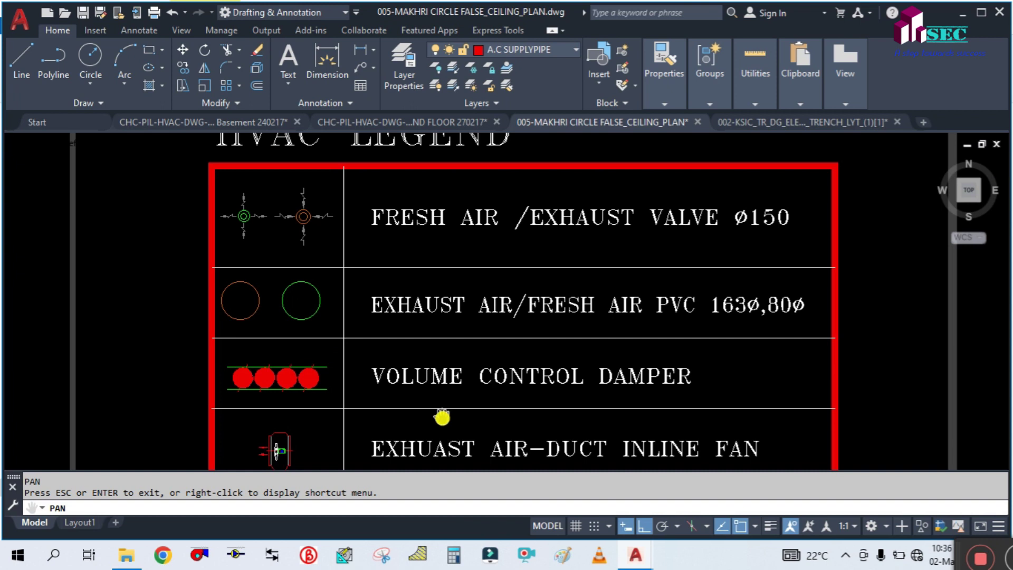
left_click_drag(432, 411, 484, 359)
scroll(389, 339, "up", 2)
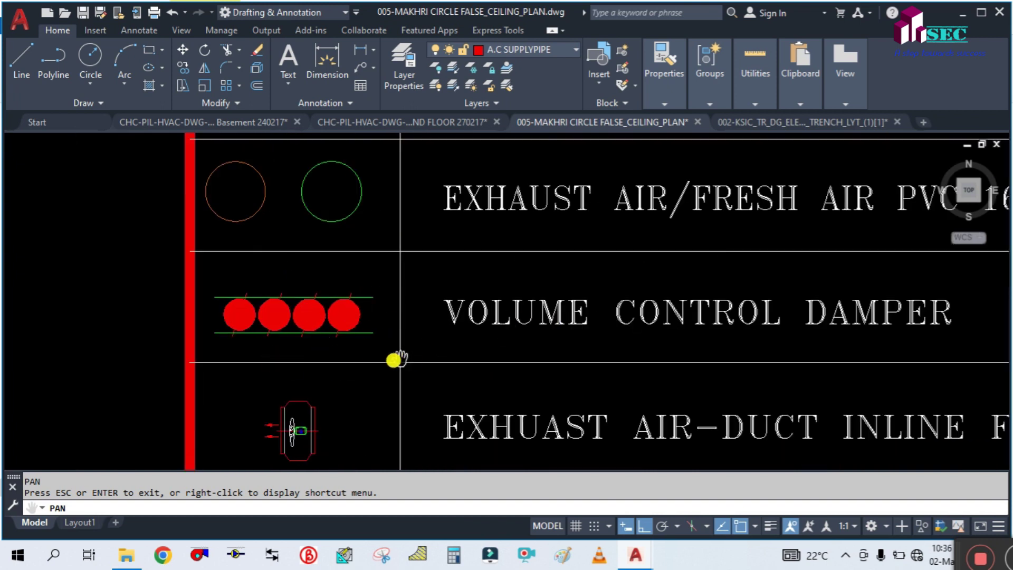
mouse_move(452, 362)
left_mouse_down()
mouse_move(406, 318)
mouse_move(356, 294)
left_mouse_up()
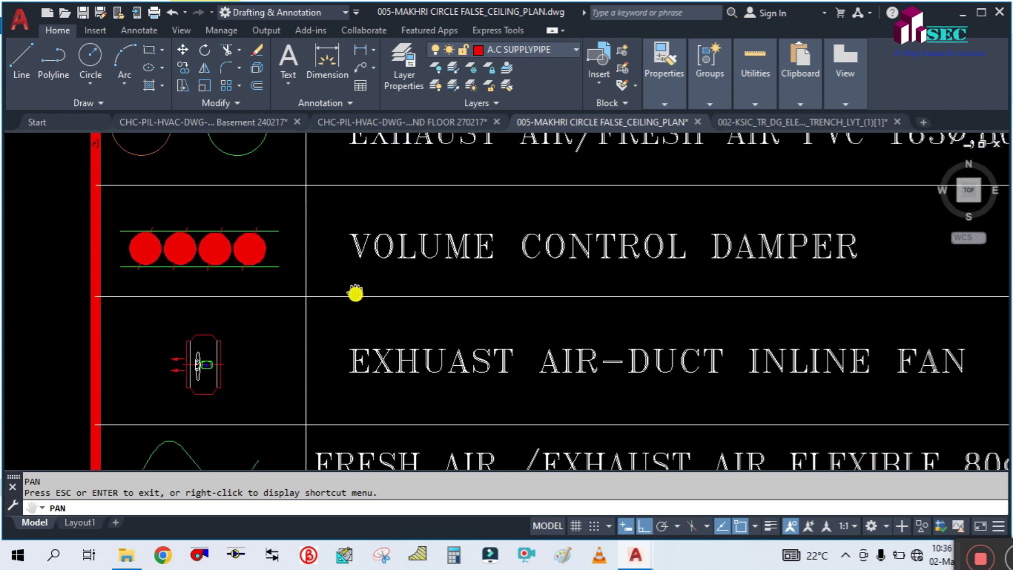
scroll(195, 369, "up", 4)
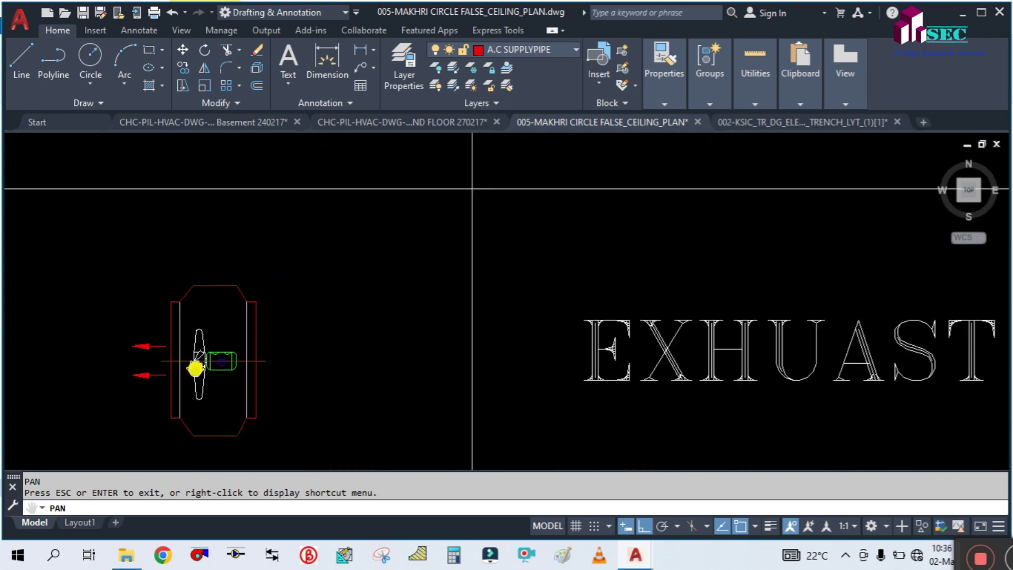
scroll(285, 322, "down", 2)
left_click_drag(597, 387, 404, 325)
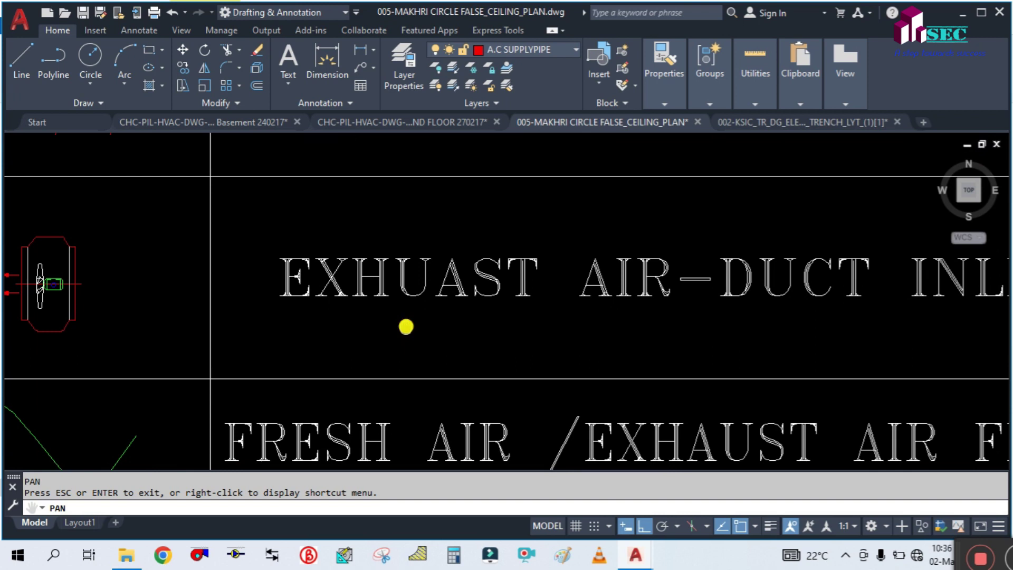
scroll(405, 325, "down", 2)
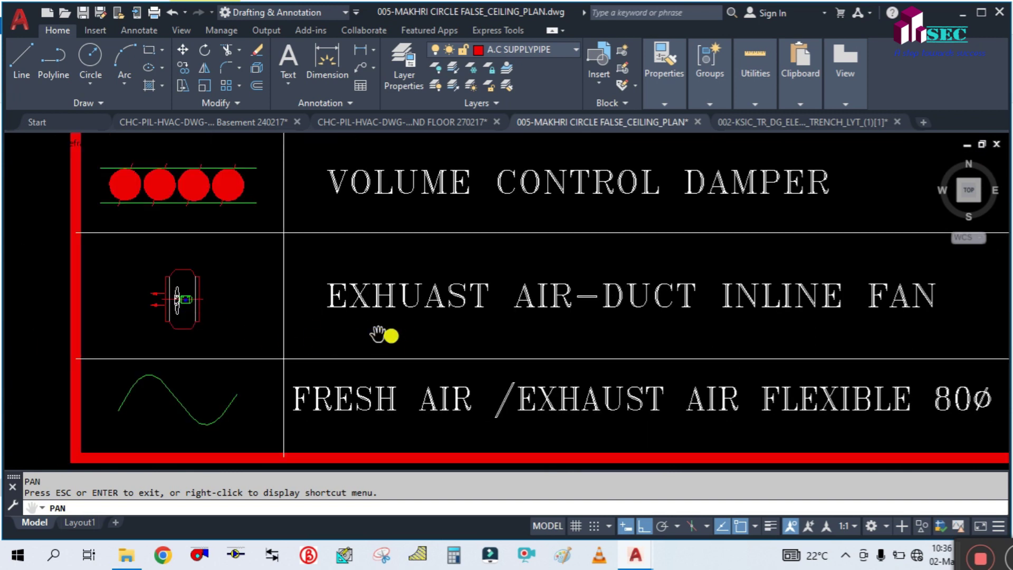
left_click_drag(366, 358, 329, 302)
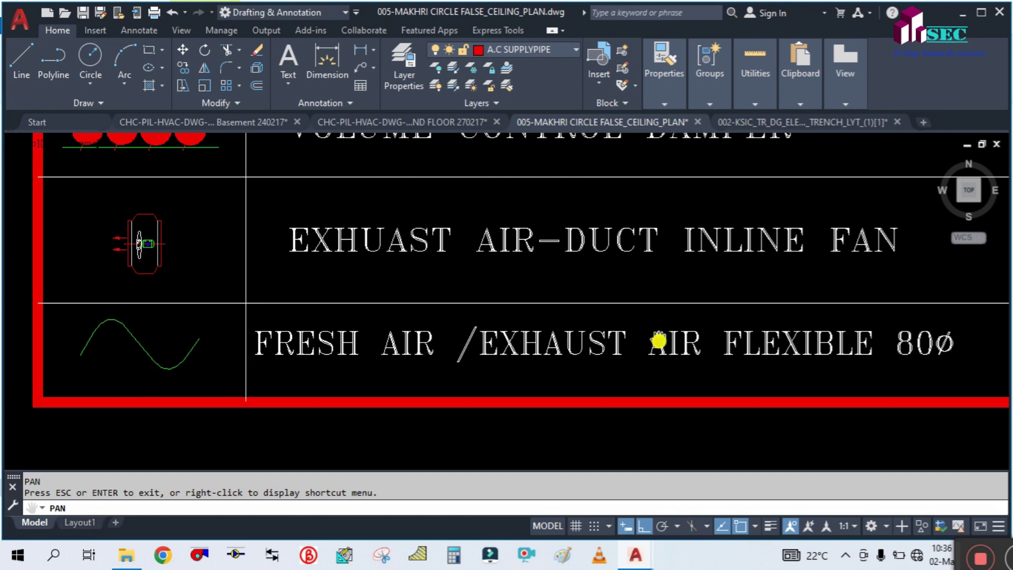
scroll(658, 340, "down", 2)
scroll(646, 338, "down", 3)
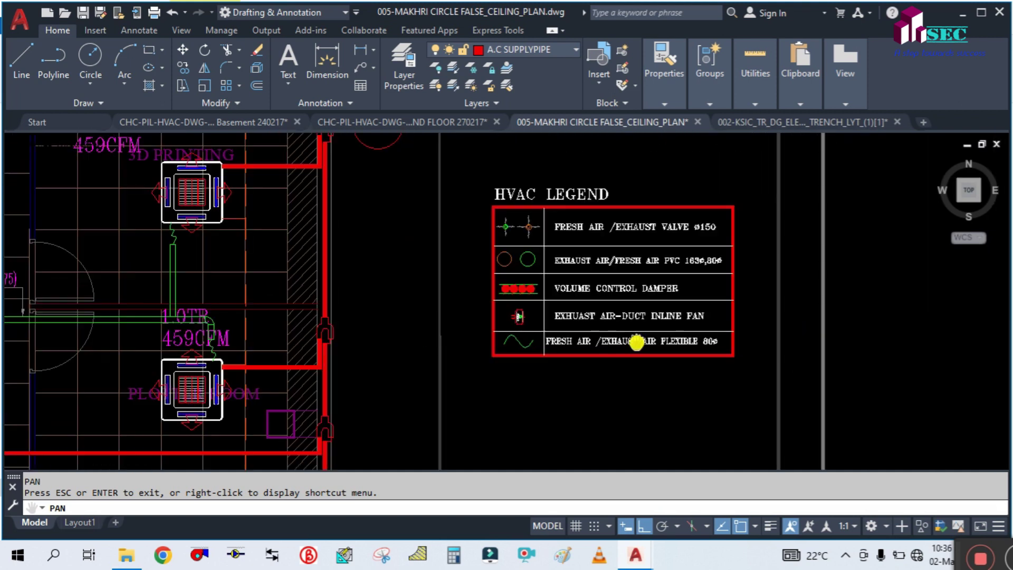
left_click_drag(556, 425, 575, 290)
- Inspect the title block's architect, drawing details and consultant's block
scroll(574, 291, "down", 2)
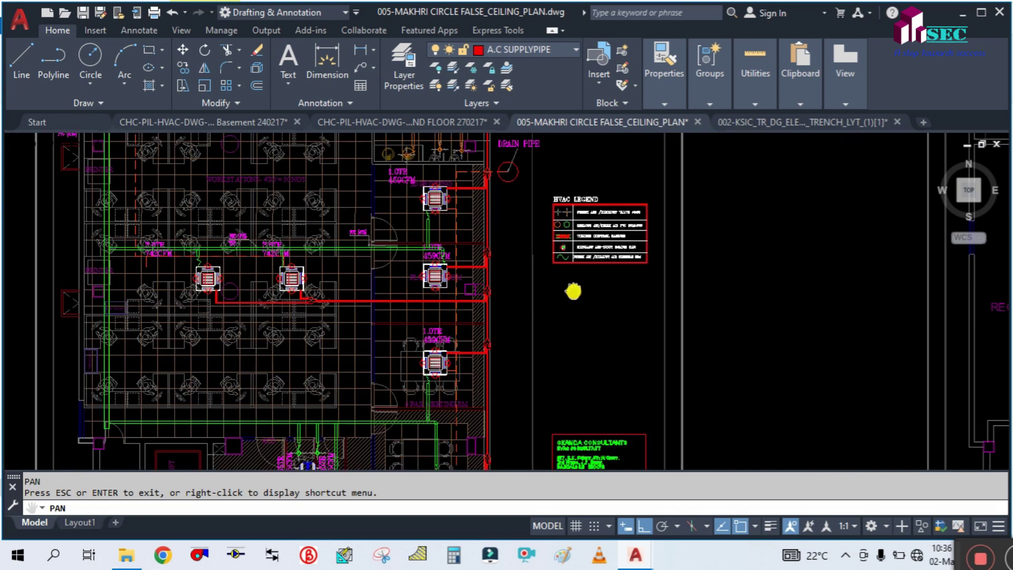
left_click_drag(516, 396, 618, 199)
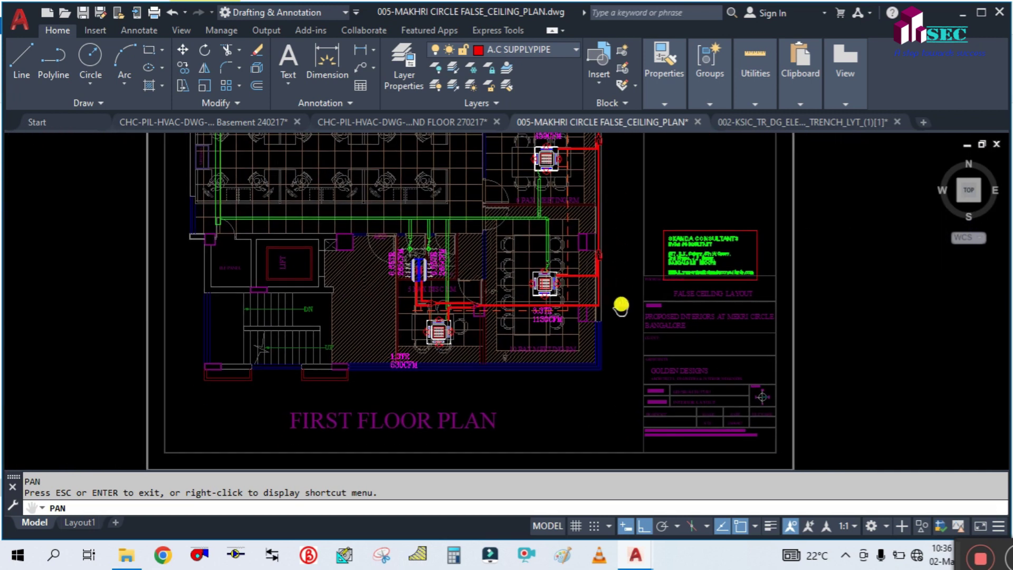
scroll(703, 348, "up", 6)
left_click_drag(703, 348, 452, 206)
scroll(451, 205, "down", 2)
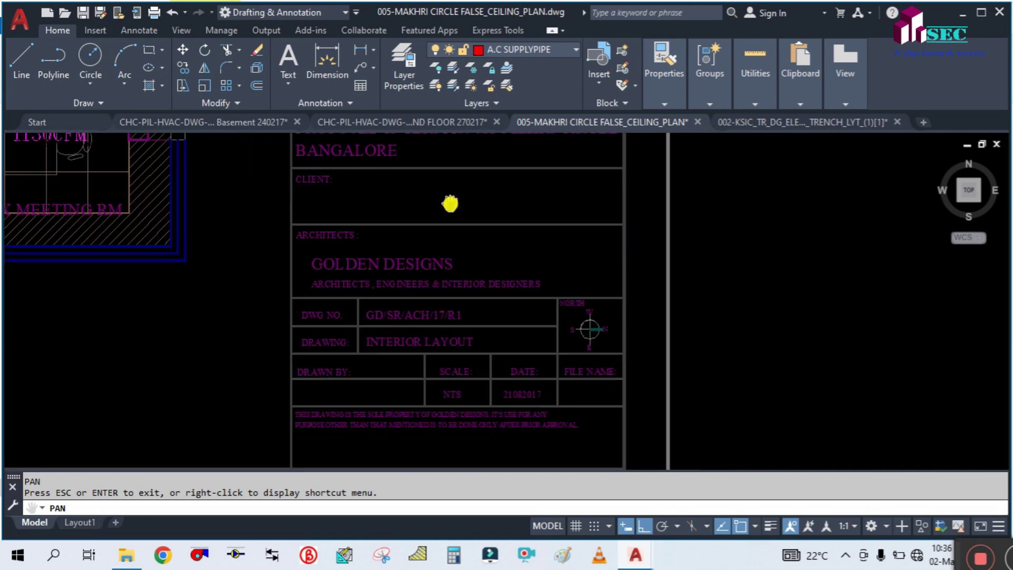
left_click_drag(472, 347, 476, 148)
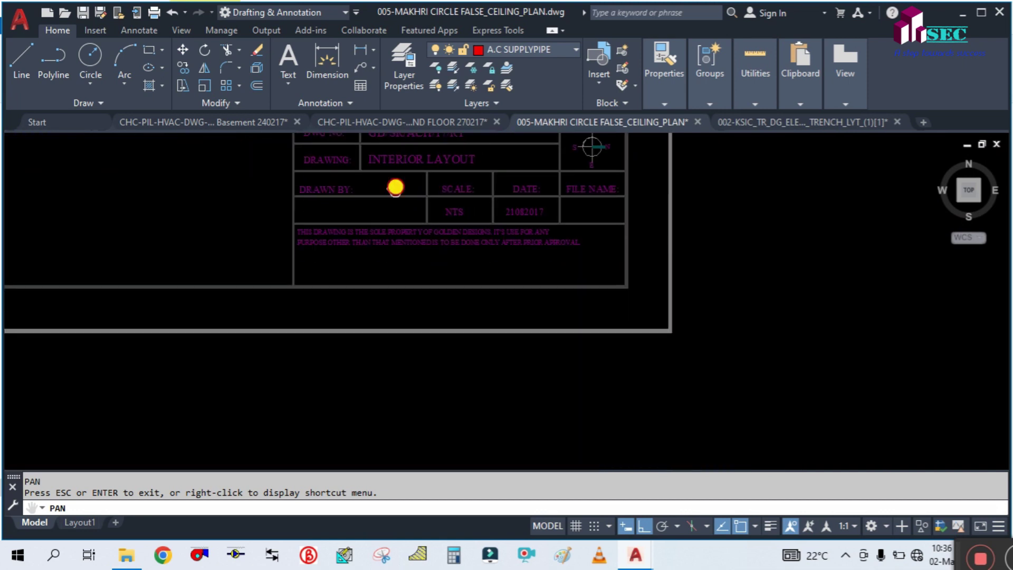
left_click_drag(395, 184, 397, 452)
left_click_drag(424, 301, 428, 424)
mouse_move(428, 339)
left_mouse_down()
mouse_move(431, 417)
mouse_move(407, 317)
left_mouse_up()
scroll(425, 393, "up", 2)
scroll(329, 222, "up", 2)
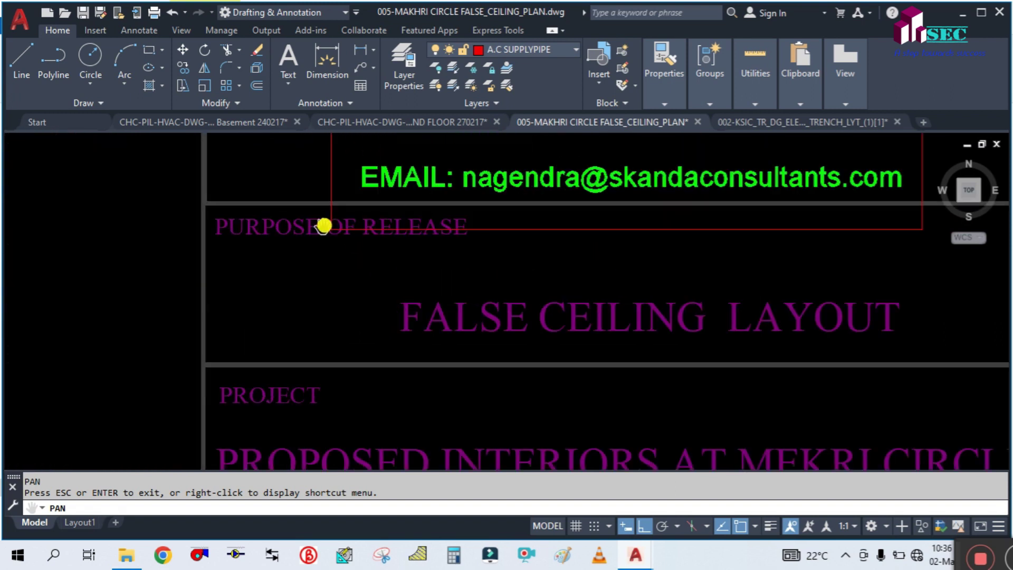
- Show the title block's project and client rows and the consultants' address block
left_click_drag(448, 394, 436, 226)
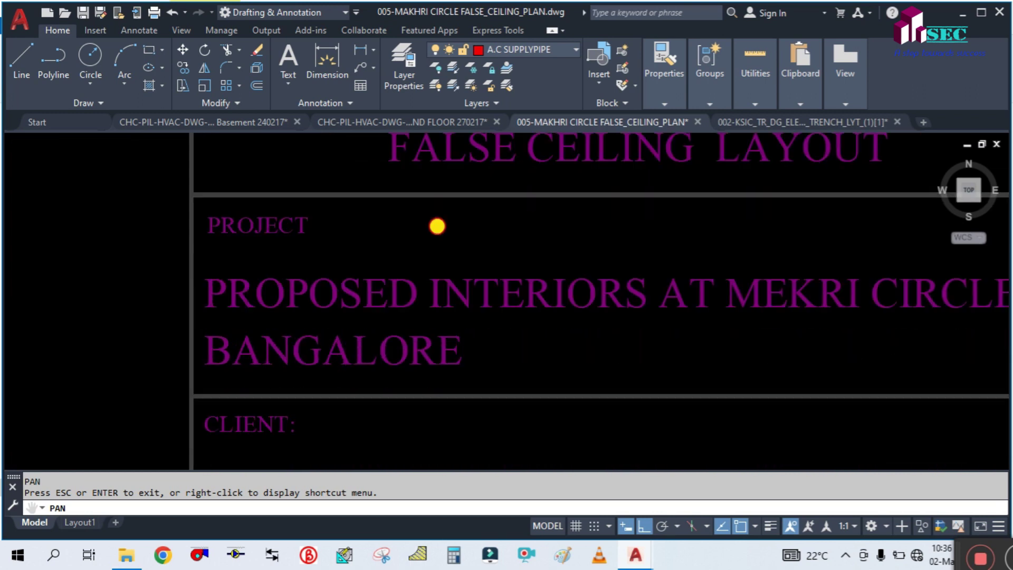
left_click_drag(569, 410, 554, 255)
scroll(552, 254, "down", 2)
scroll(551, 254, "down", 2)
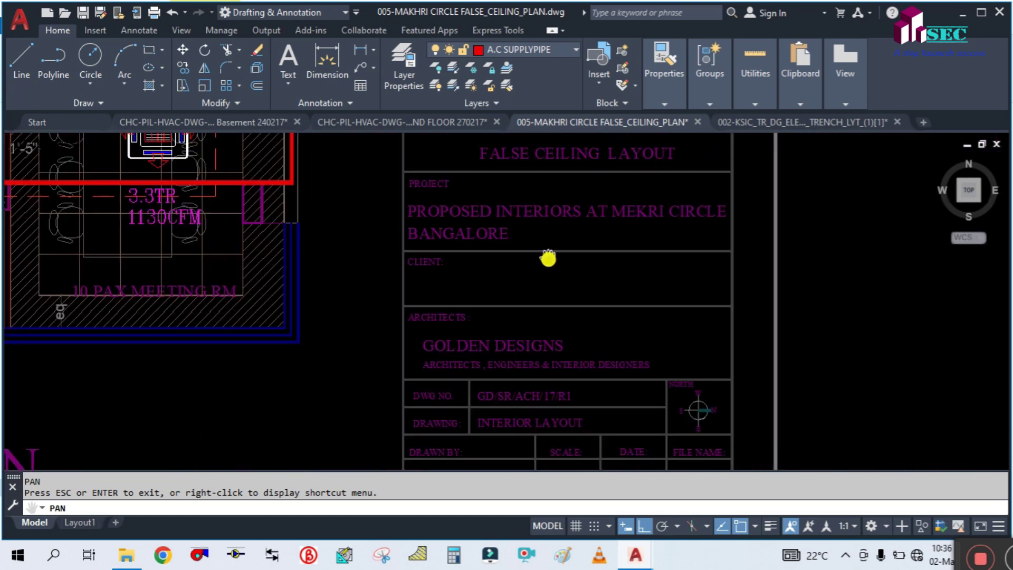
scroll(519, 360, "up", 4)
mouse_move(550, 173)
left_mouse_down()
mouse_move(489, 240)
mouse_move(468, 402)
mouse_move(504, 248)
mouse_move(468, 468)
left_mouse_up()
scroll(470, 344, "down", 1)
scroll(486, 389, "up", 1)
scroll(527, 329, "down", 1)
- Zoom out to the HVAC legend table and the whole plan with its notes
left_click_drag(475, 344, 522, 410)
left_click_drag(568, 252, 573, 393)
scroll(590, 206, "down", 3)
left_click_drag(590, 206, 581, 285)
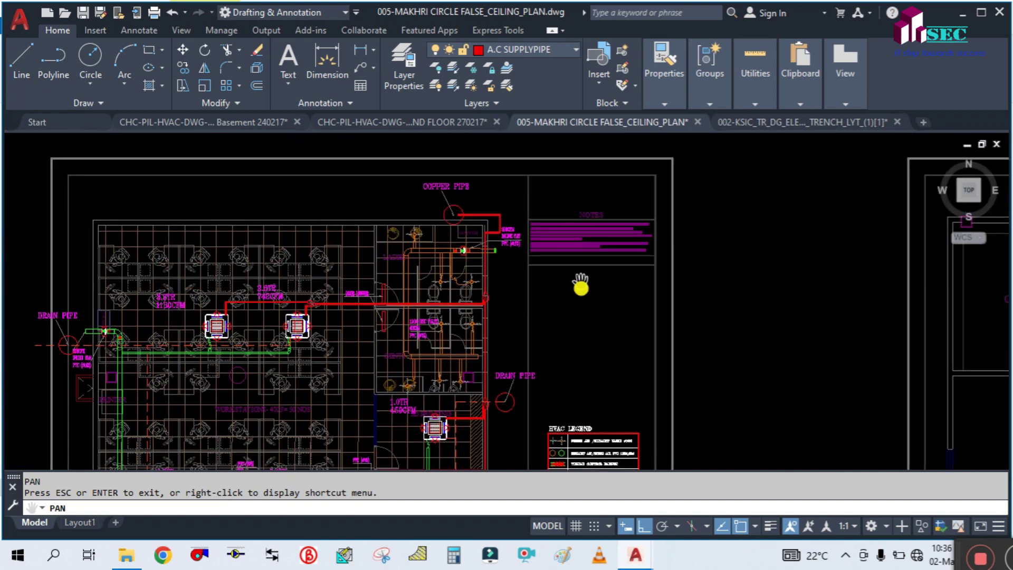
- Zoom into the NOTES heading and read along the notes text, including notes 4 and 5
scroll(579, 230, "up", 3)
left_click_drag(580, 230, 578, 291)
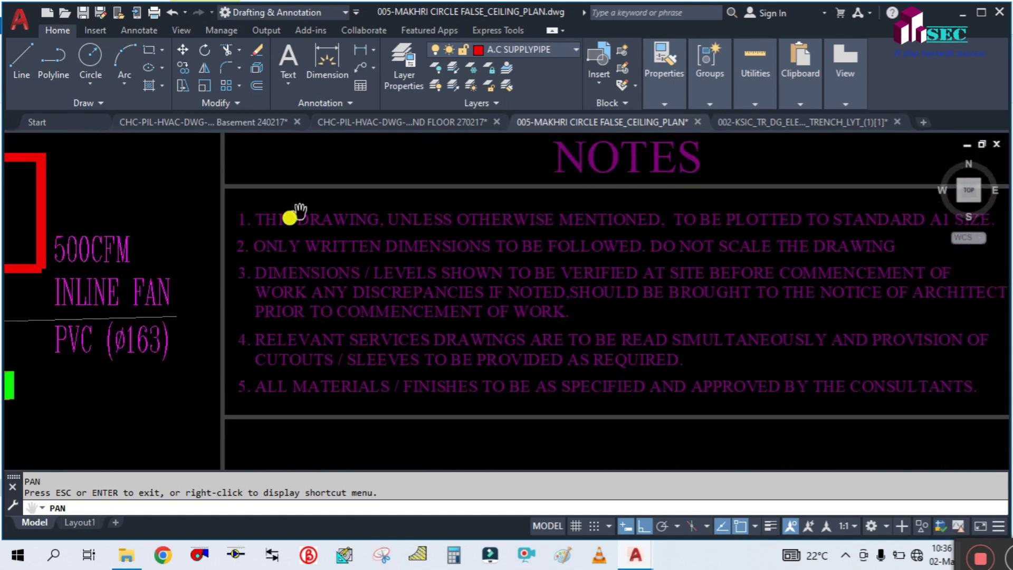
left_click_drag(346, 291, 198, 296)
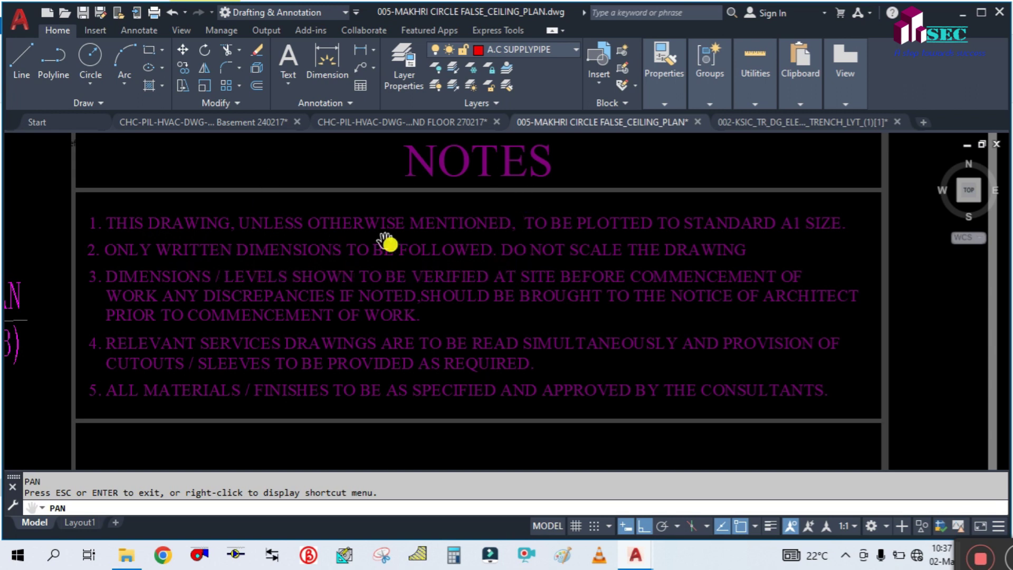
scroll(141, 379, "up", 2)
left_click_drag(285, 264, 192, 272)
left_click_drag(520, 288, 416, 301)
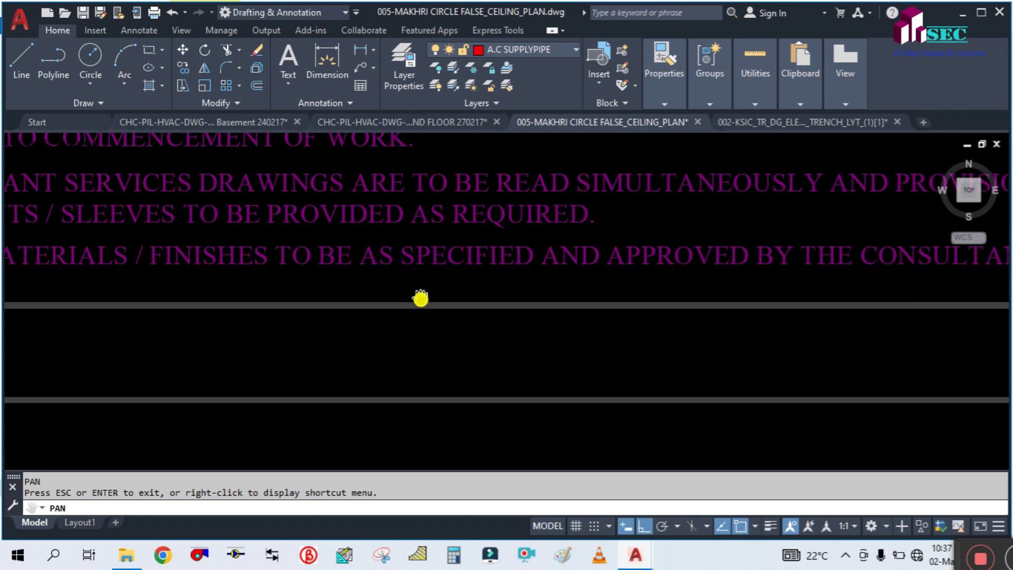
- Show all five notes together, then reveal the 500CFM inline fan beside them
left_click_drag(9, 219, 155, 272)
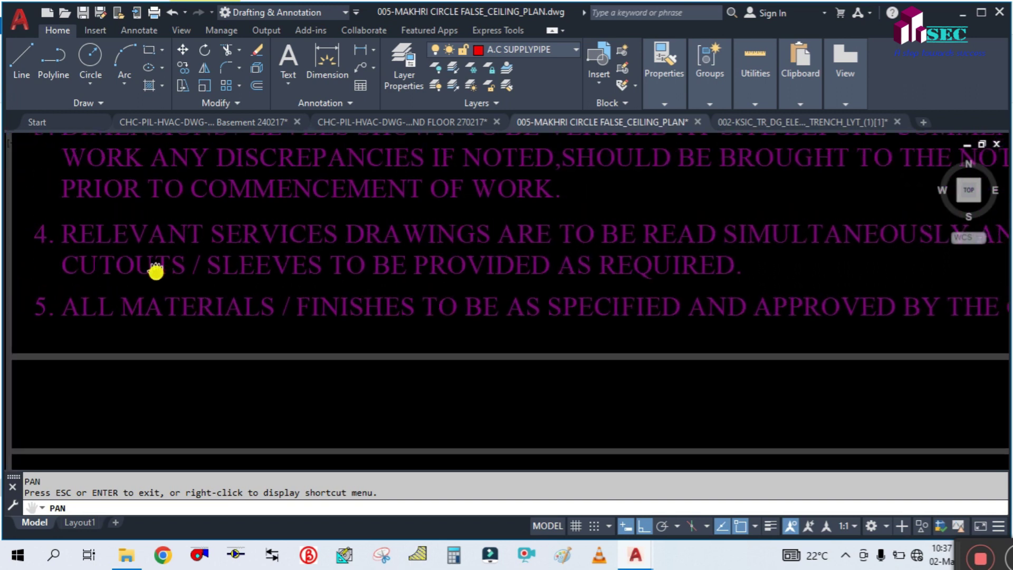
scroll(155, 272, "down", 2)
left_click_drag(82, 219, 109, 263)
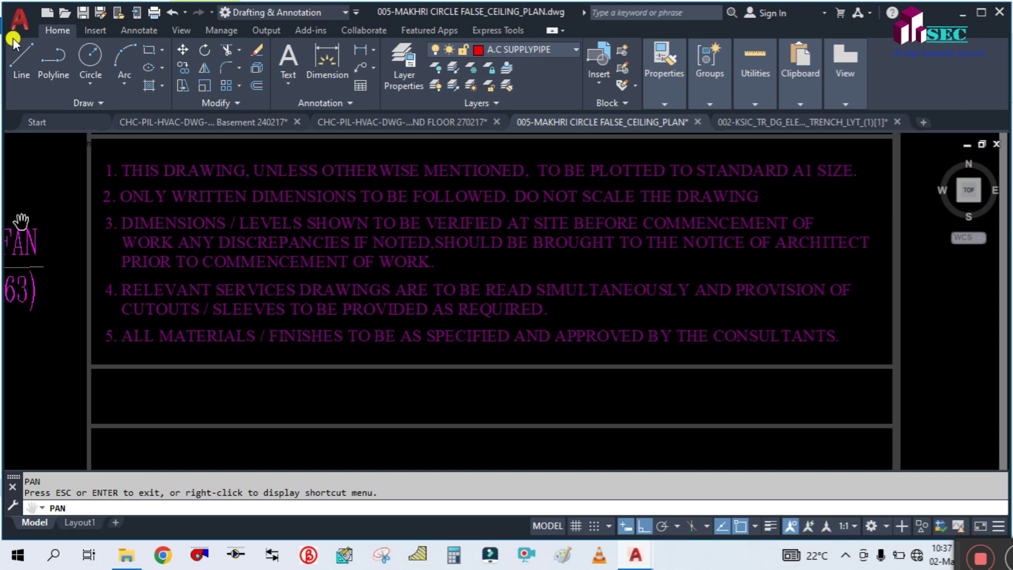
left_click_drag(181, 235, 543, 274)
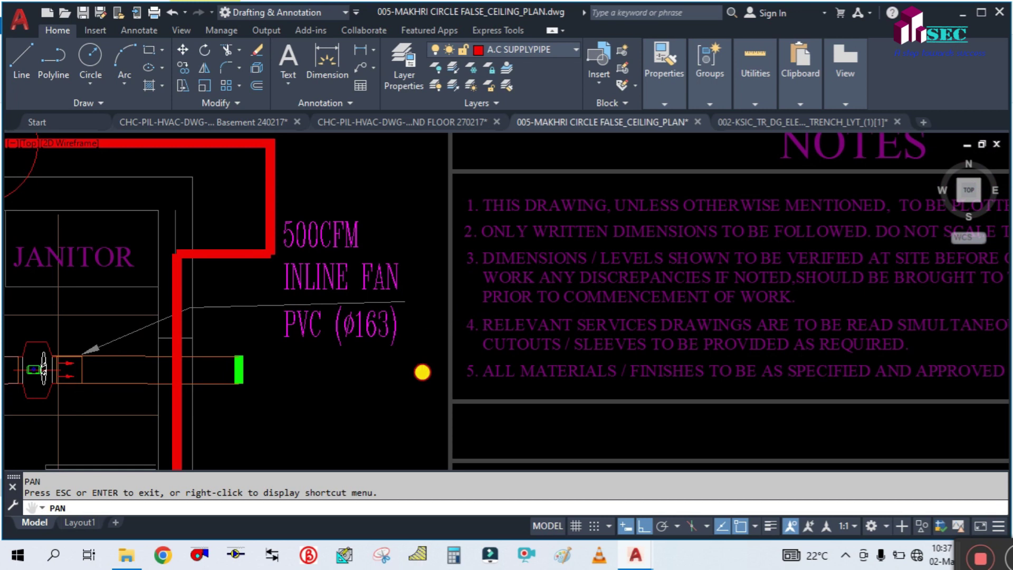
- Zoom out over all sheets, then zoom in on the COPPER PIPE label
left_click_drag(422, 372, 529, 422)
left_click_drag(450, 396, 613, 292)
scroll(616, 292, "down", 5)
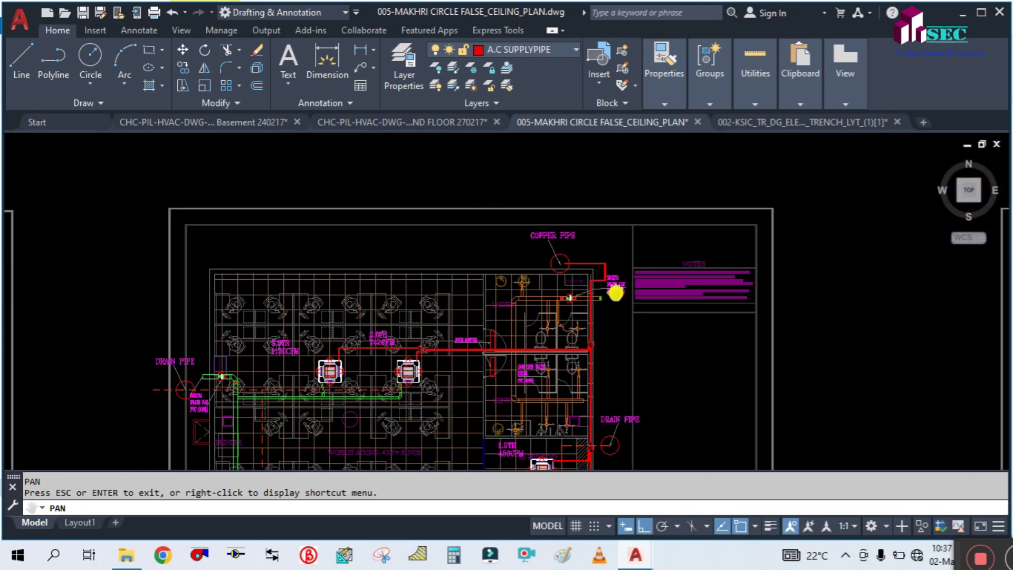
scroll(615, 293, "up", 2)
scroll(520, 287, "down", 4)
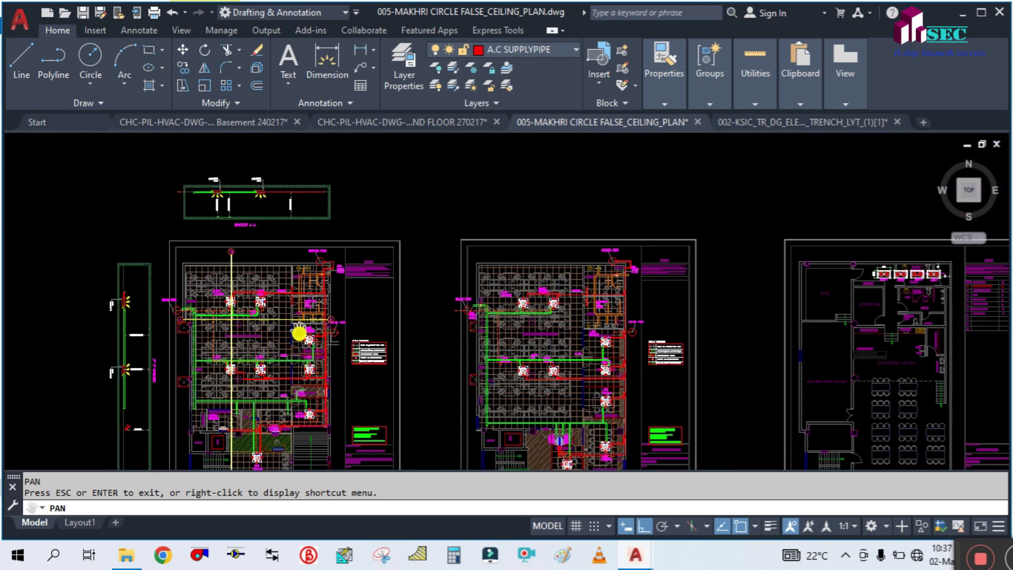
scroll(302, 324, "up", 6)
scroll(350, 280, "down", 5)
scroll(376, 278, "up", 7)
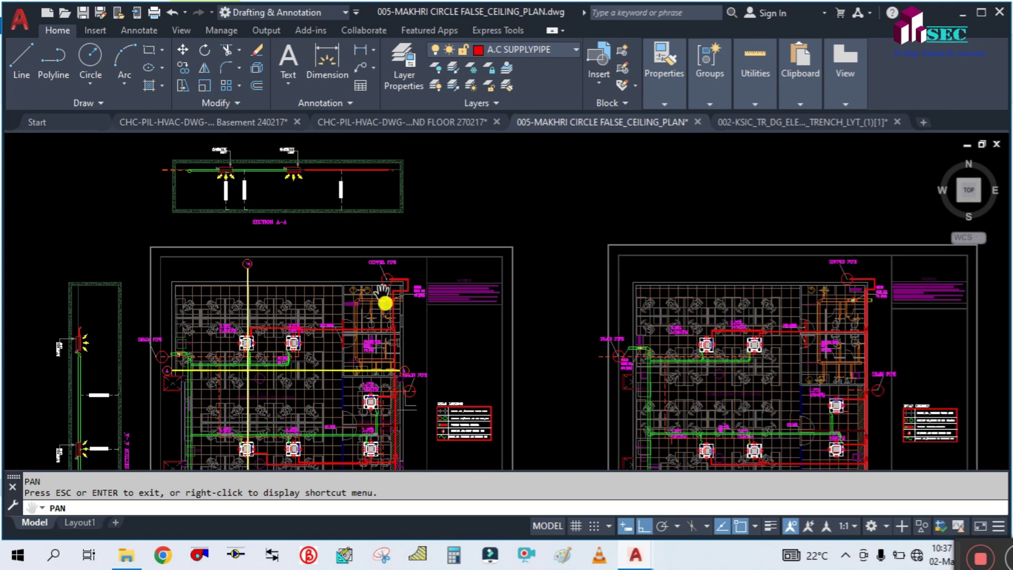
left_click_drag(418, 233, 415, 267)
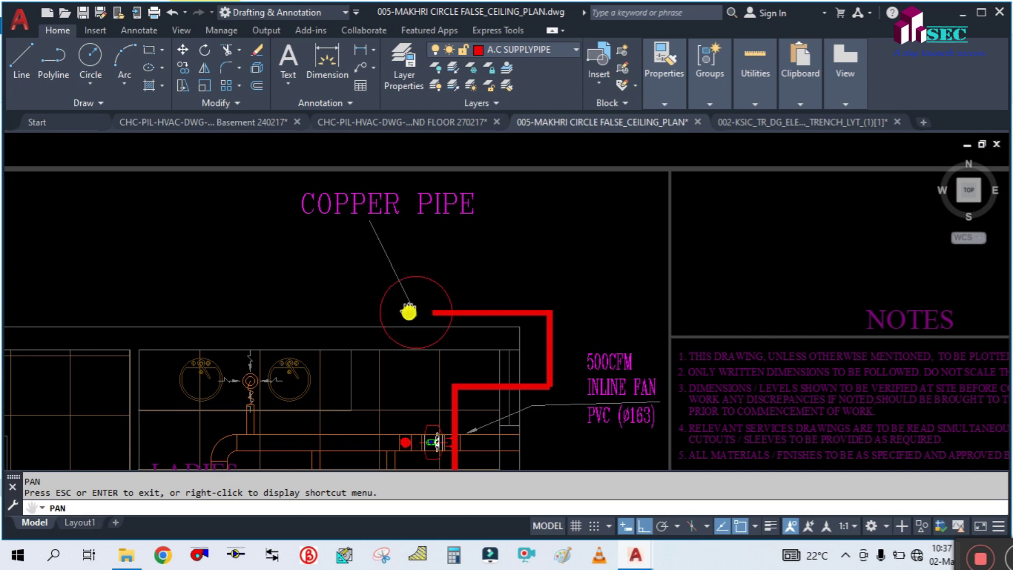
- Zoom out and back in on the four 20HP and 18HP terrace outdoor units
scroll(434, 262, "down", 7)
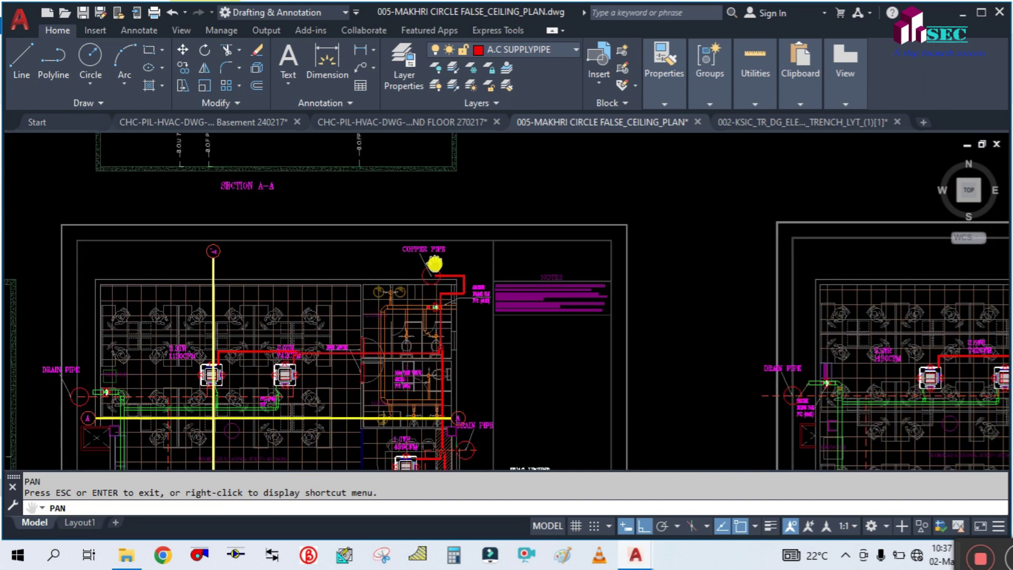
left_click_drag(451, 323, 330, 237)
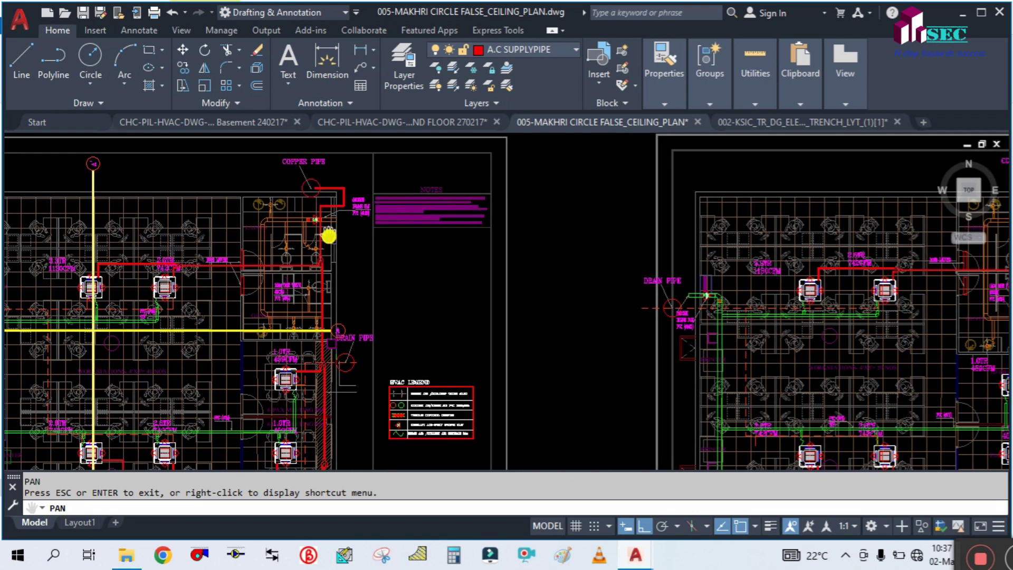
scroll(605, 343, "down", 3)
scroll(206, 289, "down", 3)
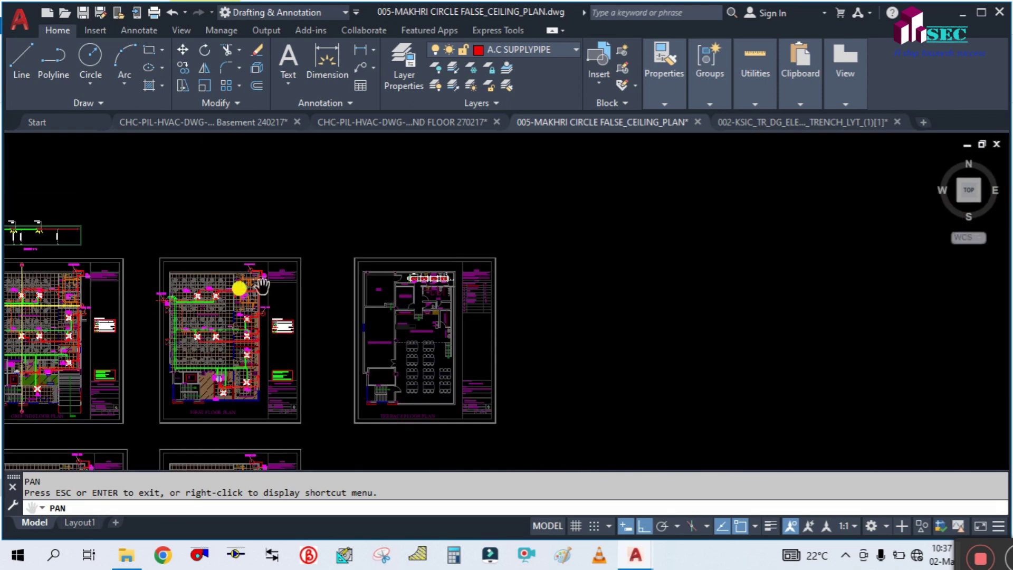
scroll(380, 276, "up", 5)
scroll(551, 248, "up", 6)
mouse_move(527, 355)
left_mouse_down()
mouse_move(442, 267)
mouse_move(132, 259)
mouse_move(378, 263)
left_mouse_up()
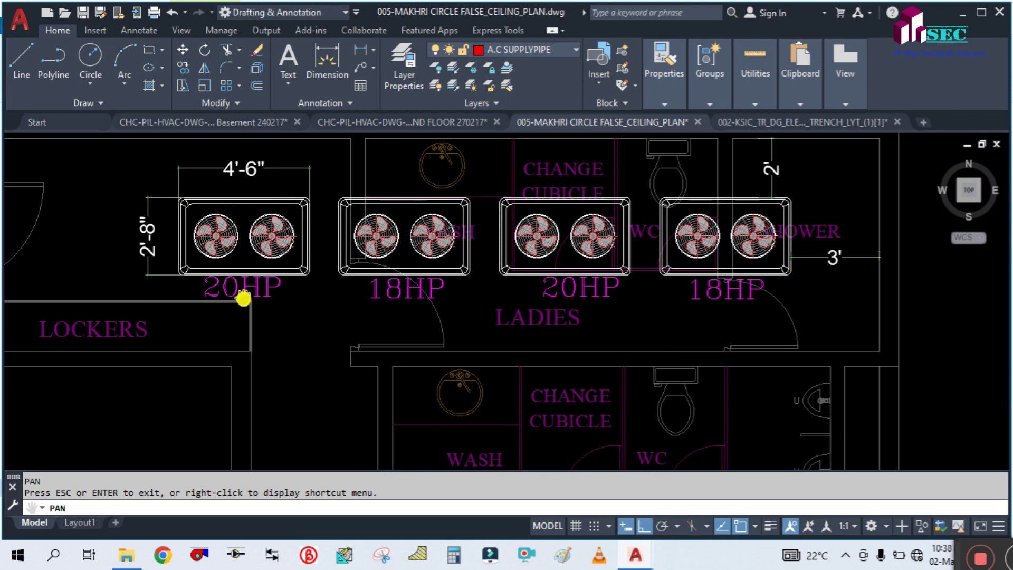
- Inspect the outdoor units, then zoom out to show GYM, STORE RM and the 60 PAX cafeteria below
left_click_drag(243, 289, 254, 310)
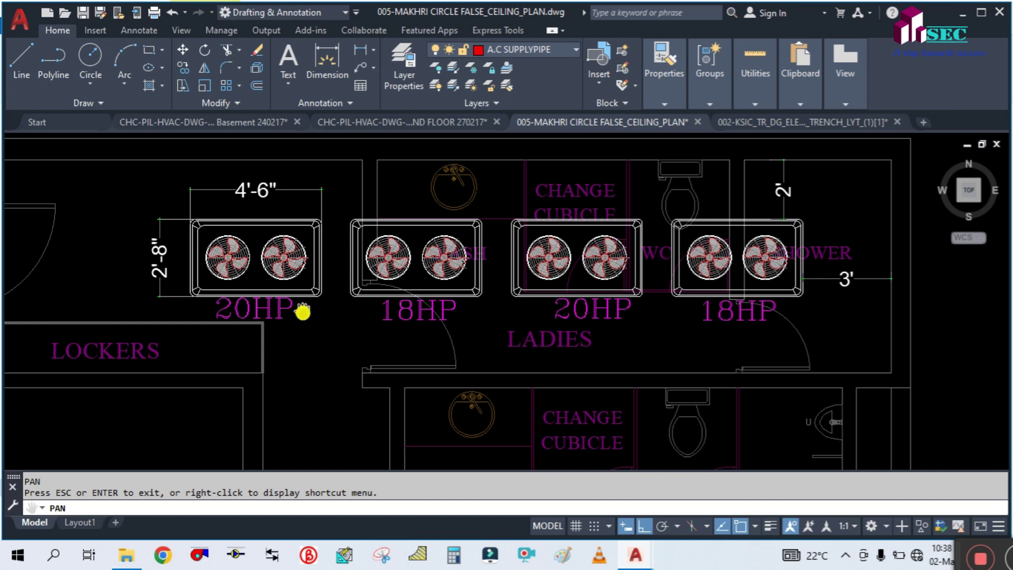
left_click_drag(308, 350, 363, 362)
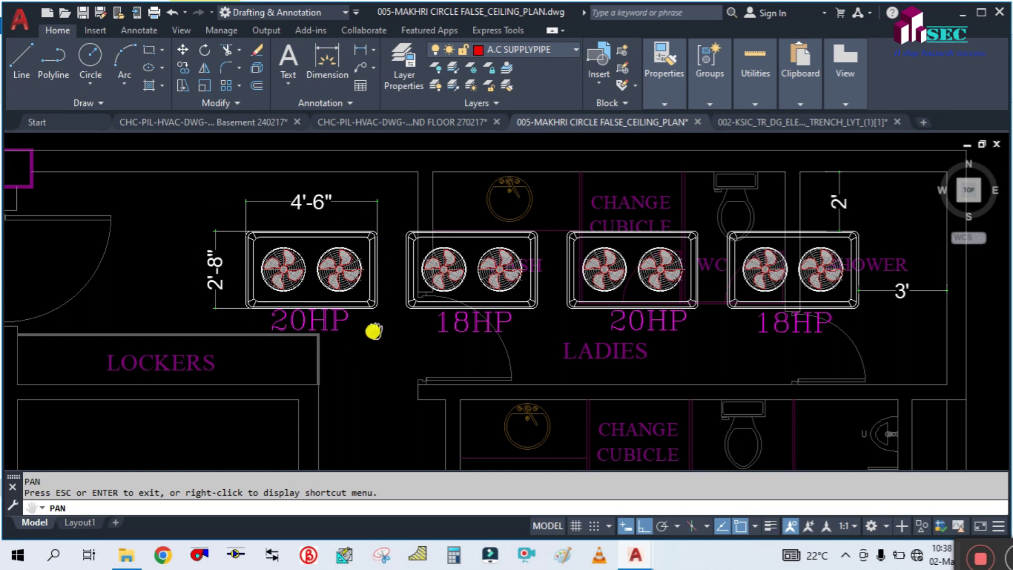
scroll(413, 351, "down", 2)
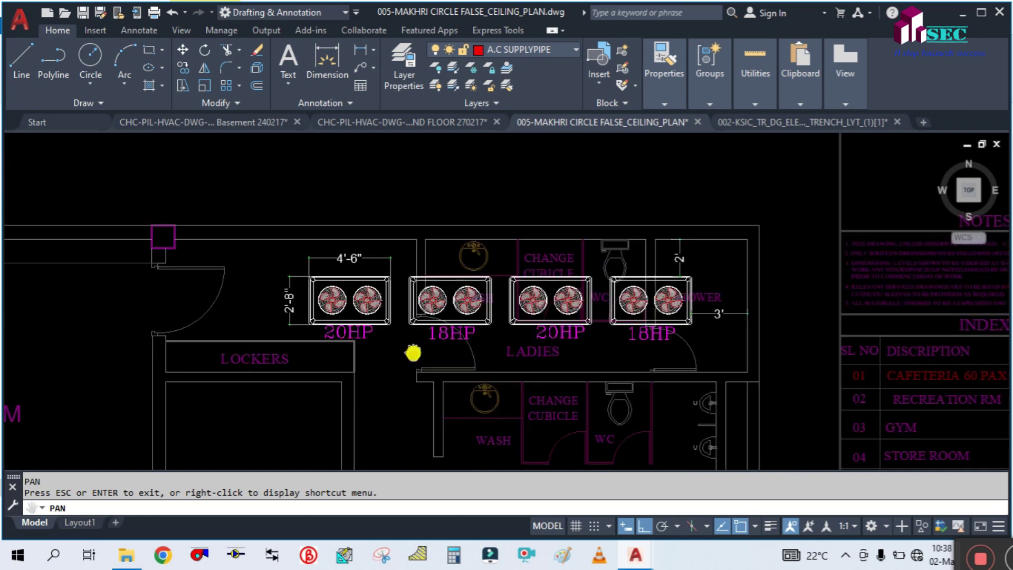
mouse_move(412, 352)
left_mouse_down()
mouse_move(538, 269)
mouse_move(597, 244)
left_mouse_up()
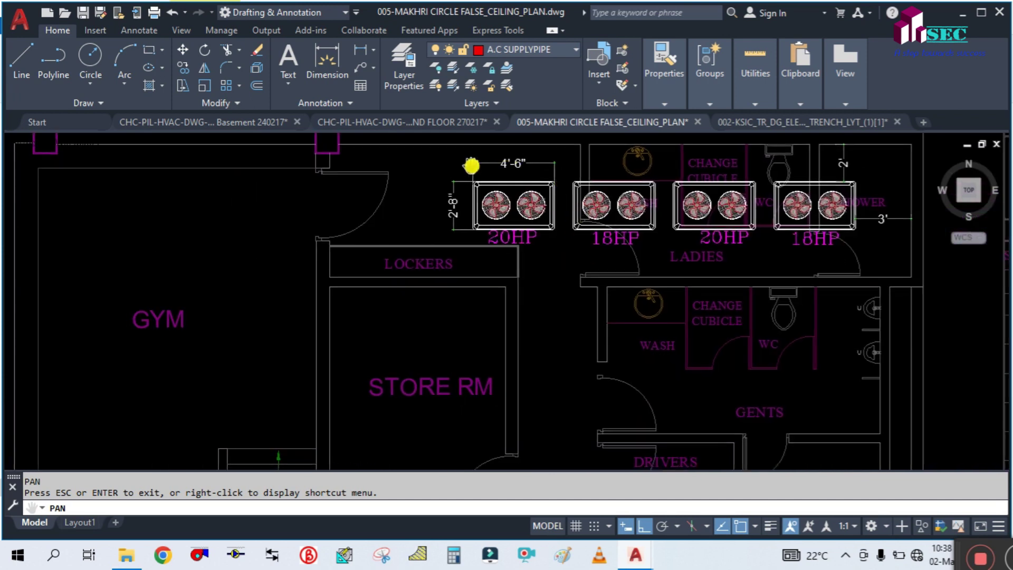
scroll(531, 259, "down", 3)
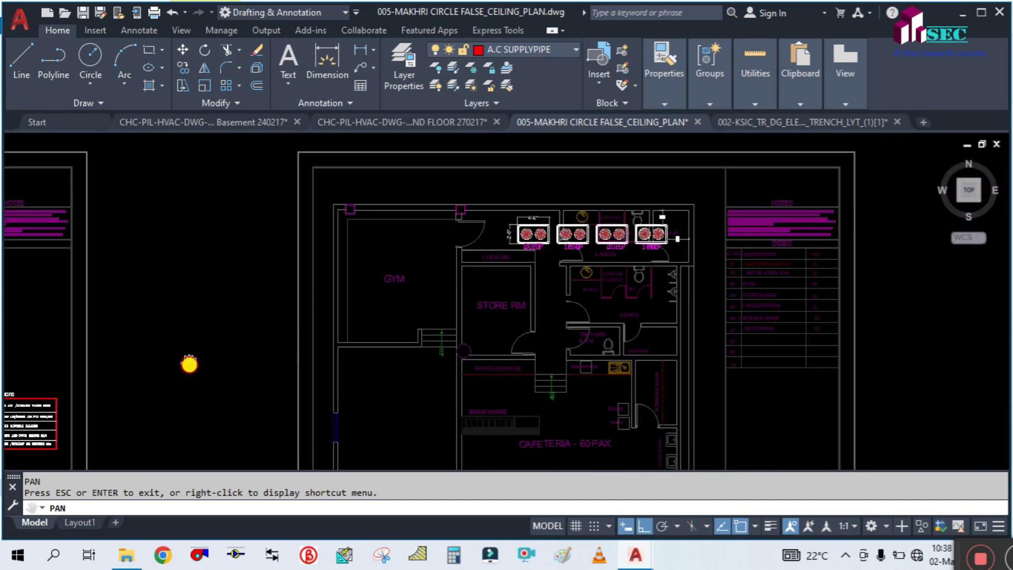
- Pan and zoom around the GYM plan to show both floor plans and Section A-A above them
left_click_drag(190, 362, 586, 238)
scroll(587, 238, "down", 3)
left_click_drag(262, 287, 637, 303)
left_click_drag(334, 343, 368, 355)
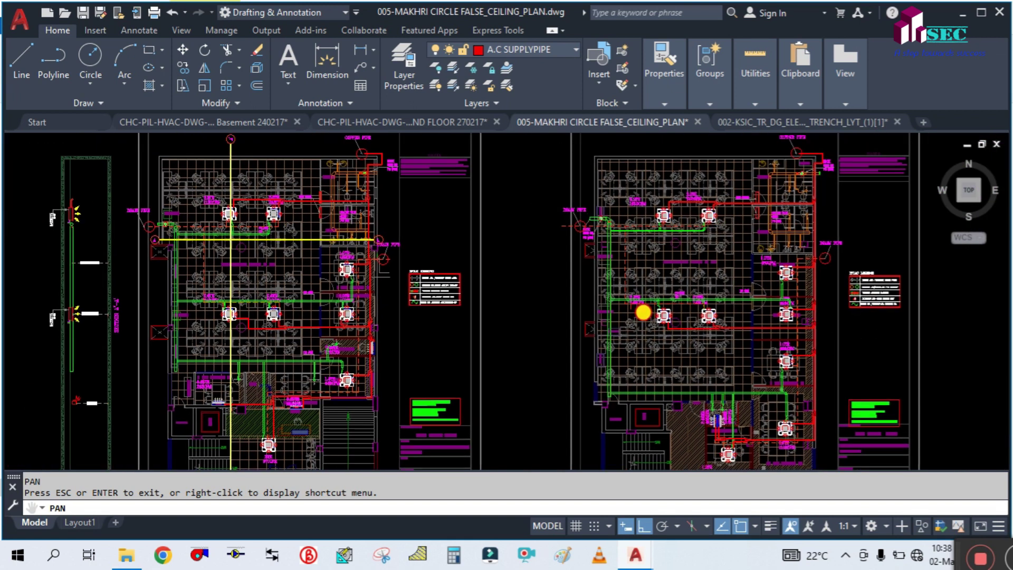
left_click_drag(294, 389, 323, 352)
left_click_drag(440, 148, 444, 257)
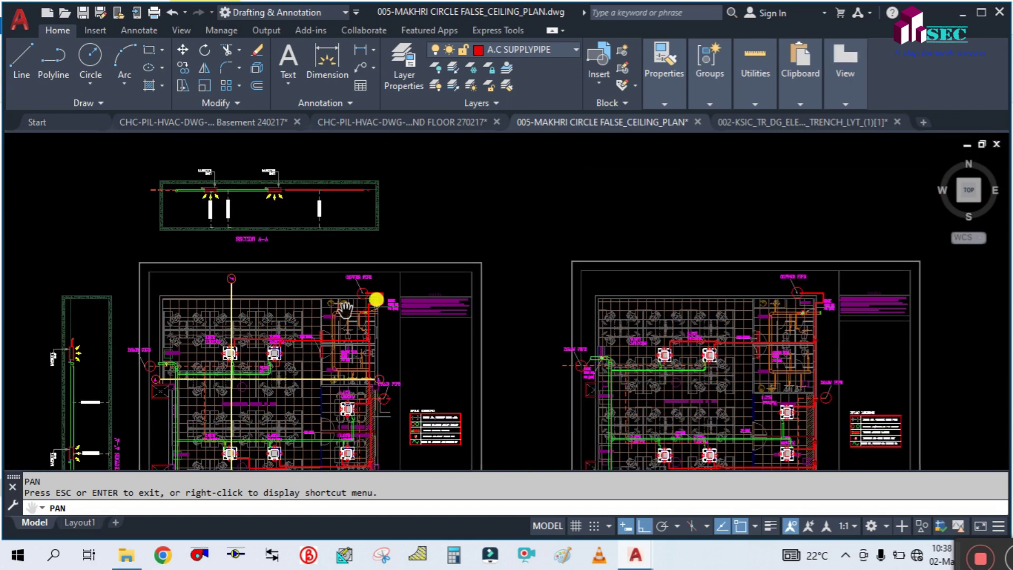
scroll(311, 295, "up", 4)
scroll(311, 296, "up", 2)
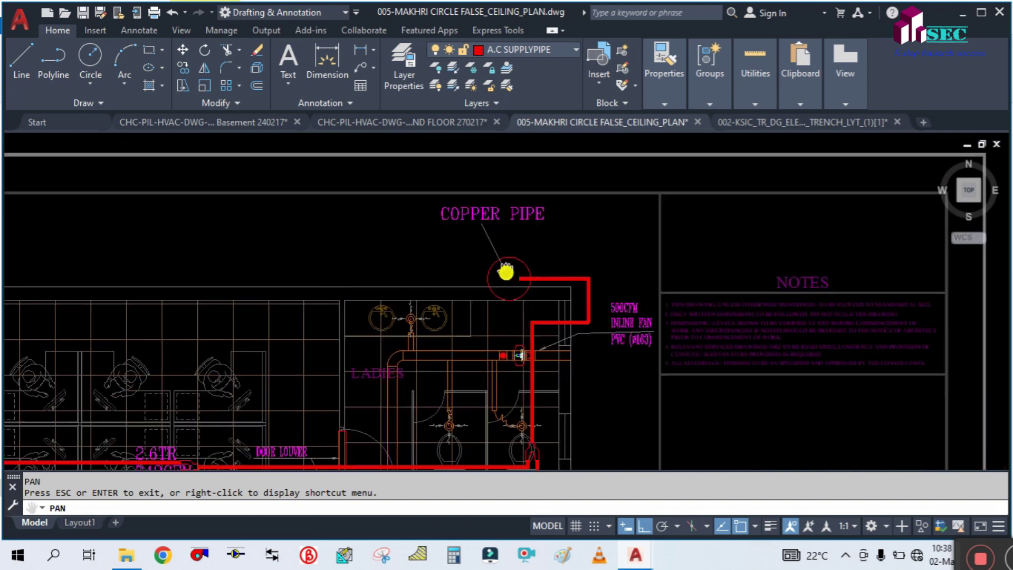
- Pan past the GENTS area and DRAIN PIPE to centre the 3.3TR and 2.6TR units
mouse_move(588, 406)
left_mouse_down()
mouse_move(588, 330)
mouse_move(616, 209)
left_mouse_up()
mouse_move(190, 319)
left_mouse_down()
mouse_move(441, 253)
mouse_move(526, 259)
left_mouse_up()
scroll(526, 259, "up", 2)
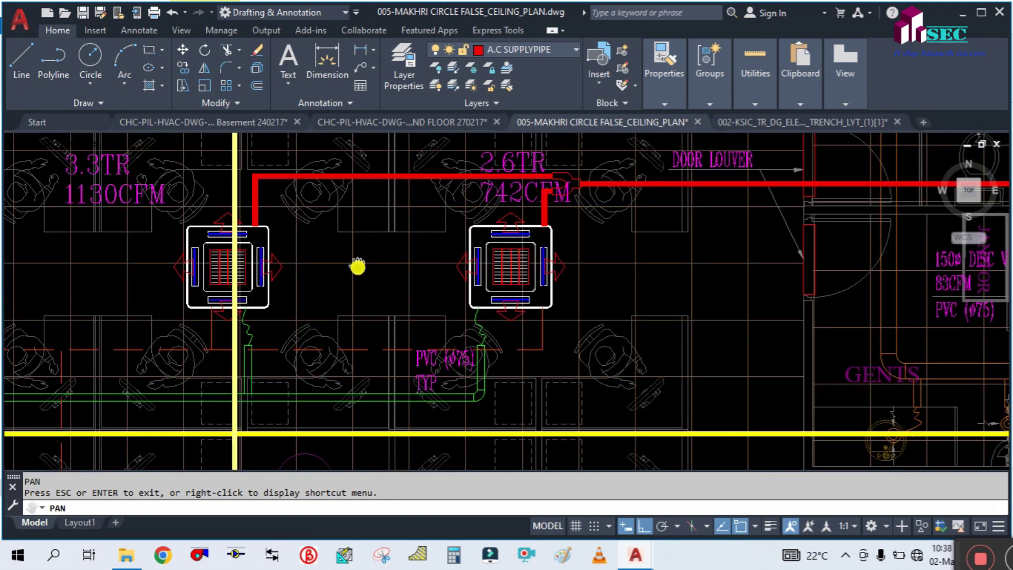
scroll(358, 266, "down", 2)
scroll(325, 269, "up", 2)
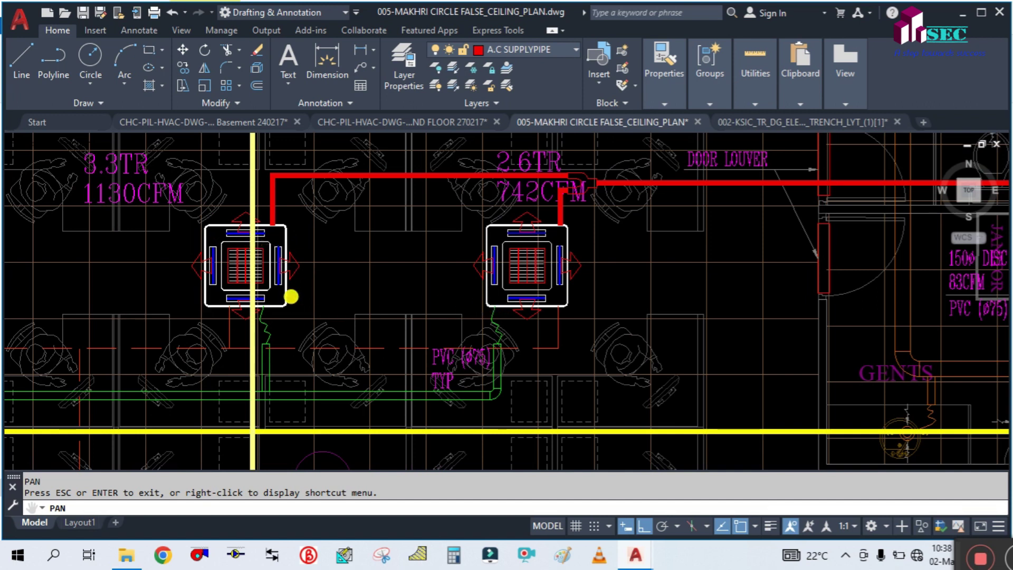
scroll(290, 295, "down", 2)
left_click_drag(154, 262, 185, 353)
scroll(230, 394, "up", 2)
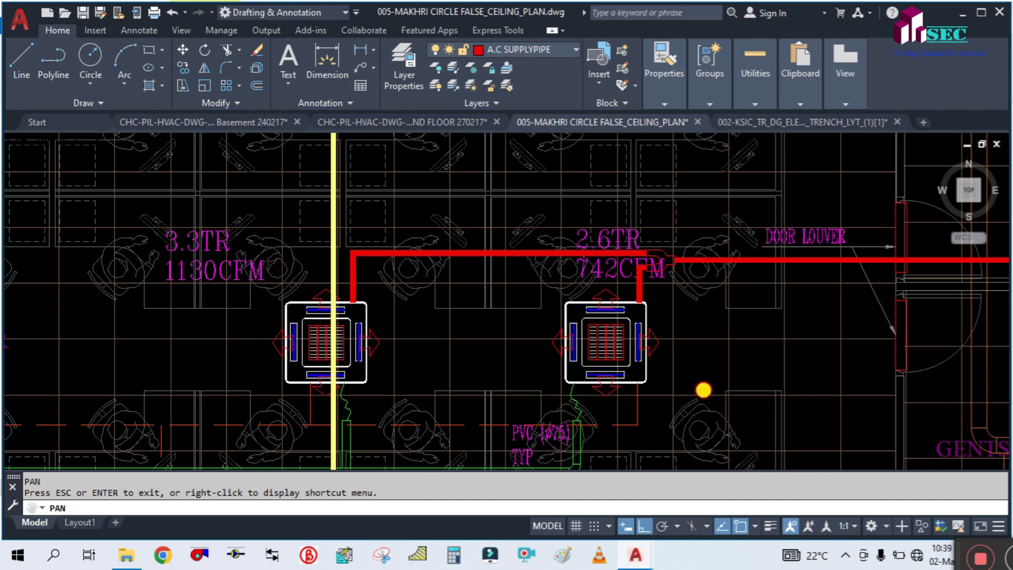
left_click_drag(703, 389, 694, 388)
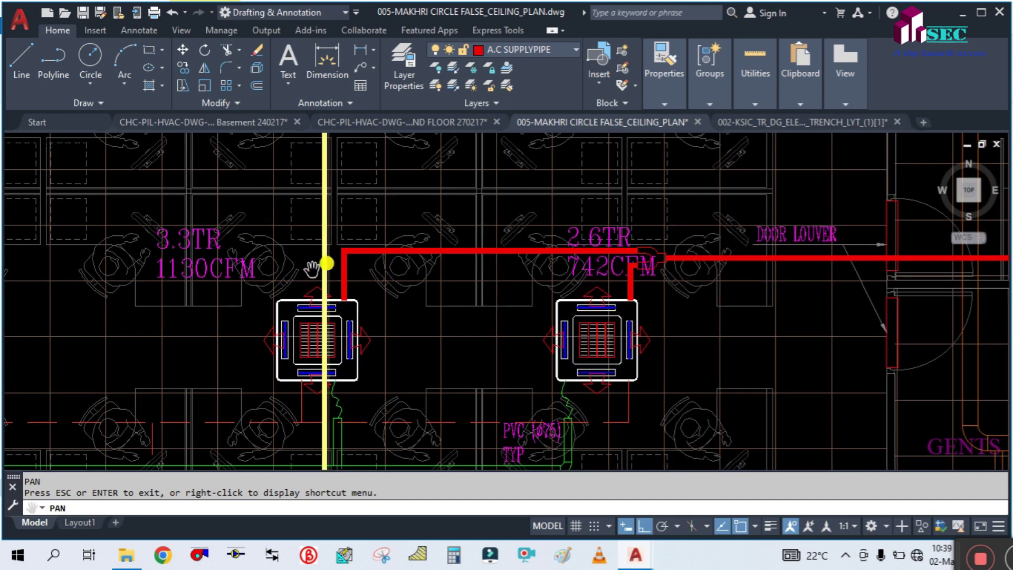
- Move to the toilet area, following the red pipe to the 150ø disc valve label
mouse_move(581, 401)
left_mouse_down()
mouse_move(488, 369)
mouse_move(260, 344)
mouse_move(63, 294)
left_mouse_up()
scroll(201, 246, "down", 2)
left_click_drag(341, 212, 342, 274)
scroll(342, 274, "up", 1)
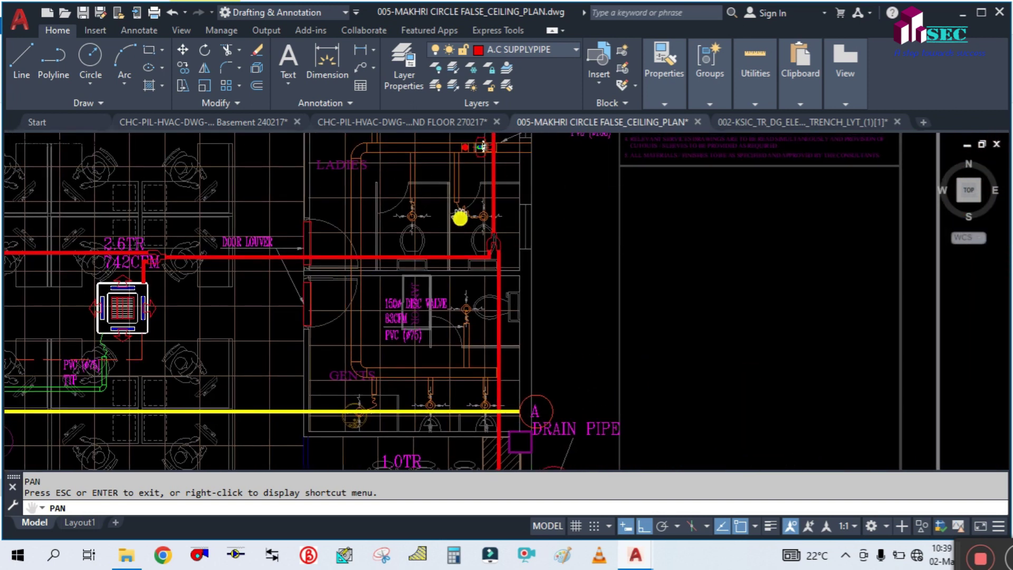
scroll(440, 228, "up", 3)
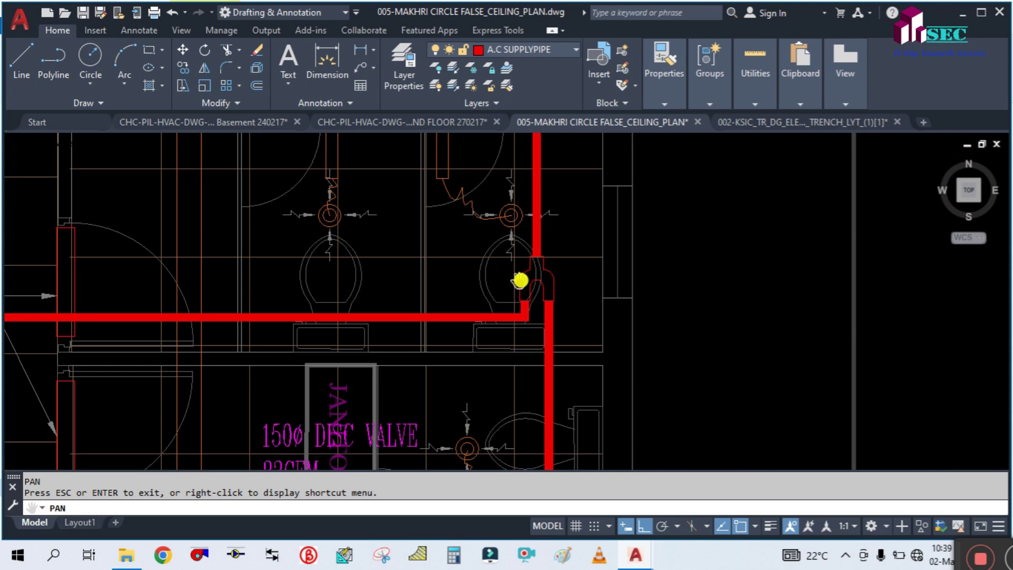
left_click_drag(551, 407, 536, 231)
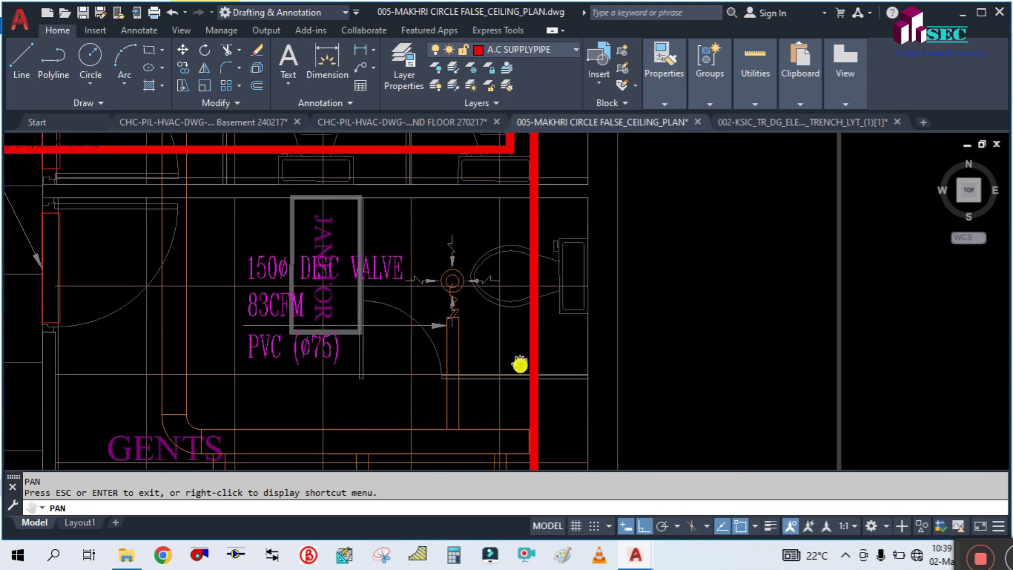
scroll(520, 364, "down", 1)
- Centre the 1.0TR, 459CFM meeting-room cassette and its supply pipe, then bring the HVAC LEGEND into view
left_click_drag(523, 411, 516, 201)
left_click_drag(508, 381, 501, 233)
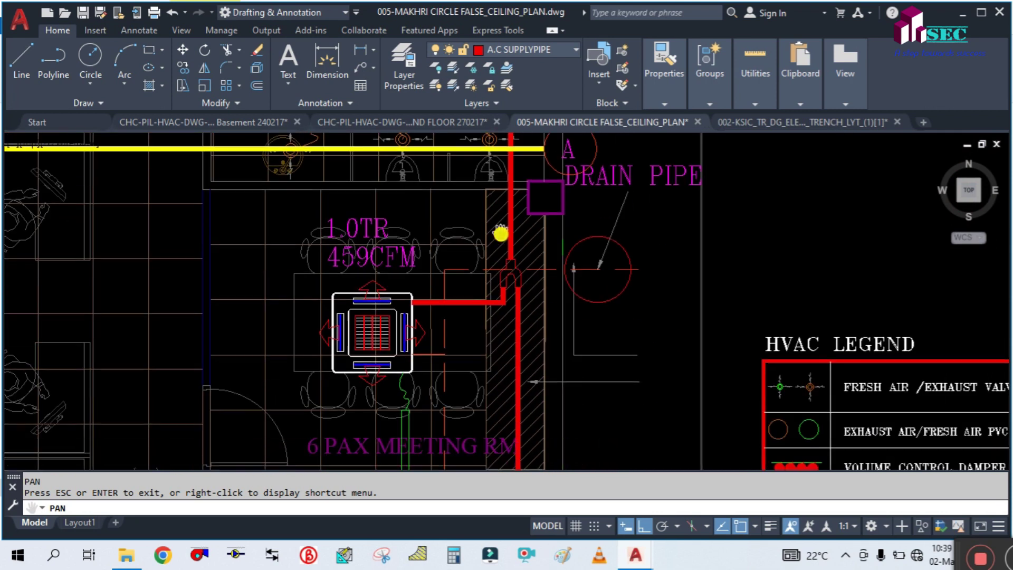
scroll(504, 319, "up", 2)
left_click_drag(487, 352, 482, 285)
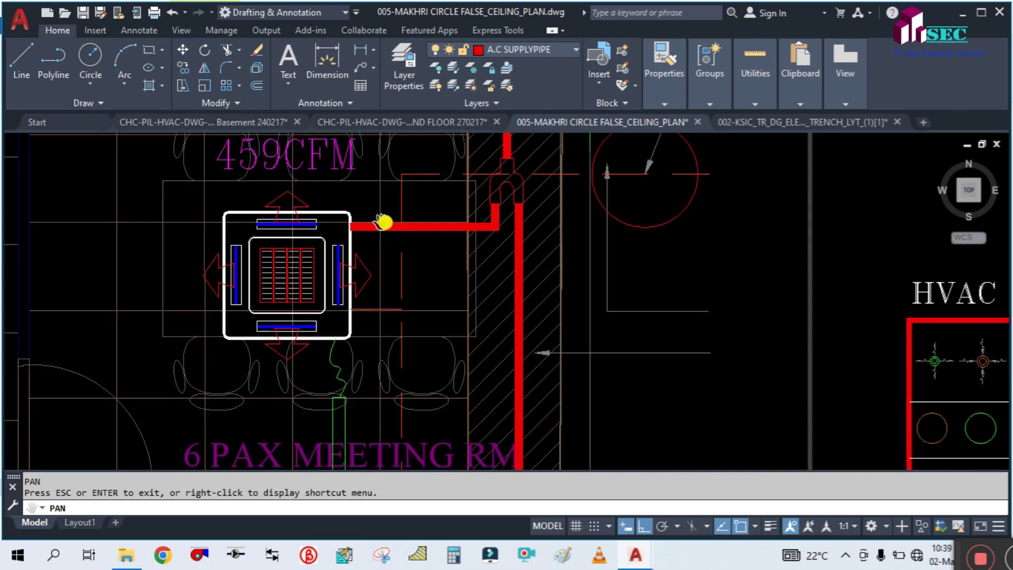
scroll(378, 224, "down", 2)
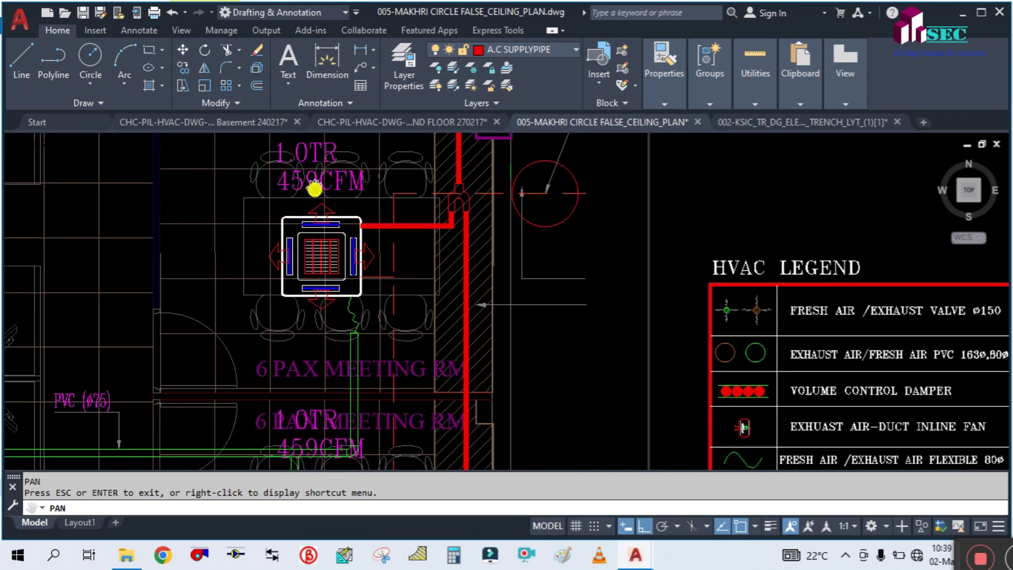
scroll(311, 232, "up", 2)
scroll(310, 234, "down", 2)
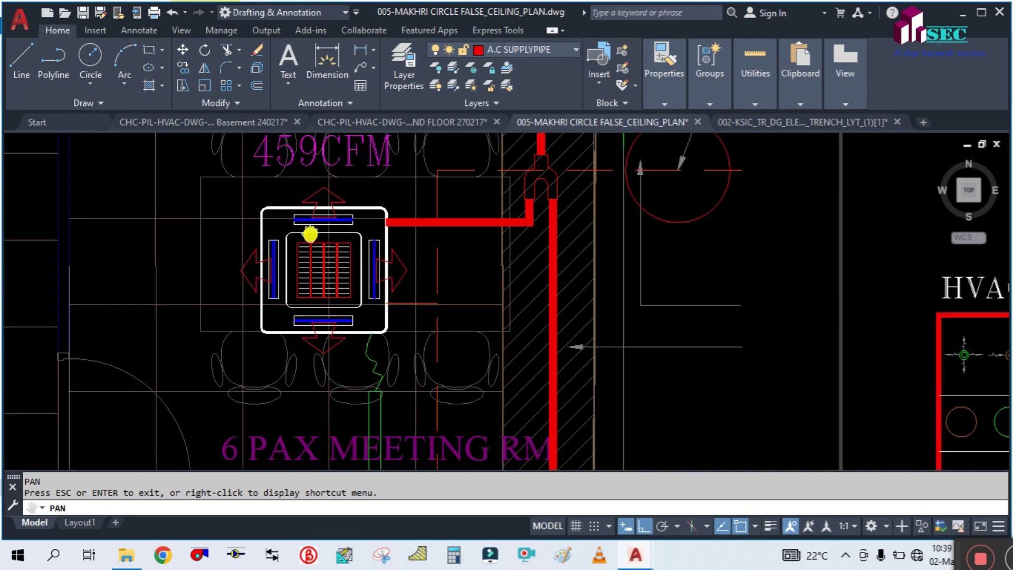
scroll(317, 275, "down", 1)
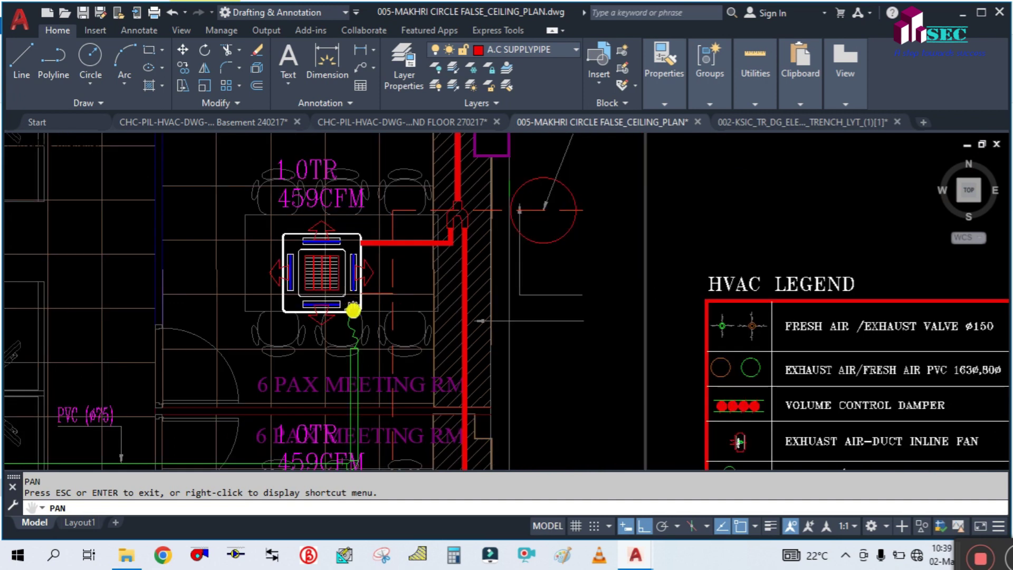
mouse_move(379, 328)
left_mouse_down()
mouse_move(346, 229)
mouse_move(398, 152)
mouse_move(407, 212)
mouse_move(395, 235)
left_mouse_up()
- Pan between the CALL ROOM and legend, showing the 6 PAX MEETING RM label and piping below the cassette
scroll(422, 243, "down", 4)
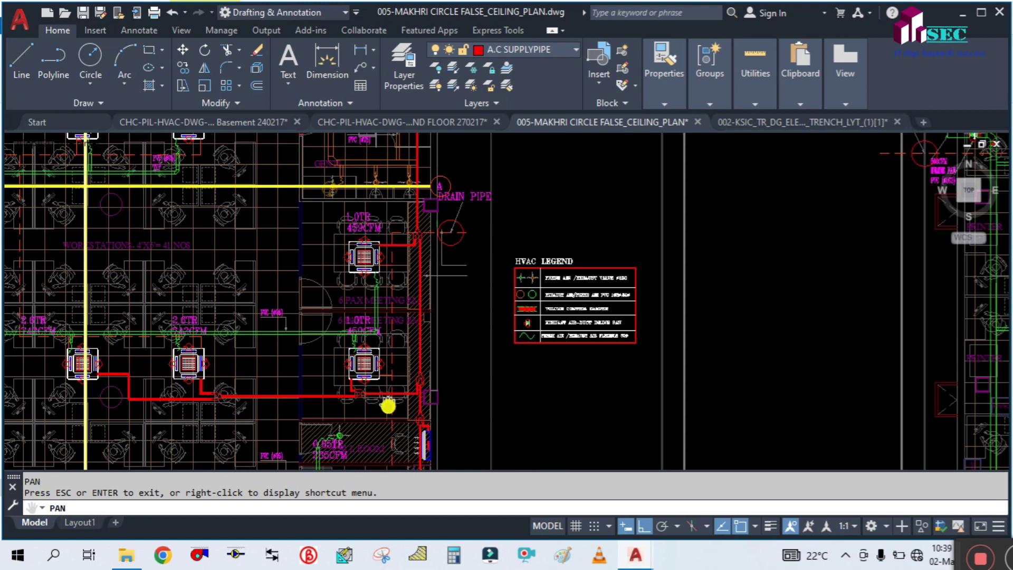
scroll(388, 405, "up", 4)
left_click_drag(389, 406, 416, 287)
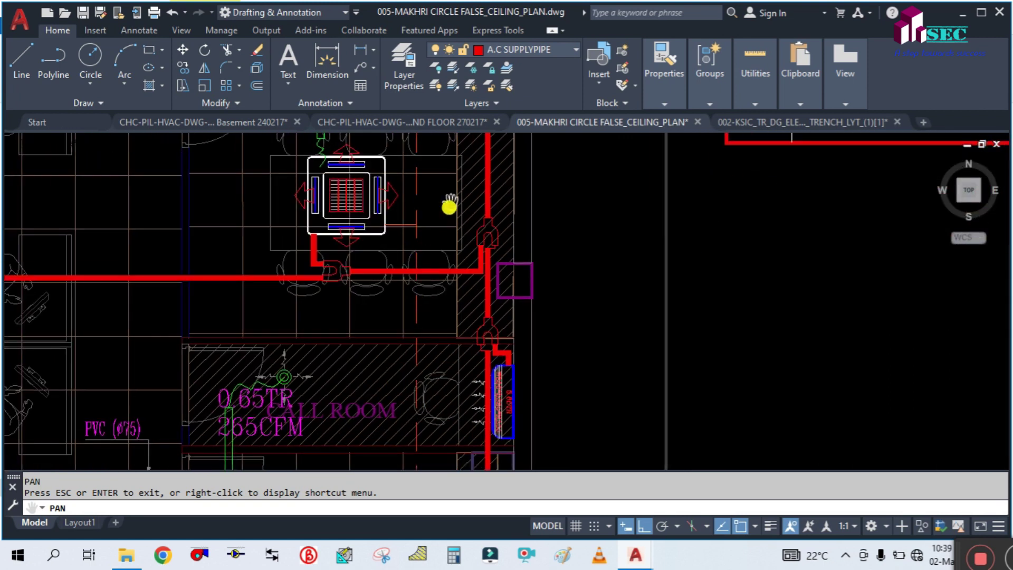
left_click_drag(473, 217, 479, 304)
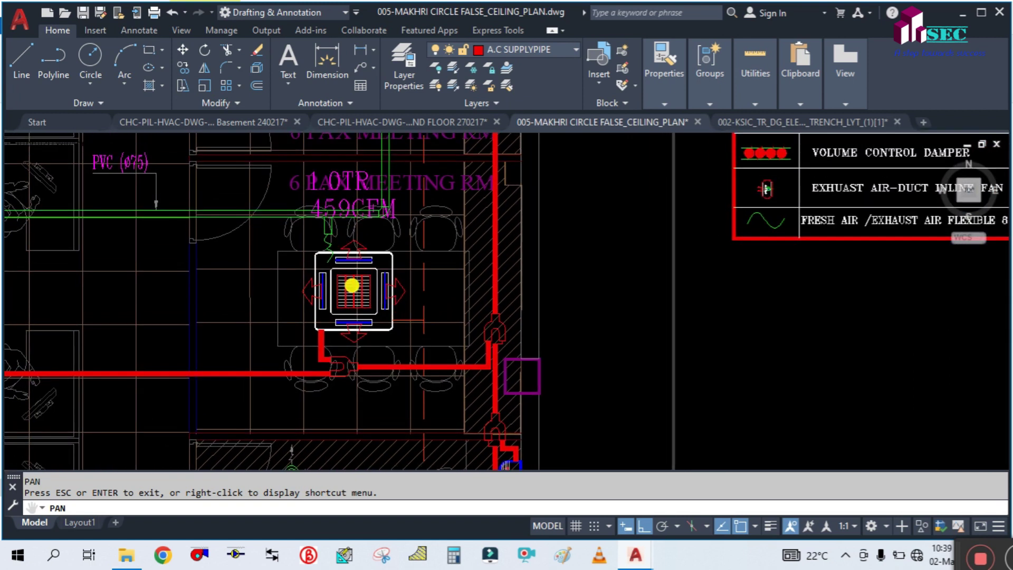
scroll(351, 289, "up", 2)
left_click_drag(333, 214, 344, 336)
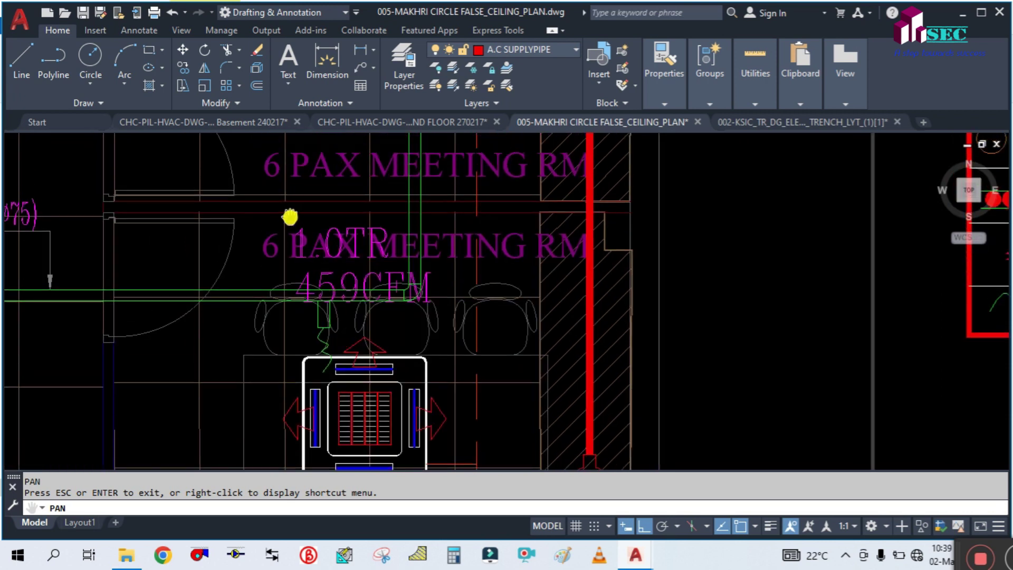
mouse_move(432, 386)
left_mouse_down()
mouse_move(422, 278)
mouse_move(437, 227)
left_mouse_up()
scroll(436, 227, "down", 2)
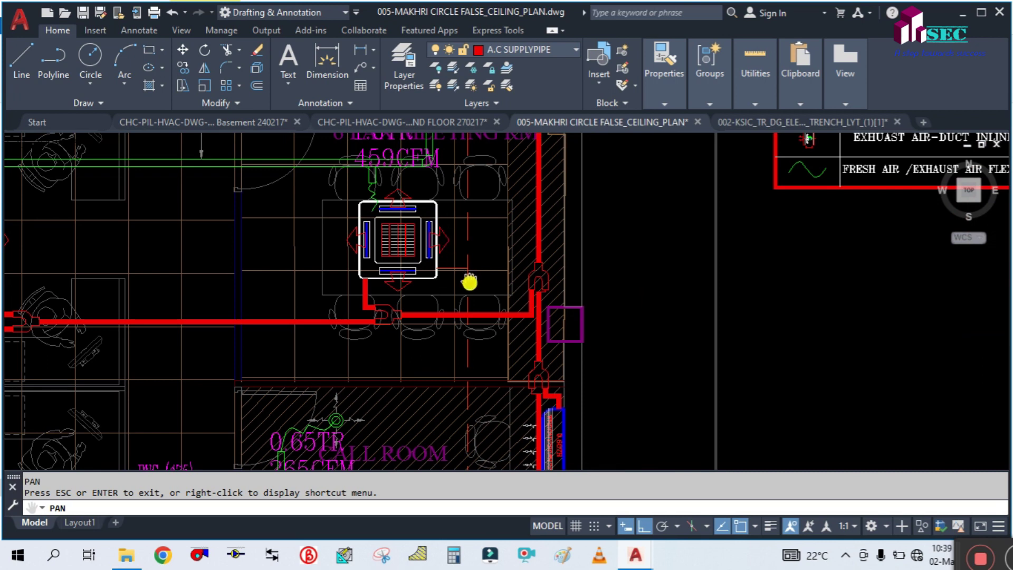
- Follow the red supply pipe past the 2.6TR workstation cassettes to the CALL ROOM's 0.65TR, 265CFM unit
mouse_move(402, 373)
left_mouse_down()
mouse_move(441, 355)
mouse_move(441, 333)
mouse_move(624, 348)
left_mouse_up()
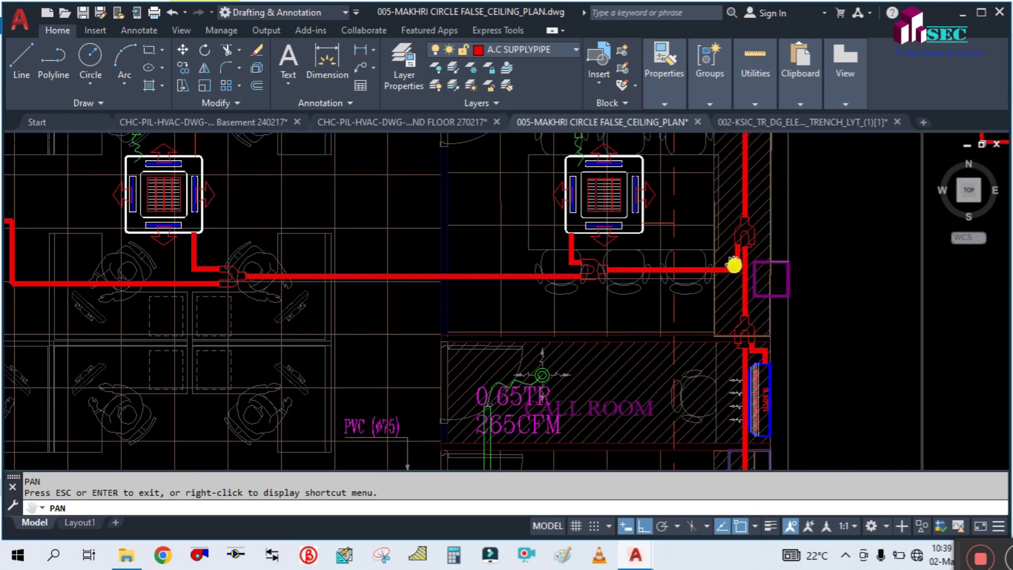
left_click_drag(353, 256, 565, 332)
mouse_move(217, 292)
left_mouse_down()
mouse_move(285, 385)
mouse_move(349, 263)
mouse_move(385, 335)
left_mouse_up()
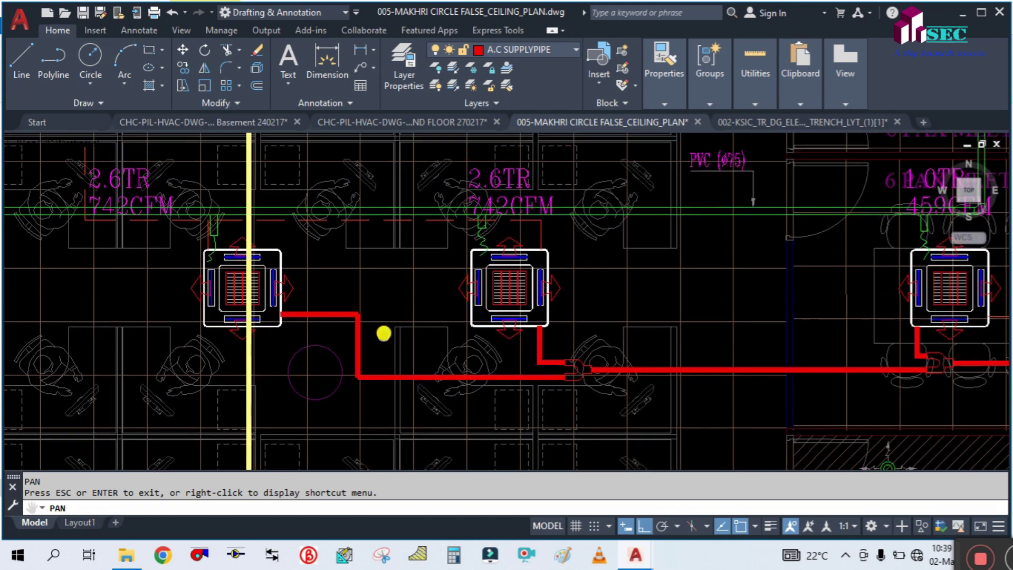
scroll(407, 294, "up", 2)
scroll(234, 300, "down", 3)
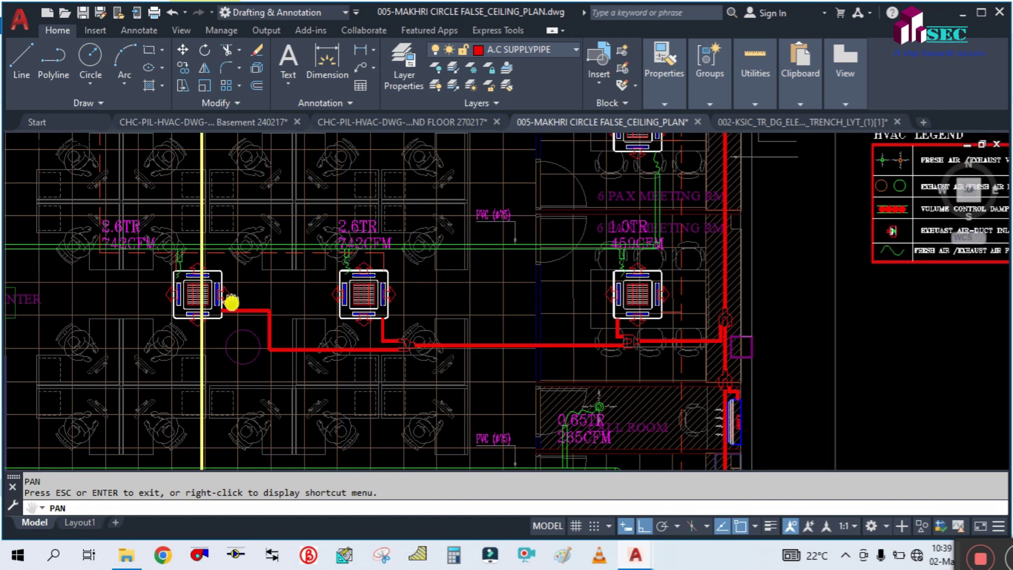
left_click_drag(335, 411, 392, 288)
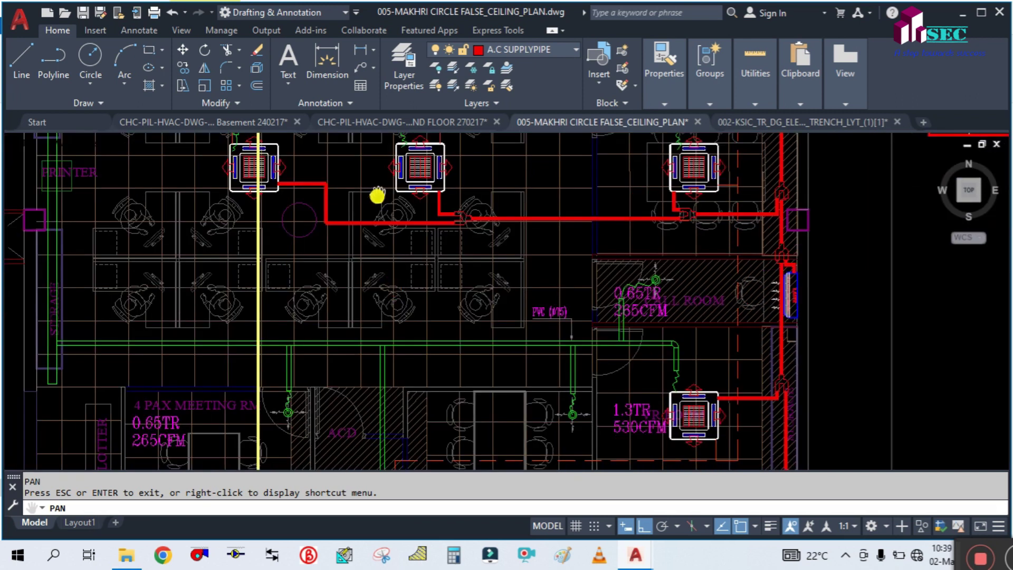
mouse_move(726, 319)
left_mouse_down()
mouse_move(535, 262)
mouse_move(516, 301)
left_mouse_up()
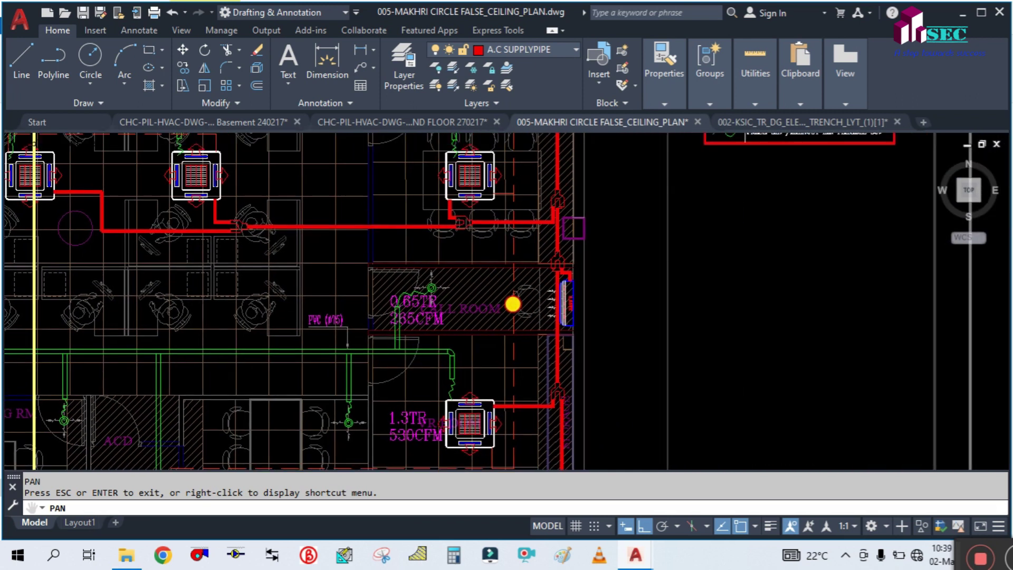
scroll(531, 242, "up", 2)
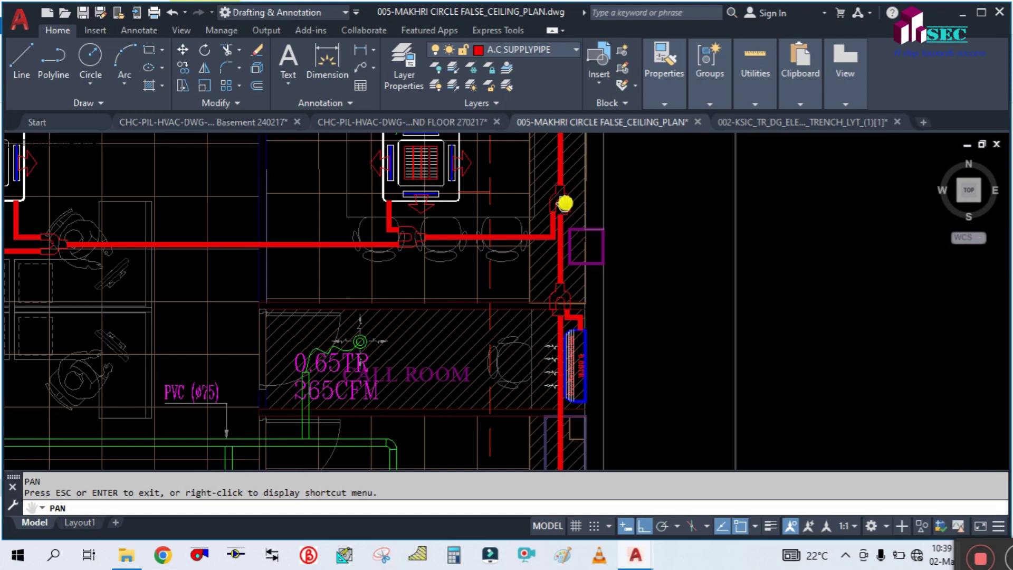
scroll(569, 201, "up", 3)
scroll(551, 199, "down", 2)
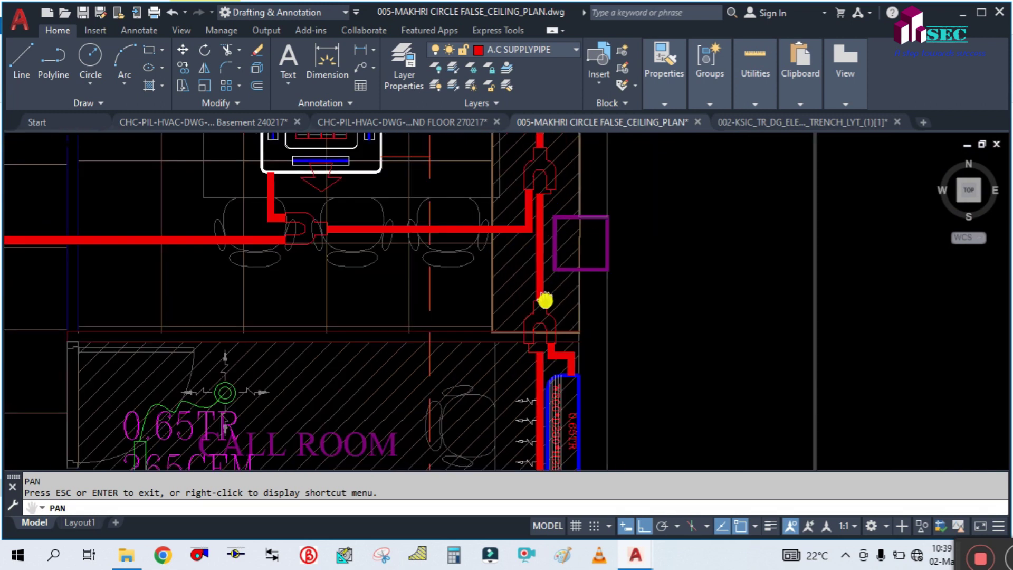
left_click_drag(553, 343, 524, 191)
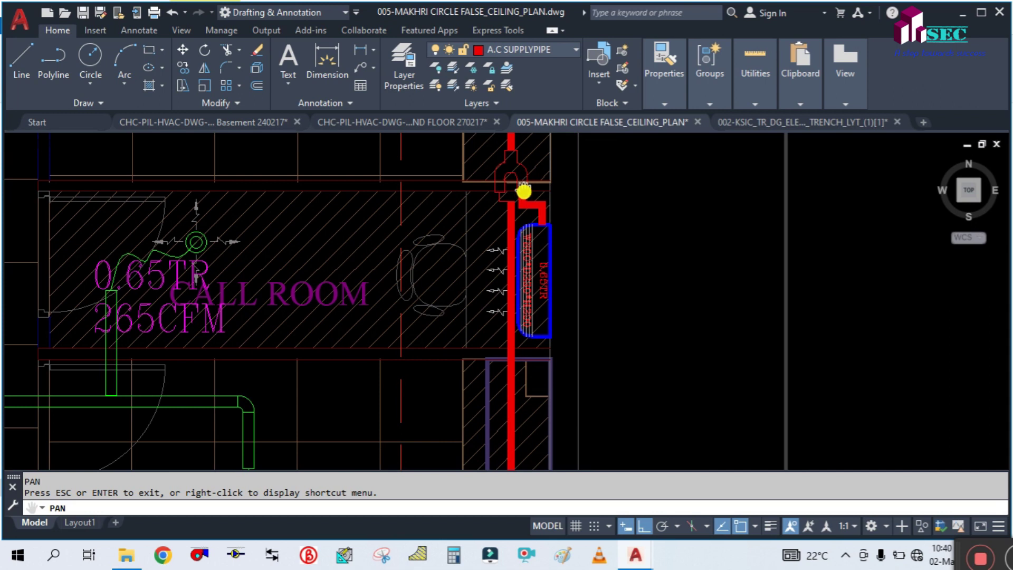
scroll(231, 338, "up", 2)
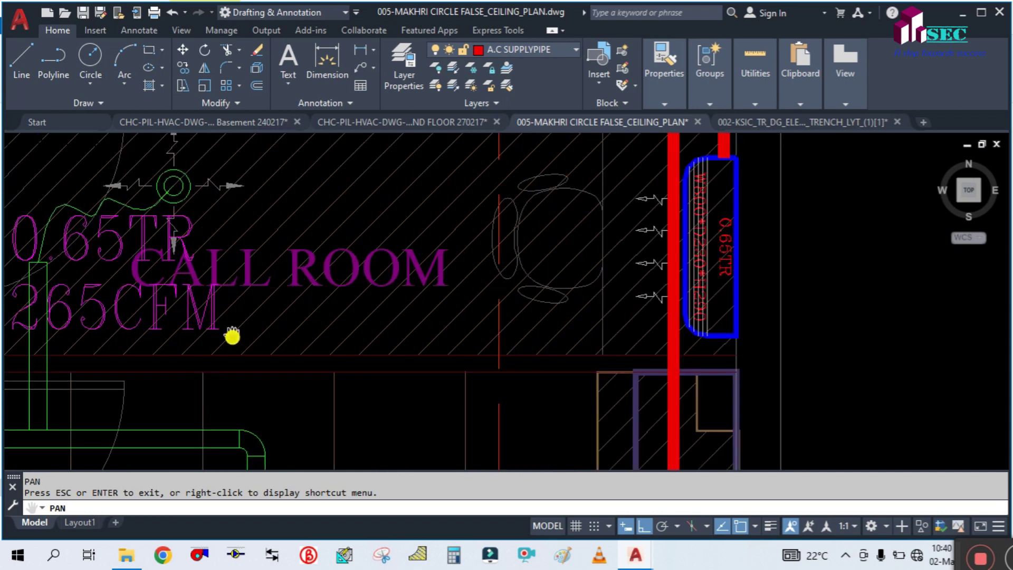
scroll(231, 338, "down", 2)
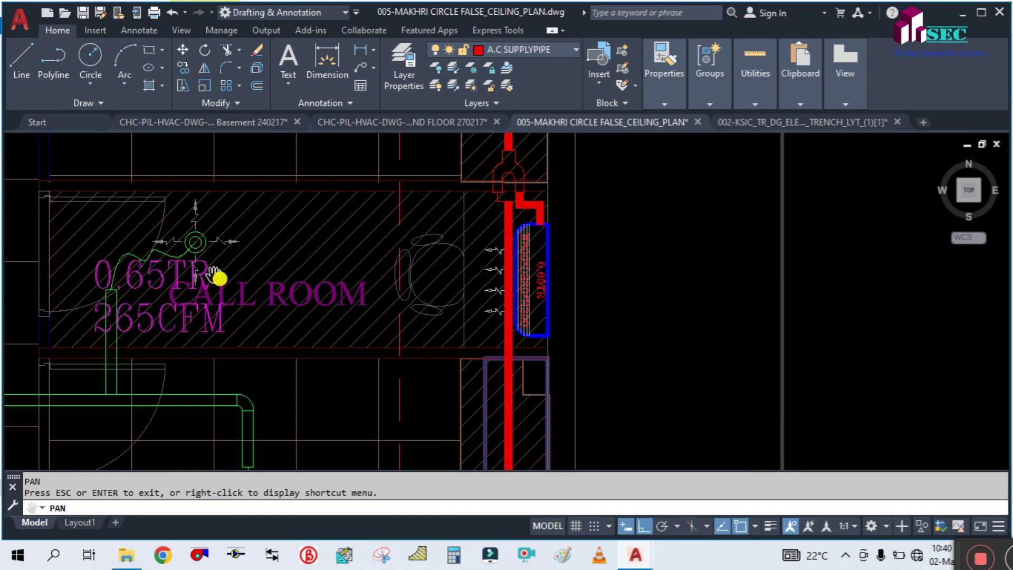
scroll(118, 289, "up", 3)
left_click_drag(207, 290, 278, 299)
scroll(241, 384, "down", 3)
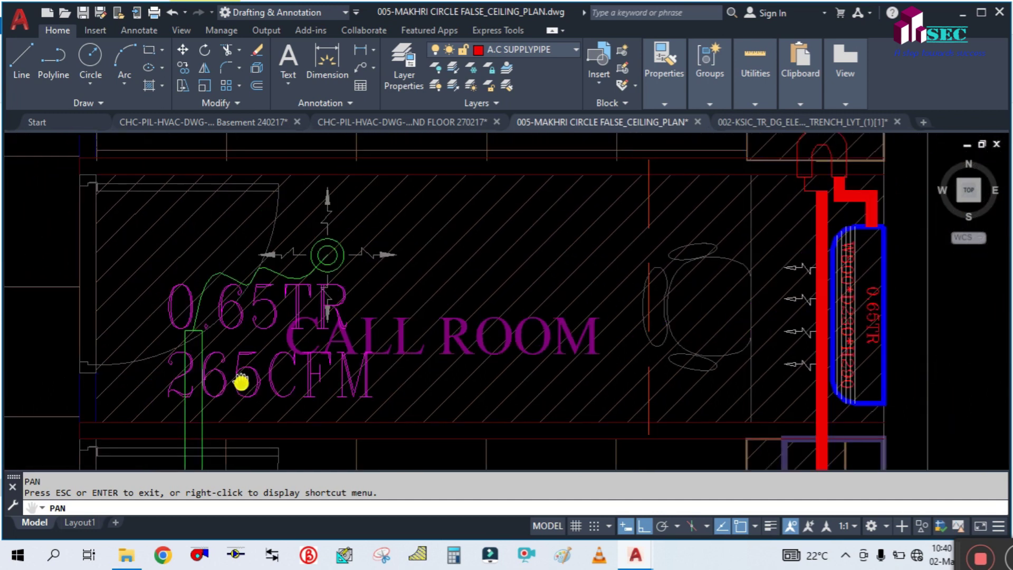
scroll(249, 378, "down", 2)
mouse_move(593, 392)
left_mouse_down()
mouse_move(558, 287)
mouse_move(572, 244)
left_mouse_up()
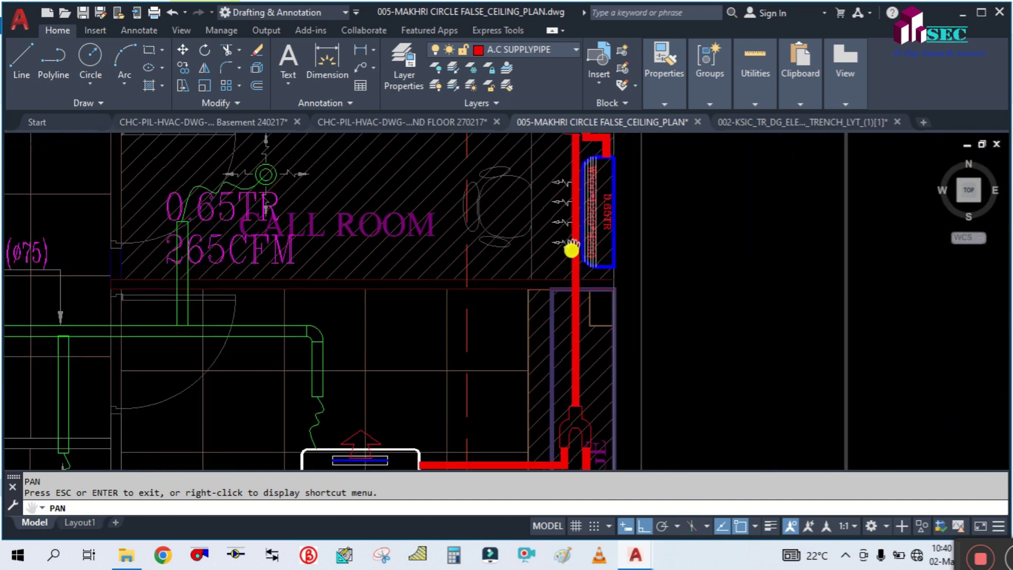
scroll(581, 237, "up", 4)
scroll(575, 239, "down", 4)
mouse_move(525, 407)
left_mouse_down()
mouse_move(508, 296)
mouse_move(518, 245)
left_mouse_up()
mouse_move(540, 208)
left_mouse_down()
mouse_move(547, 339)
mouse_move(558, 318)
left_mouse_up()
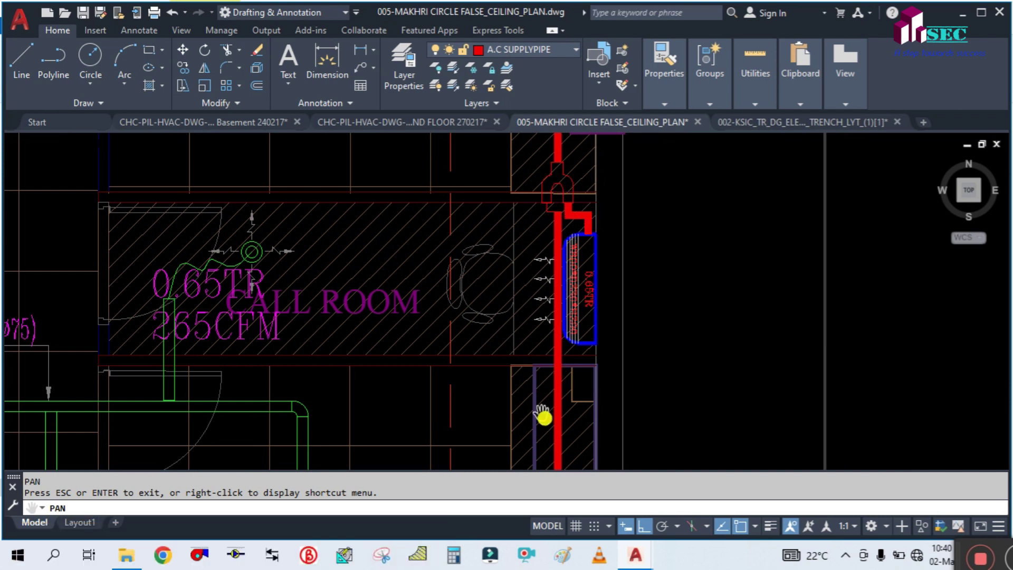
left_click_drag(545, 416, 539, 253)
- Zoom in on the VR ROOM's 1.3TR, 530CFM cassette and its red supply pipe beside the storage wall
left_click_drag(538, 372, 579, 244)
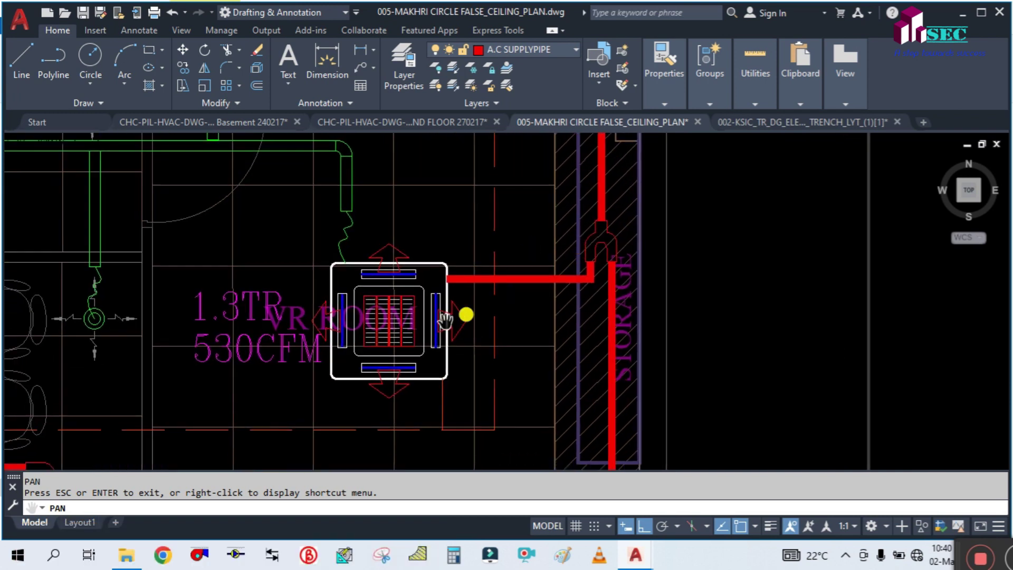
scroll(321, 380, "up", 3)
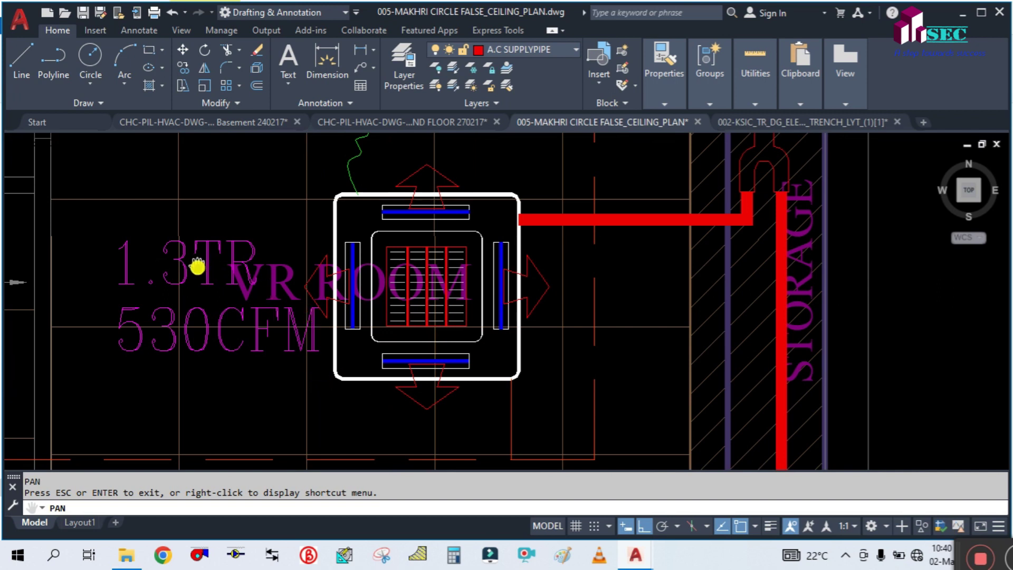
scroll(200, 279, "up", 2)
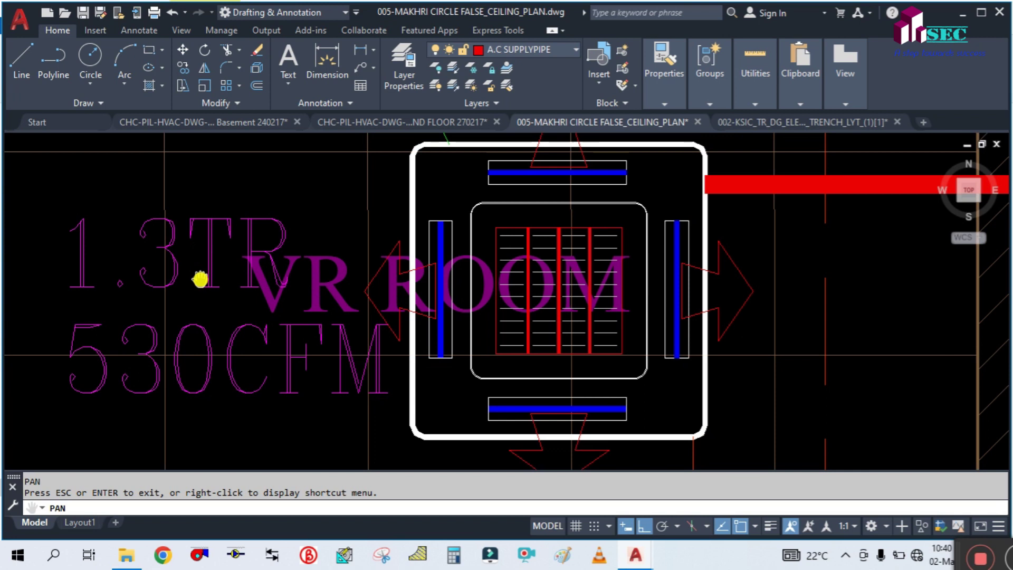
scroll(169, 364, "down", 2)
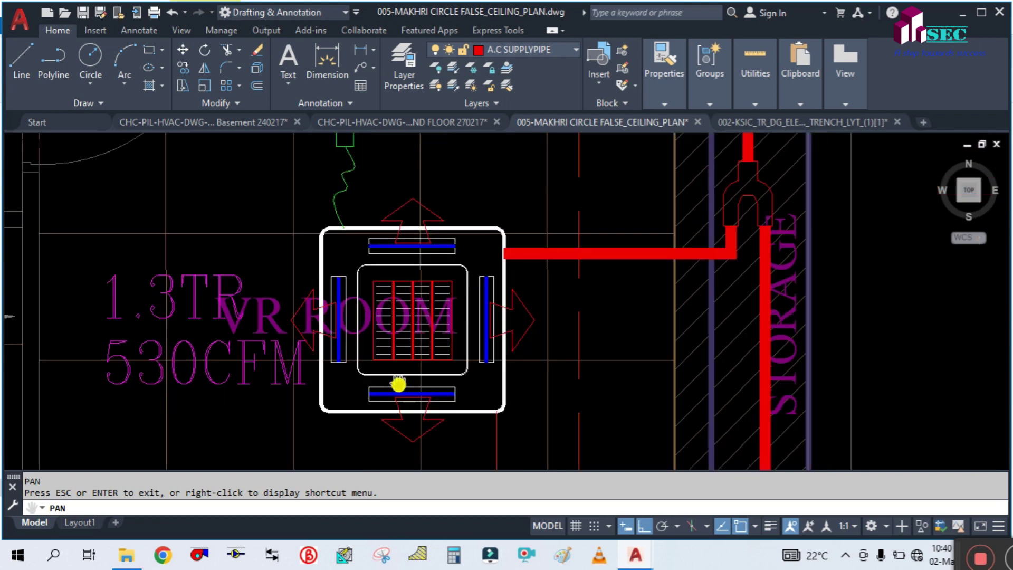
scroll(452, 278, "down", 3)
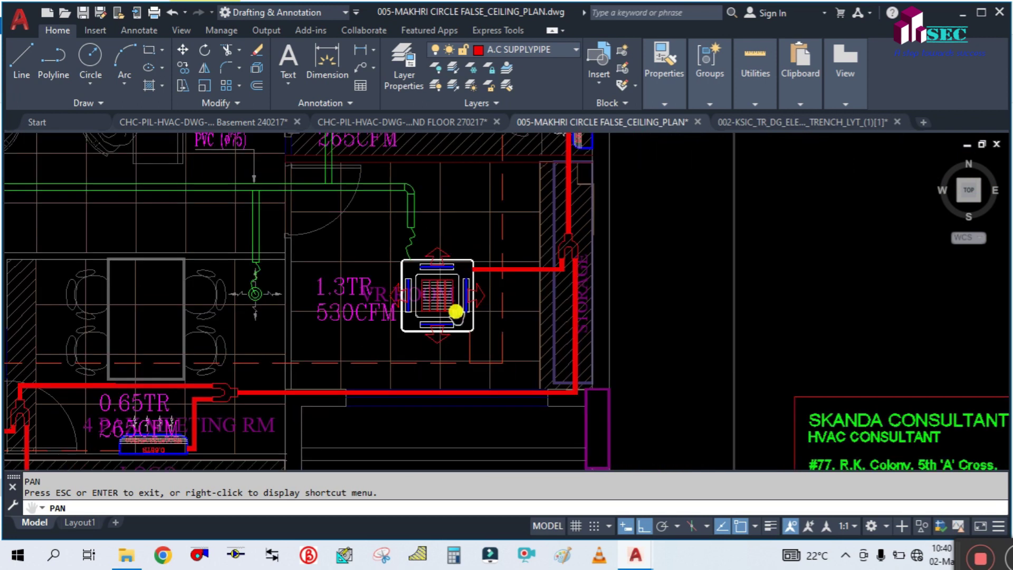
left_click_drag(517, 392, 527, 288)
scroll(555, 191, "up", 4)
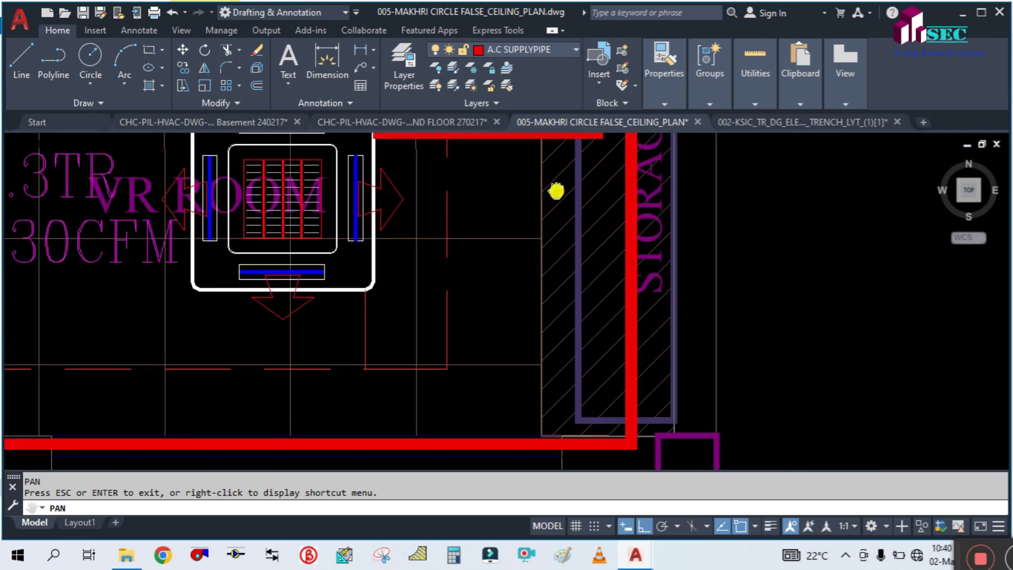
scroll(541, 204, "down", 4)
scroll(541, 205, "up", 2)
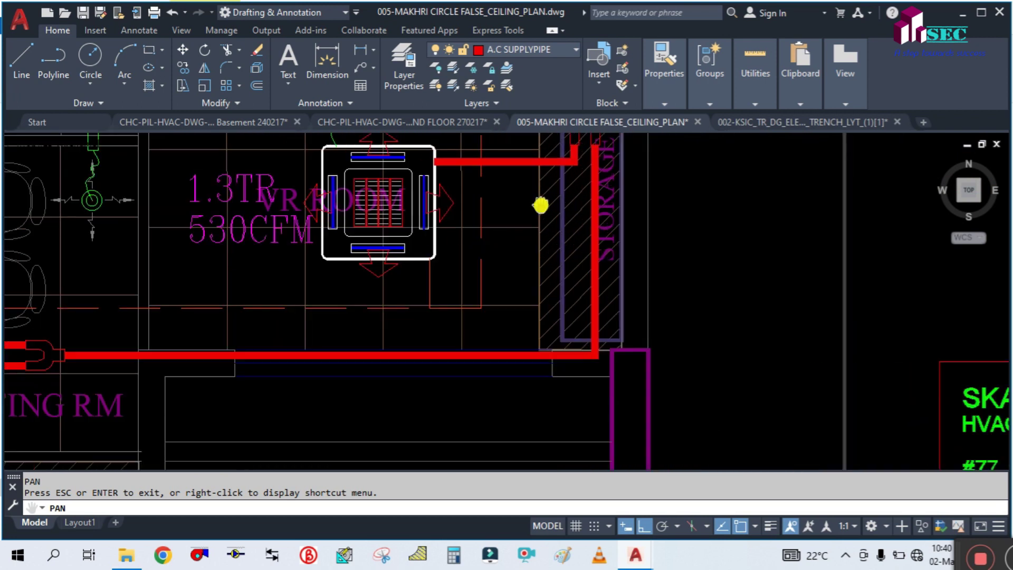
scroll(541, 205, "down", 2)
- Centre the 0.65TR, 265CFM meeting room unit and show the room's table and chairs
scroll(232, 314, "up", 5)
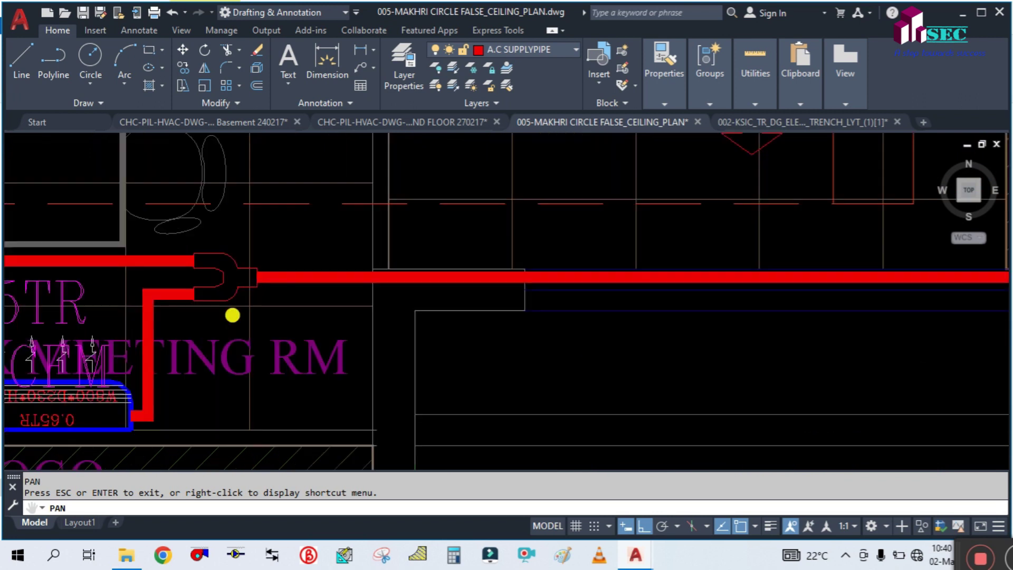
scroll(338, 257, "down", 2)
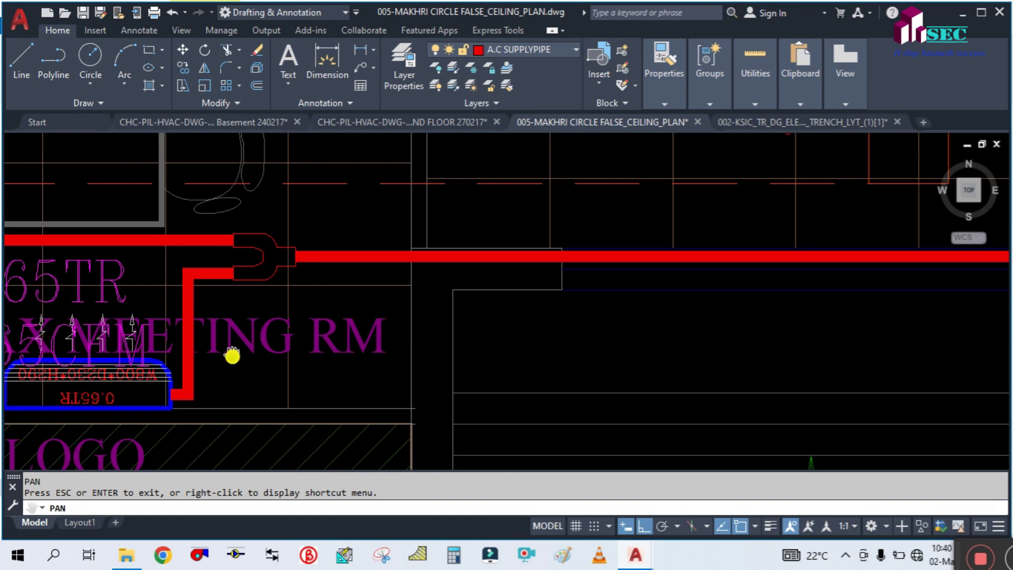
scroll(346, 314, "down", 2)
scroll(337, 314, "up", 3)
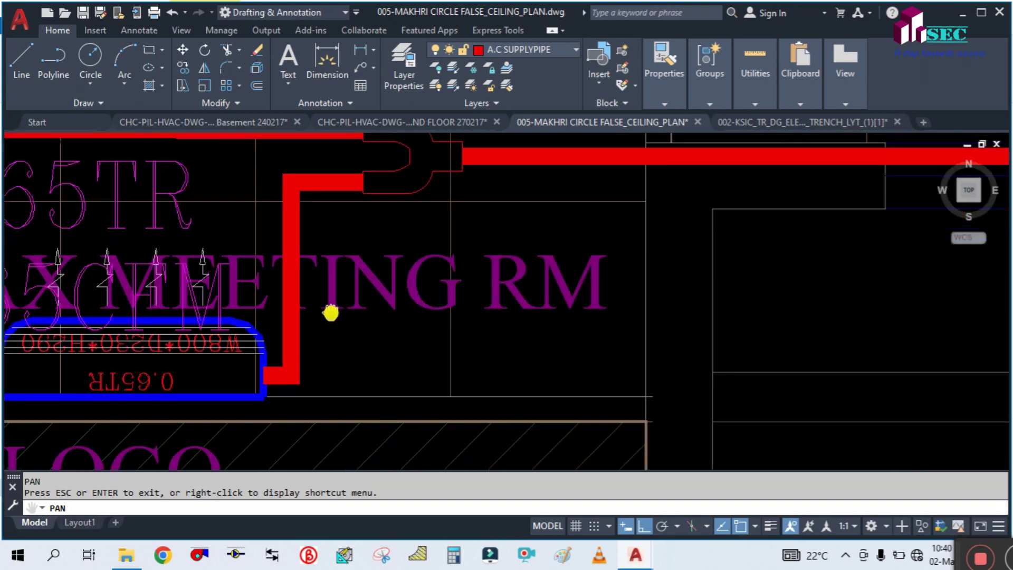
left_click_drag(235, 325, 334, 317)
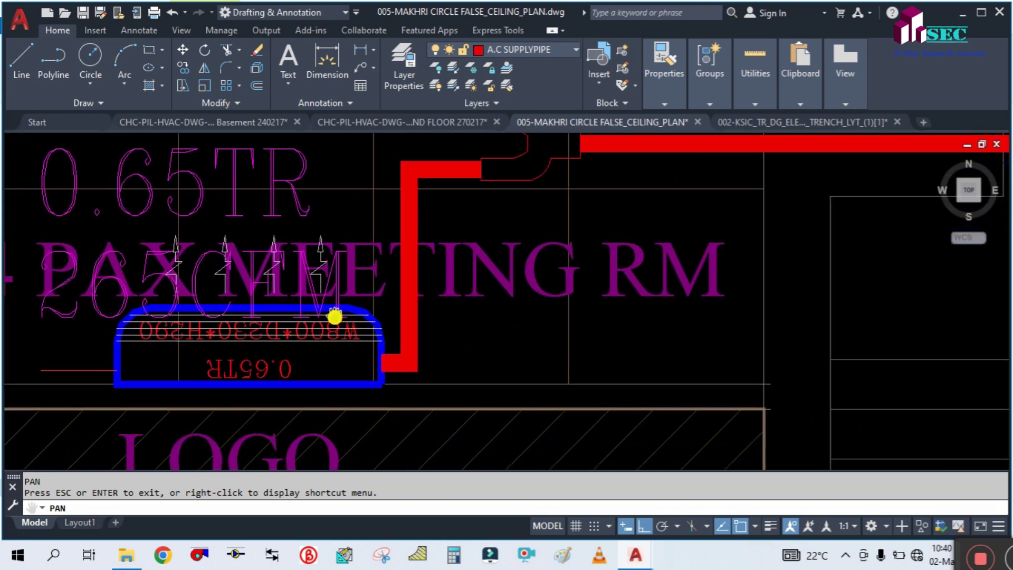
scroll(369, 312, "down", 2)
left_click_drag(158, 310, 276, 389)
- Zoom and recentre to frame the whole 4 PAX meeting room with the LOGO area below
scroll(283, 368, "down", 4)
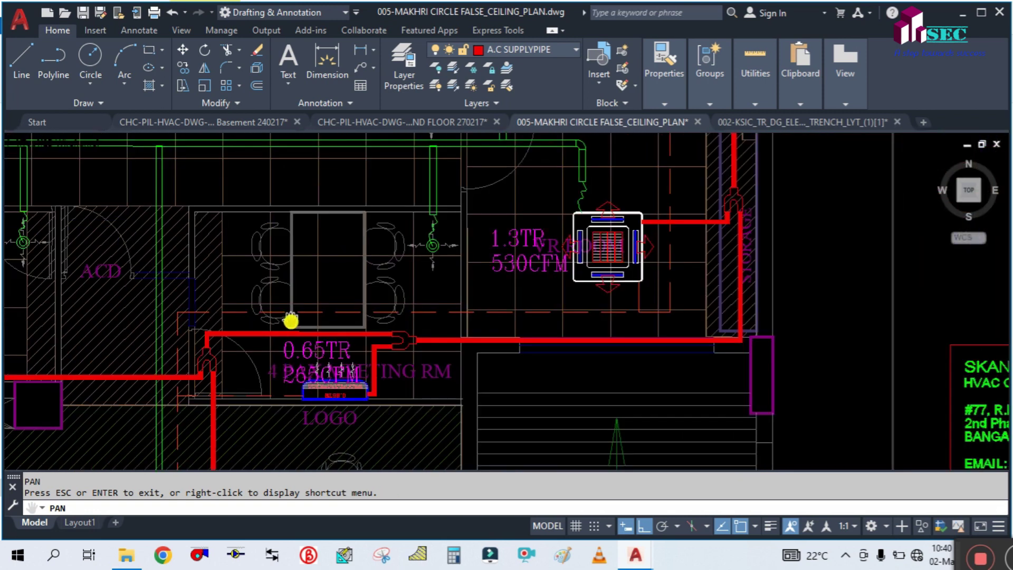
scroll(302, 430, "up", 2)
scroll(301, 422, "up", 2)
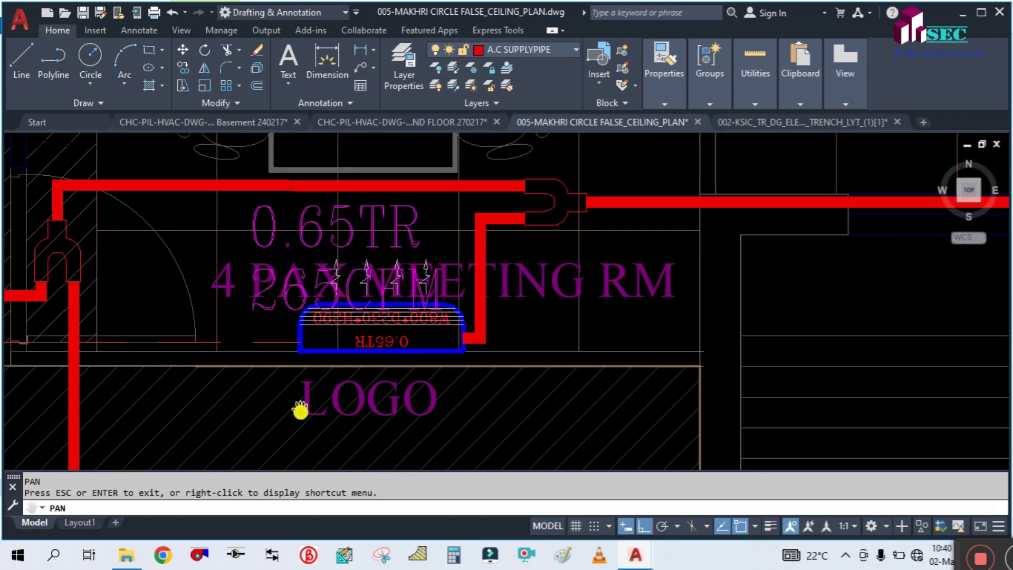
scroll(344, 363, "up", 4)
scroll(347, 295, "down", 4)
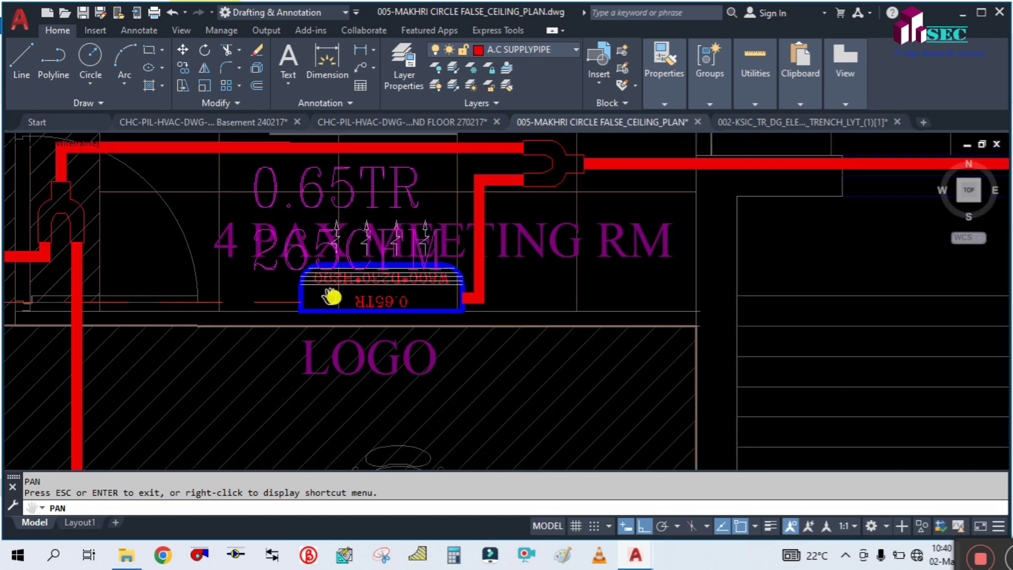
left_click_drag(287, 276, 303, 294)
scroll(324, 258, "down", 4)
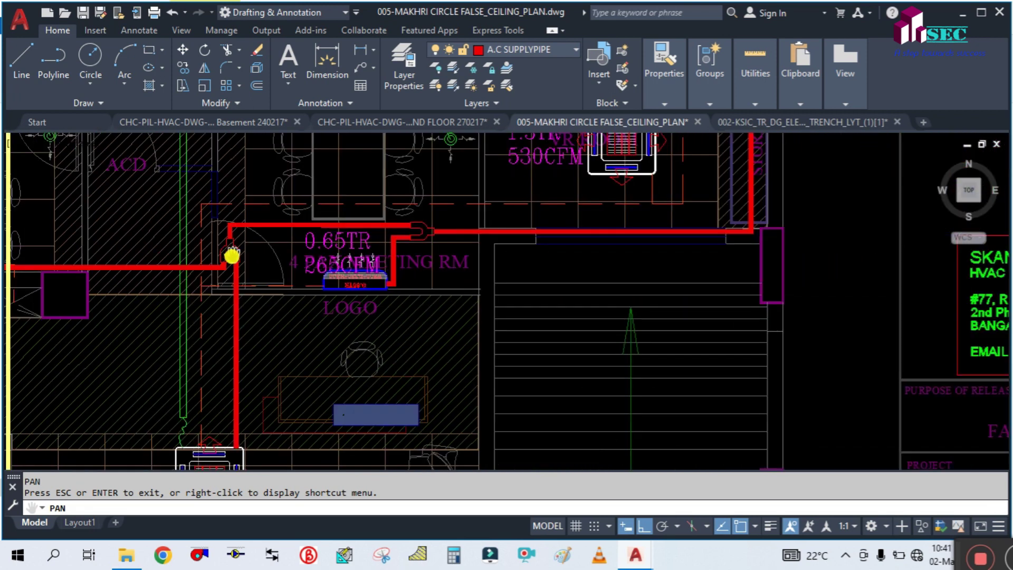
- Pan down to the cassette below the meeting room and centre the 2TR, 671CFM unit near RECEPTION
left_click_drag(239, 307, 353, 226)
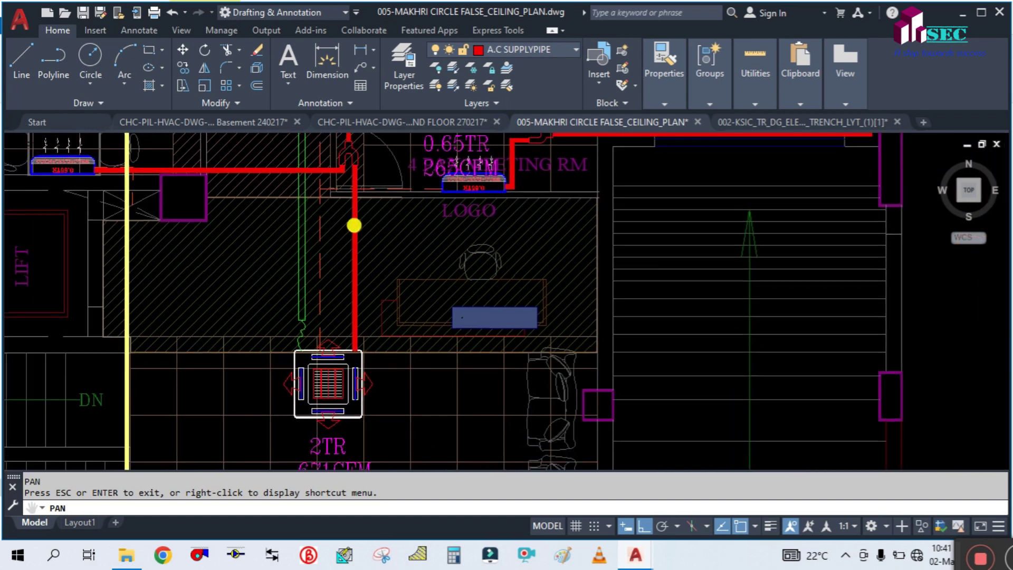
scroll(353, 226, "down", 2)
scroll(340, 425, "up", 4)
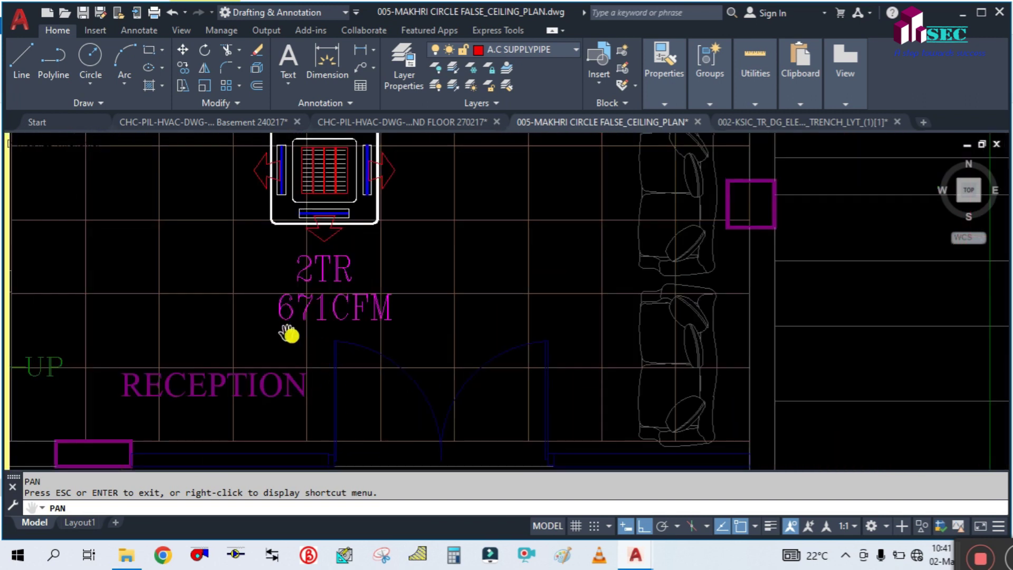
scroll(280, 385, "down", 2)
left_click_drag(269, 255, 301, 339)
scroll(317, 336, "up", 2)
scroll(317, 326, "down", 2)
- Pan toward the lift and LOGO area, framing the other 4 PAX meeting room unit
left_click_drag(241, 289, 289, 385)
scroll(289, 384, "up", 1)
left_click_drag(232, 329, 255, 355)
scroll(216, 275, "up", 4)
left_click_drag(143, 275, 296, 373)
scroll(297, 373, "down", 2)
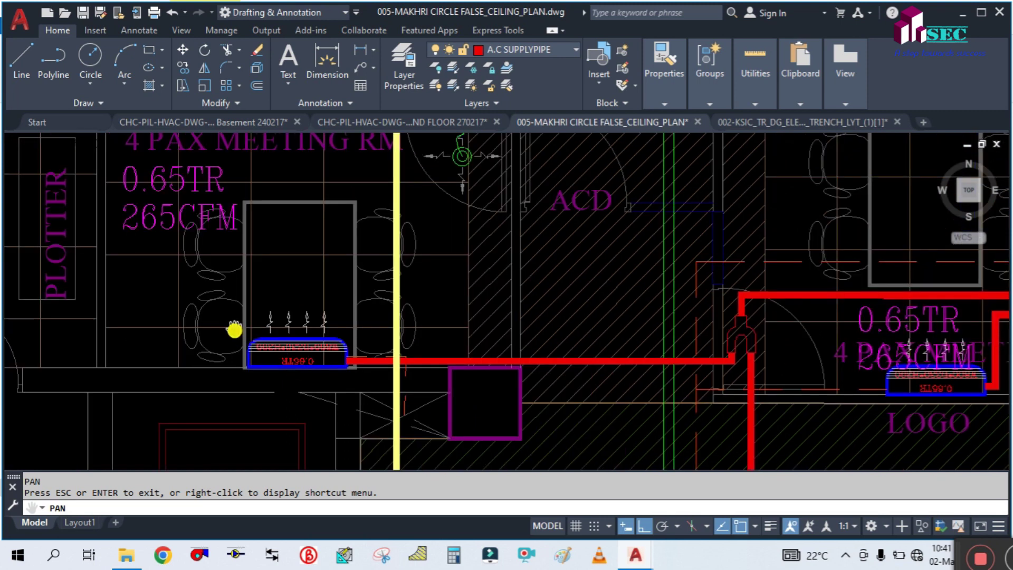
mouse_move(229, 283)
left_mouse_down()
mouse_move(232, 391)
mouse_move(233, 335)
left_mouse_up()
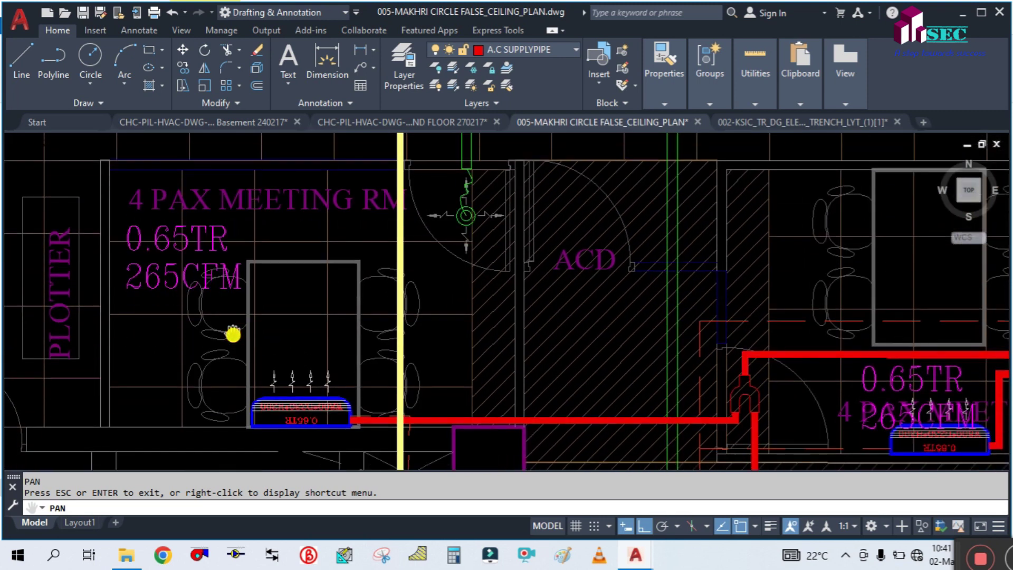
scroll(282, 438, "up", 2)
scroll(280, 420, "down", 2)
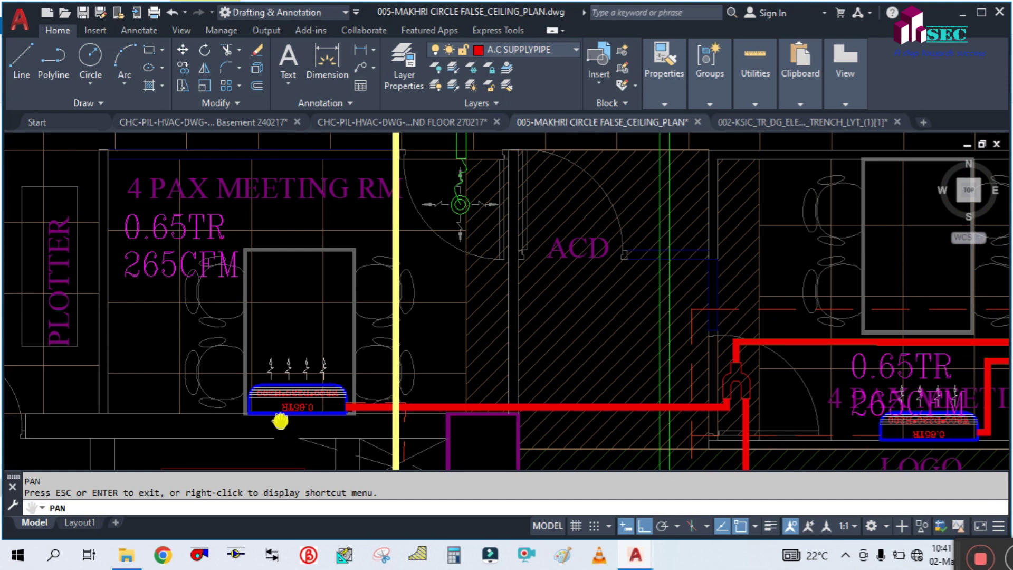
- Pan across the lift area and upper 1.3TR cassette to the plan title and title block
mouse_move(507, 357)
left_mouse_down()
mouse_move(454, 341)
mouse_move(459, 235)
left_mouse_up()
scroll(458, 238, "down", 2)
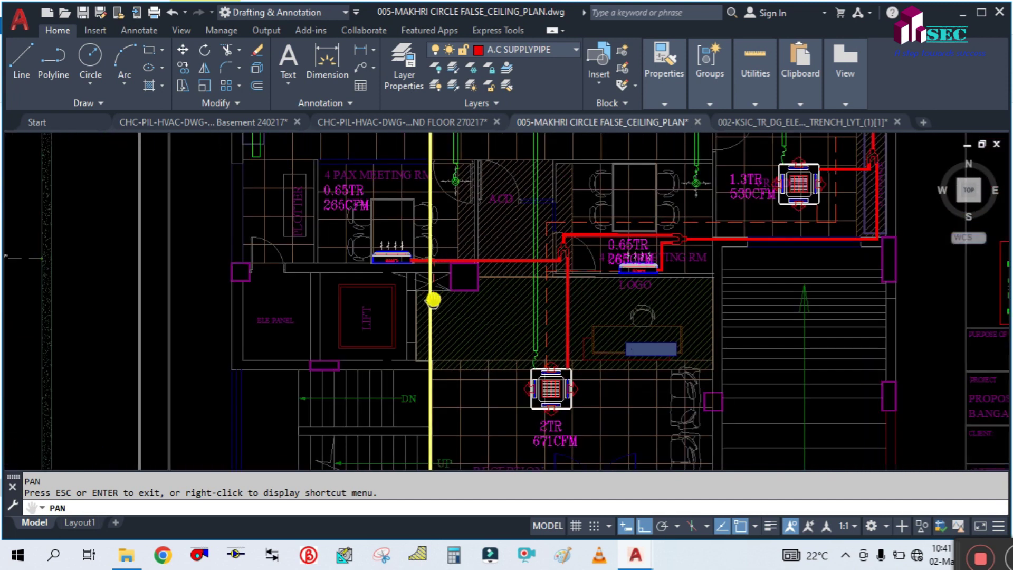
left_click_drag(470, 403, 380, 334)
left_click_drag(575, 201, 487, 318)
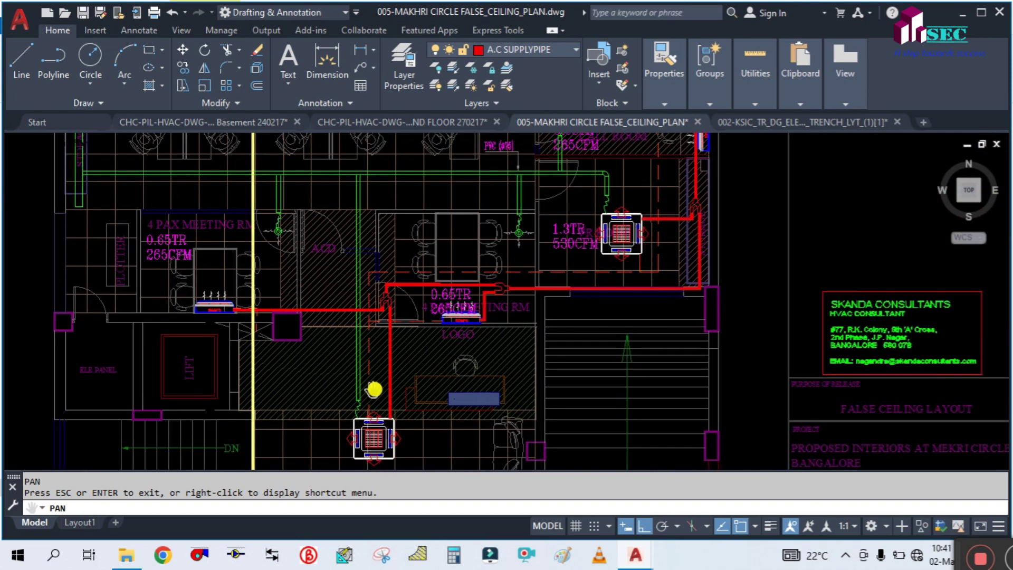
left_click_drag(583, 261, 496, 351)
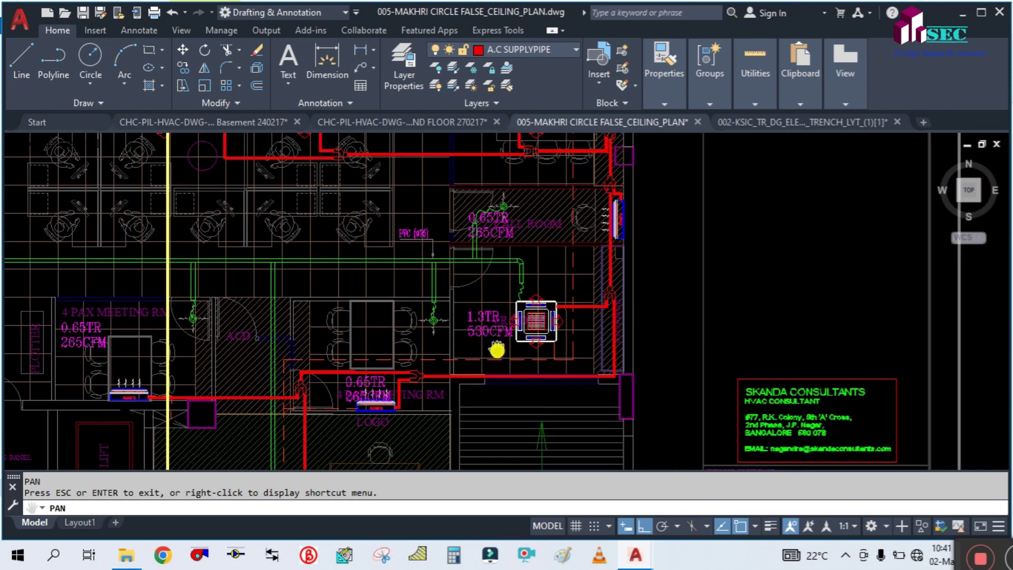
mouse_move(482, 385)
left_mouse_down()
mouse_move(403, 135)
mouse_move(402, 32)
left_mouse_up()
mouse_move(404, 343)
left_mouse_down()
mouse_move(450, 172)
mouse_move(421, 288)
mouse_move(447, 346)
left_mouse_up()
scroll(449, 173, "down", 3)
scroll(292, 233, "up", 5)
- Move to the storage room and 41-workstation area with its printer and 2.6TR, 742CFM cassette
left_click_drag(290, 264, 306, 411)
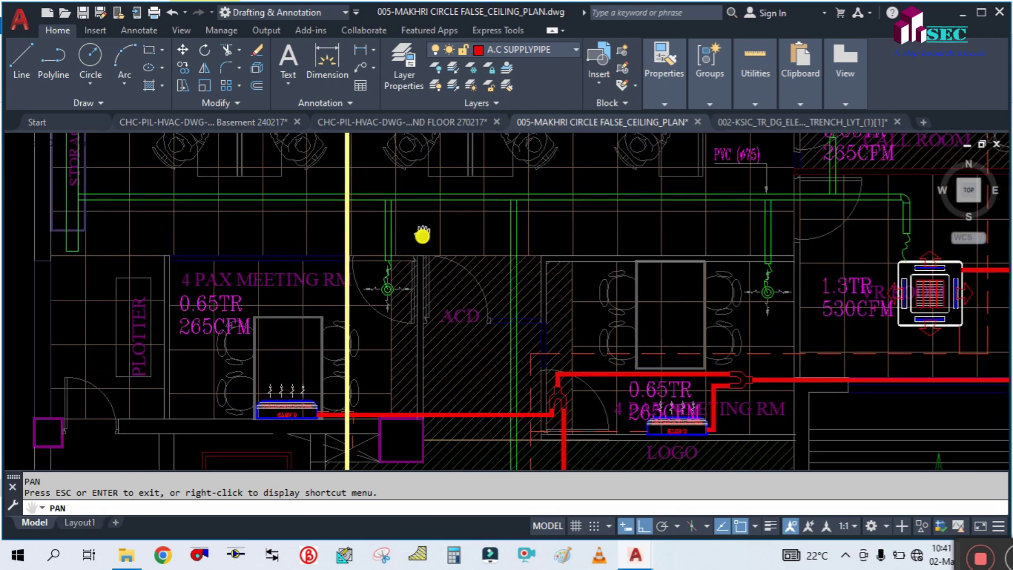
left_click_drag(113, 211, 219, 426)
scroll(147, 351, "up", 3)
left_click_drag(199, 222, 227, 350)
left_click_drag(199, 246, 212, 396)
left_click_drag(176, 206, 181, 396)
mouse_move(180, 255)
left_mouse_down()
mouse_move(185, 319)
mouse_move(221, 406)
left_mouse_up()
- Centre the two workstation cassettes near the printer corner and show their capacity labels
left_click_drag(199, 228, 206, 413)
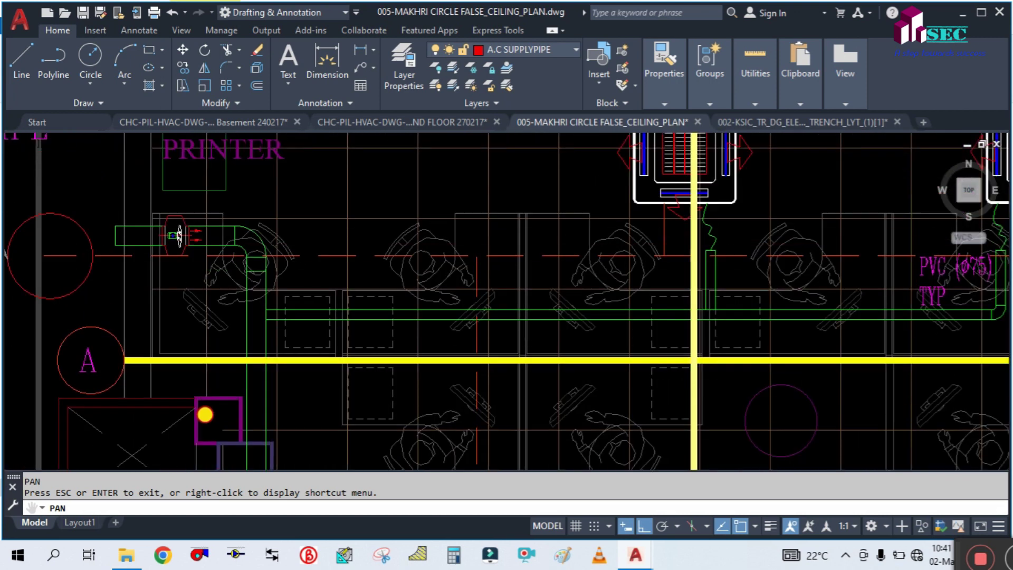
scroll(181, 270, "up", 2)
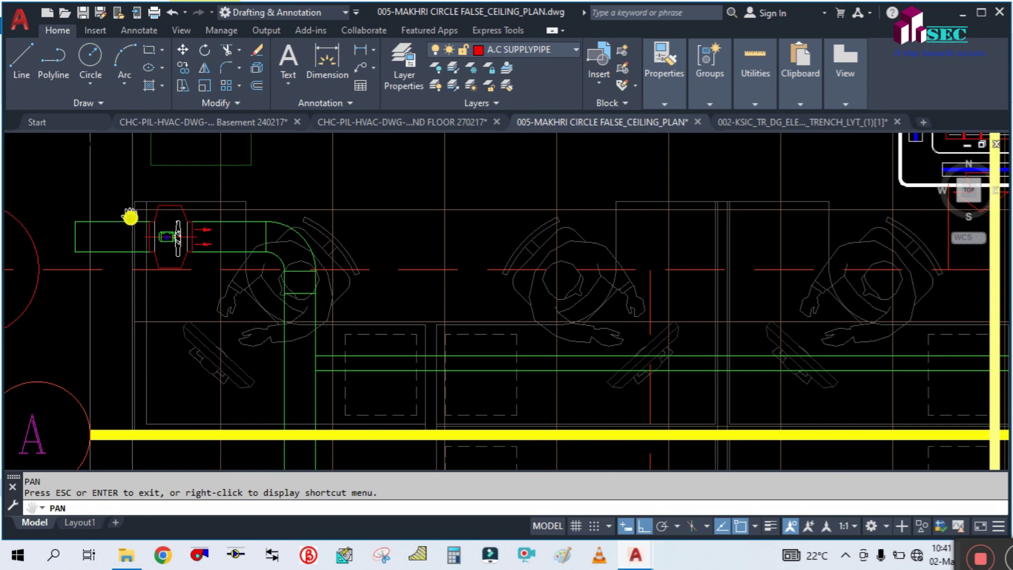
scroll(170, 237, "down", 2)
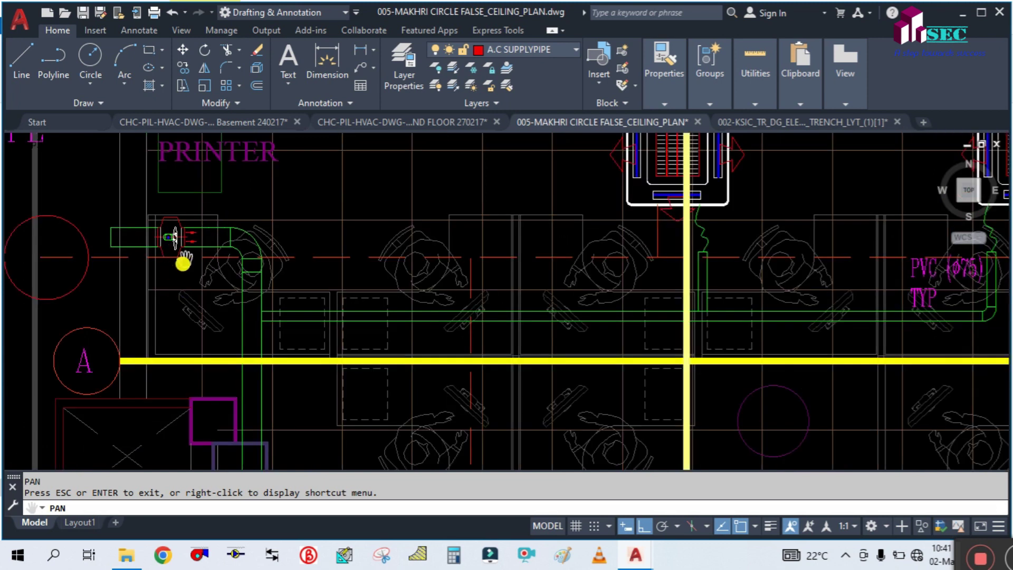
scroll(264, 207, "down", 2)
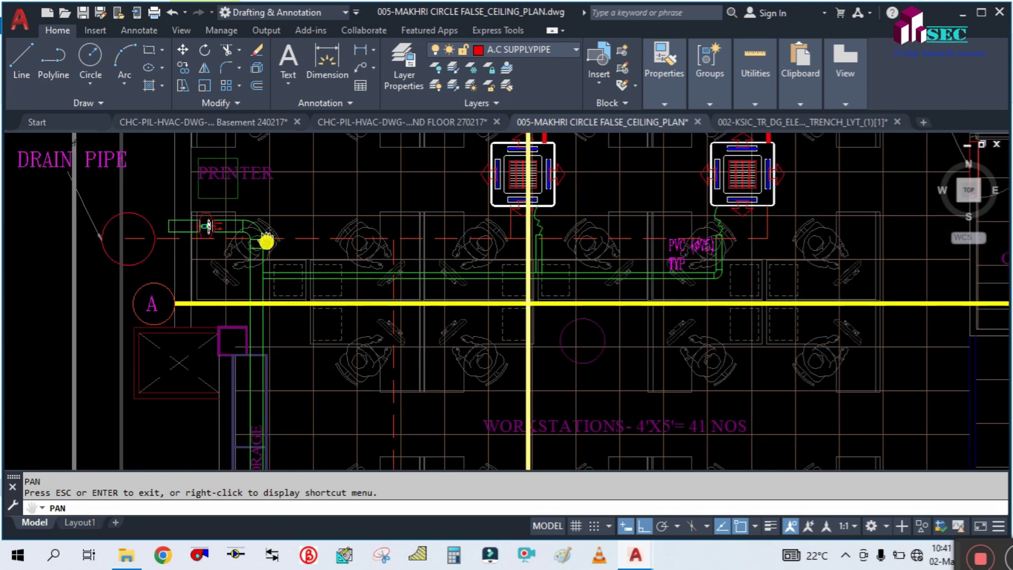
mouse_move(566, 238)
left_mouse_down()
mouse_move(554, 271)
mouse_move(507, 309)
left_mouse_up()
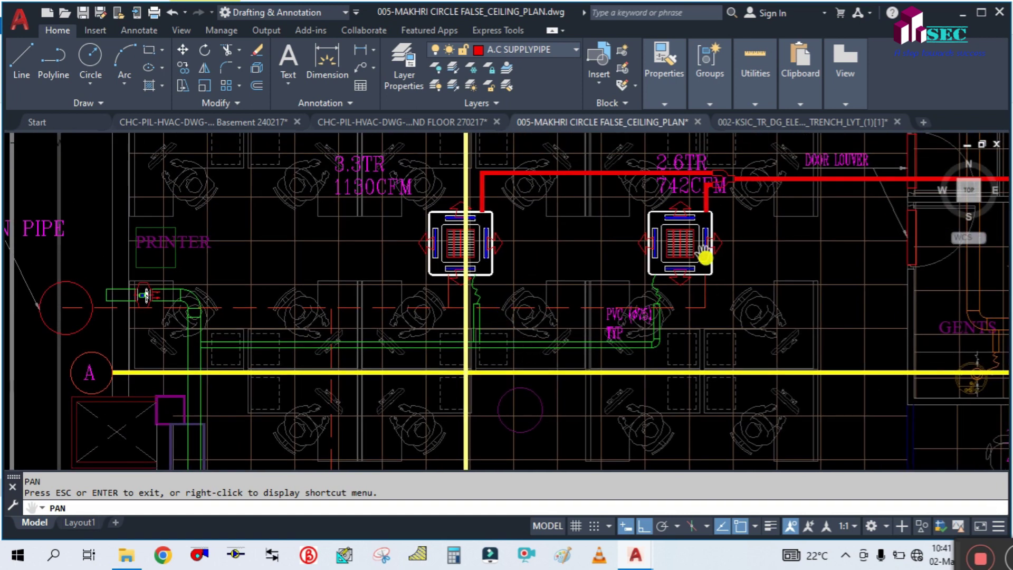
scroll(580, 333, "up", 2)
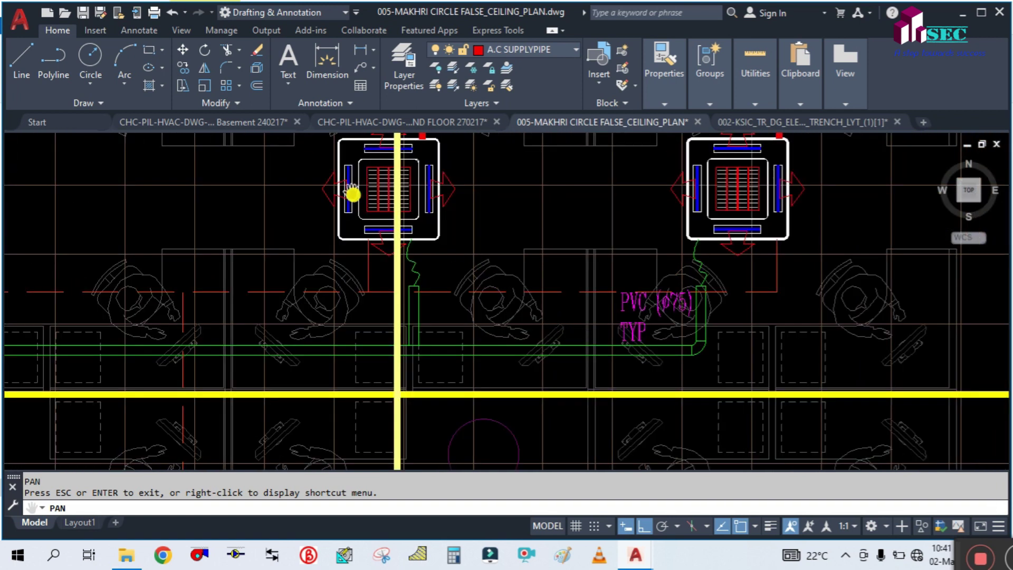
mouse_move(385, 228)
left_mouse_down()
mouse_move(435, 278)
mouse_move(374, 298)
left_mouse_up()
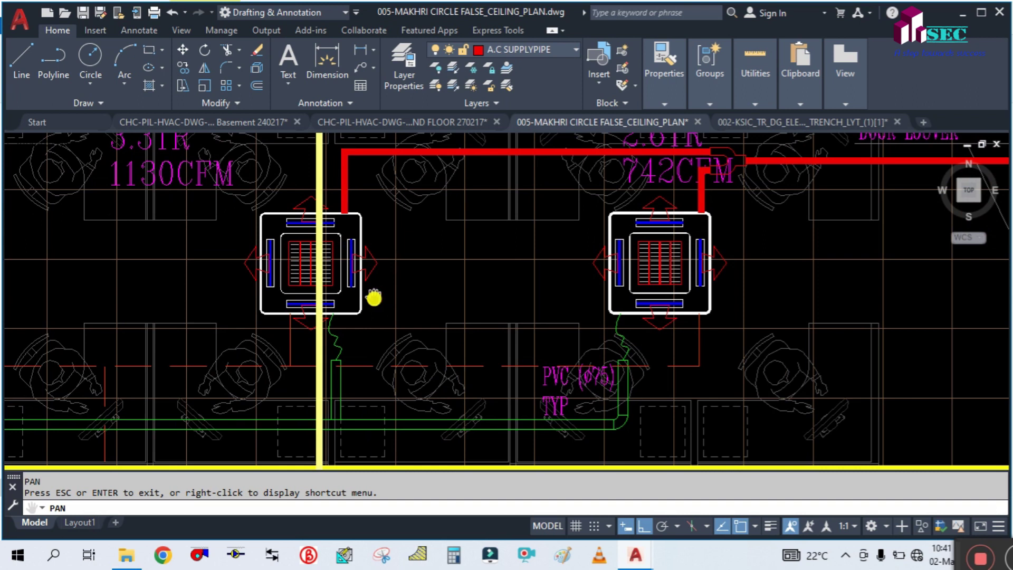
- Follow the green PVC drain line to the right, zooming in and out along its route
left_click_drag(341, 393, 354, 346)
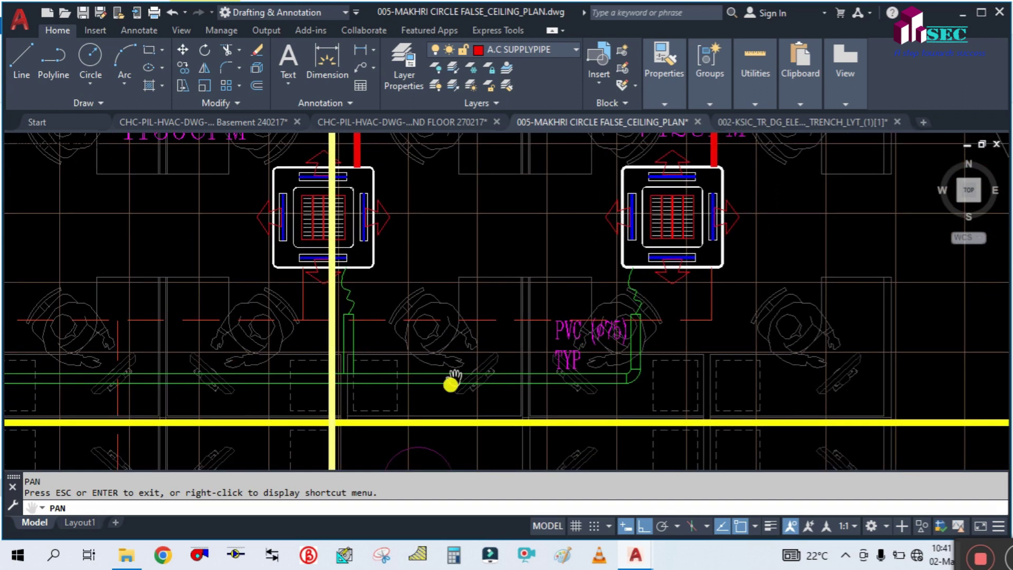
mouse_move(668, 293)
left_mouse_down()
mouse_move(645, 318)
mouse_move(592, 325)
left_mouse_up()
scroll(563, 342, "up", 2)
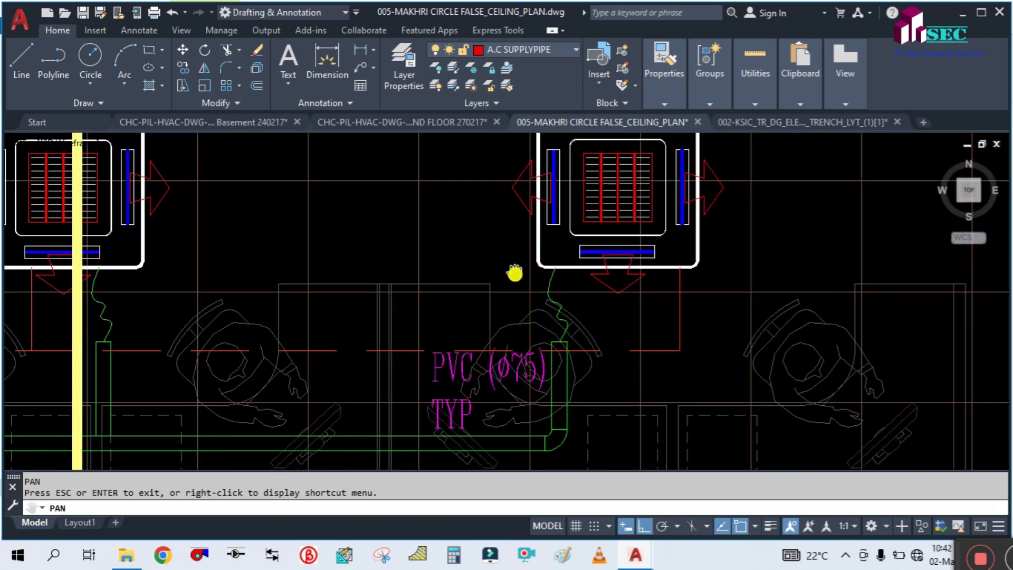
scroll(514, 273, "down", 4)
scroll(514, 273, "down", 2)
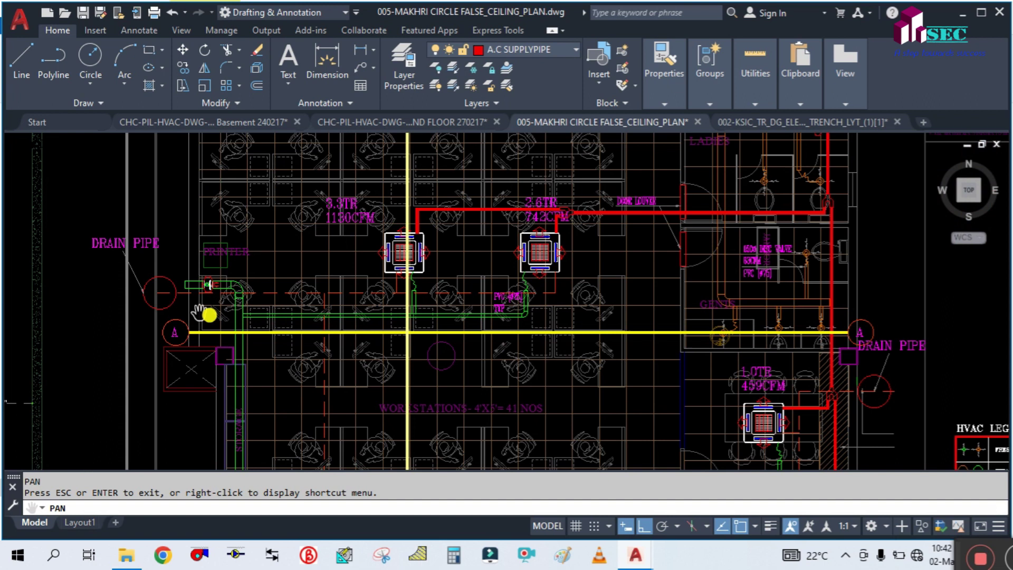
scroll(348, 314, "up", 4)
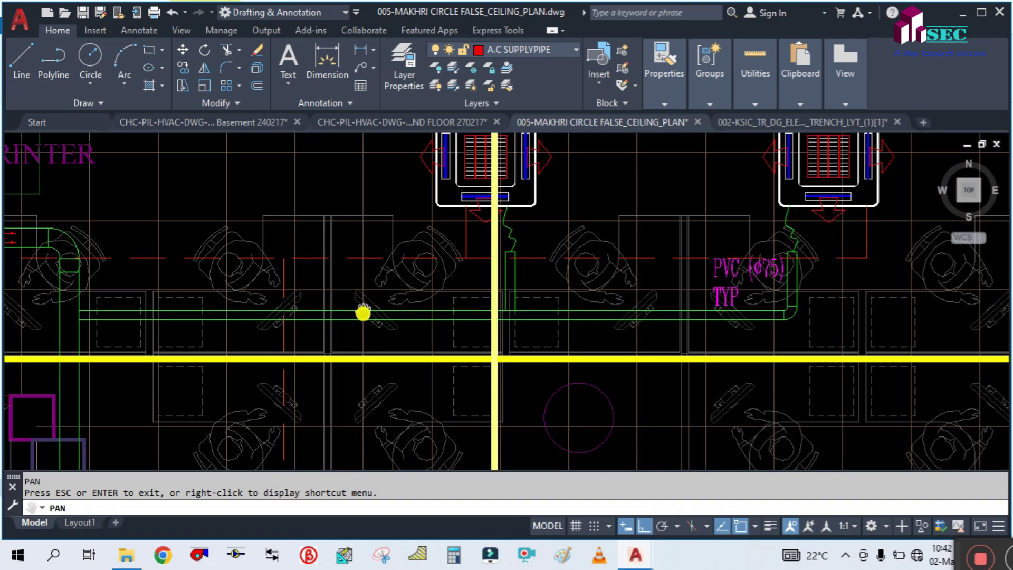
scroll(456, 308, "down", 2)
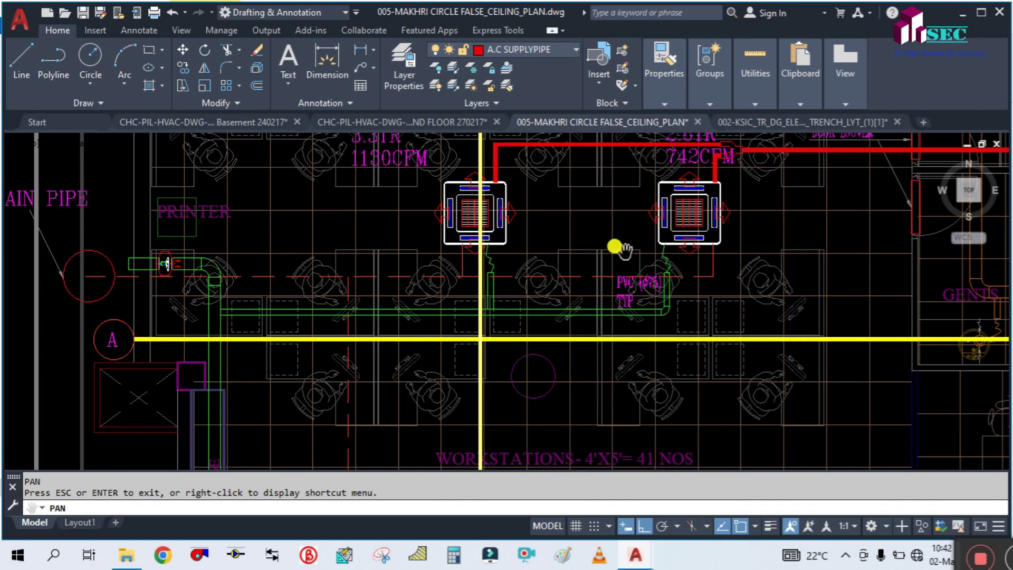
scroll(694, 300, "up", 2)
scroll(654, 261, "down", 2)
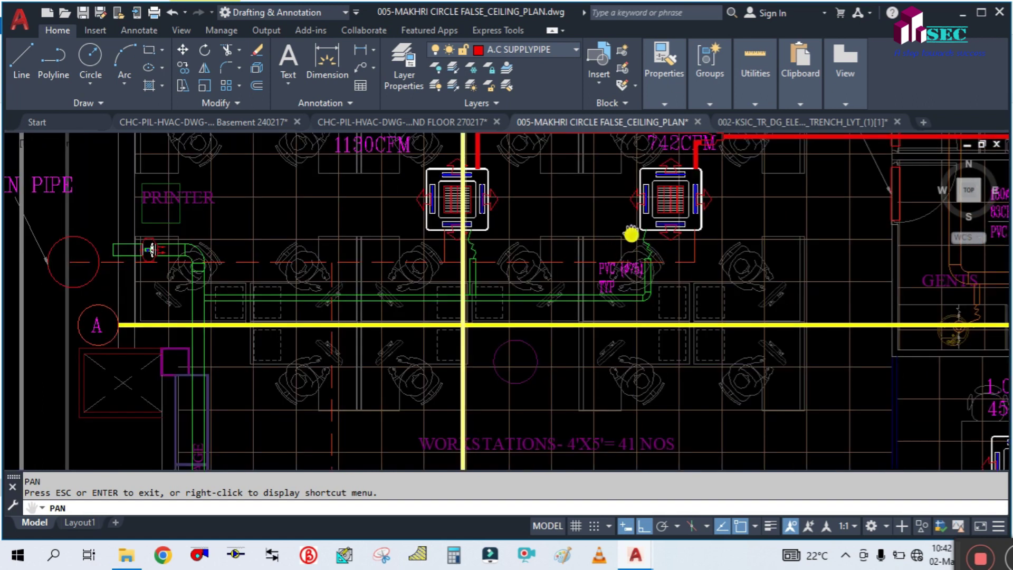
- Shift the view down to show the area below the workstations and its red supply piping
left_click_drag(543, 335, 488, 352)
scroll(485, 343, "up", 2)
left_click_drag(714, 252, 707, 276)
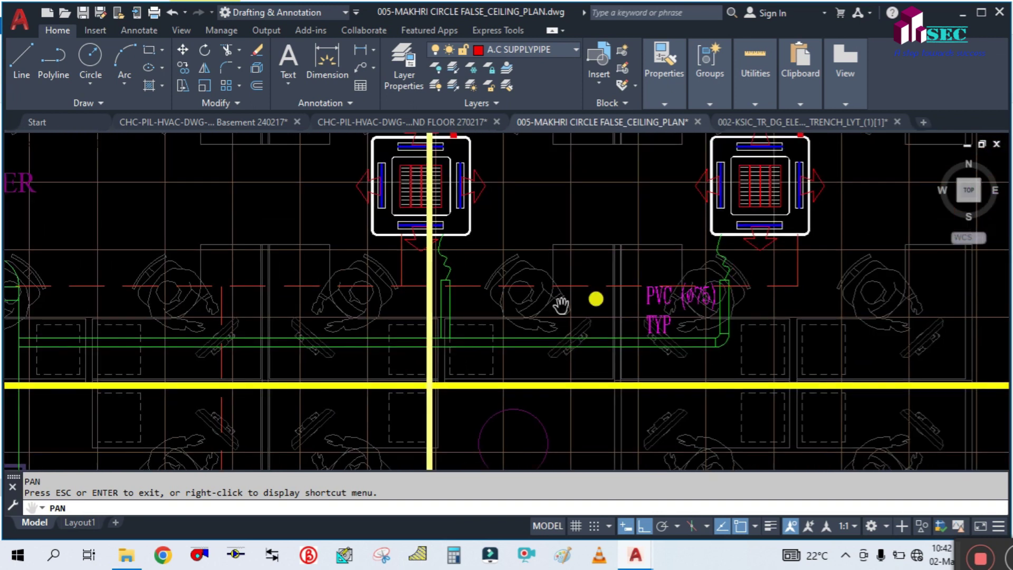
scroll(719, 208, "down", 2)
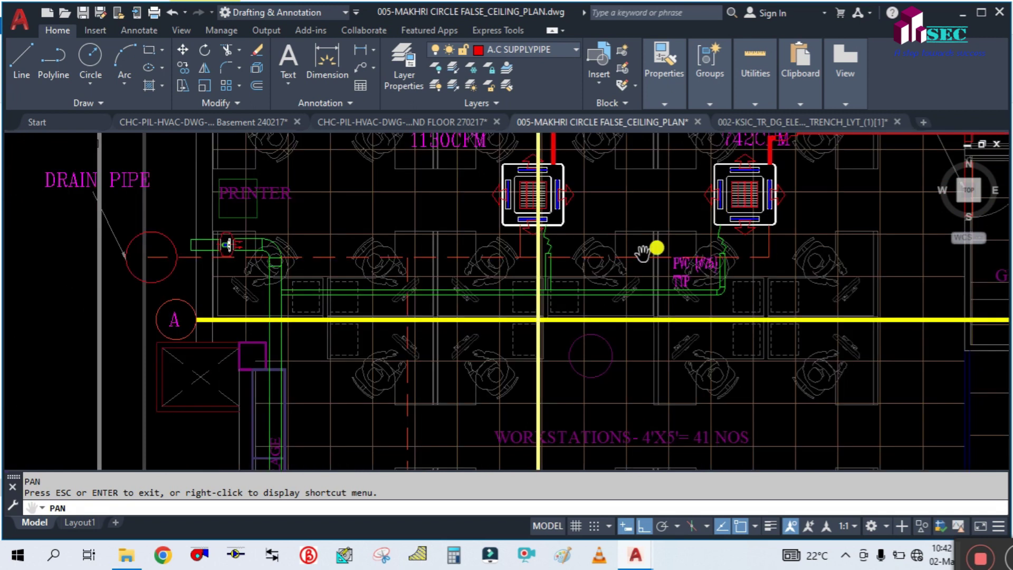
left_click_drag(392, 409, 351, 321)
- Navigate across the workstation units to the 6 PAX meeting rooms and the cassette above them
left_click_drag(337, 393, 335, 321)
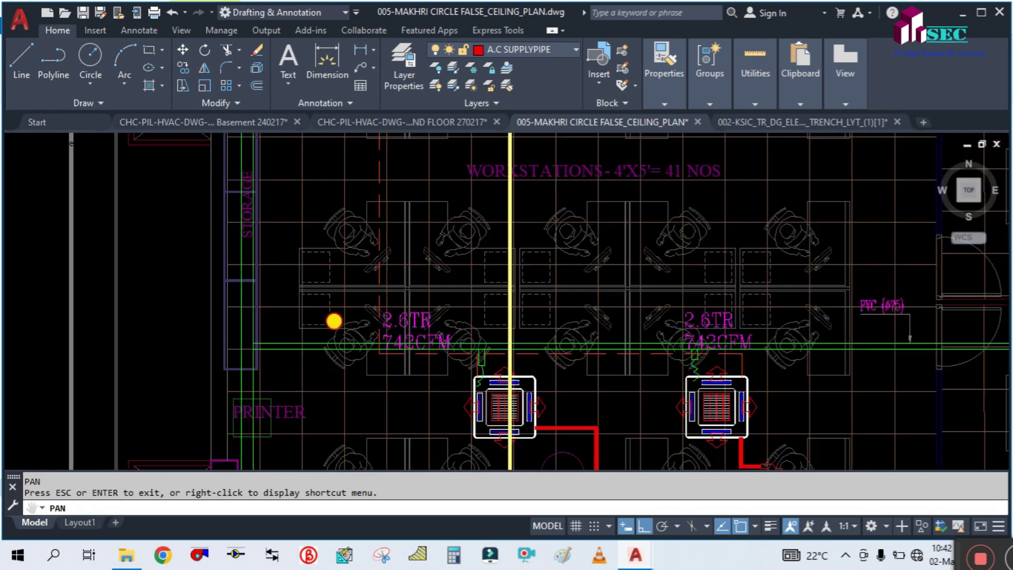
left_click_drag(307, 392, 140, 296)
scroll(140, 296, "up", 2)
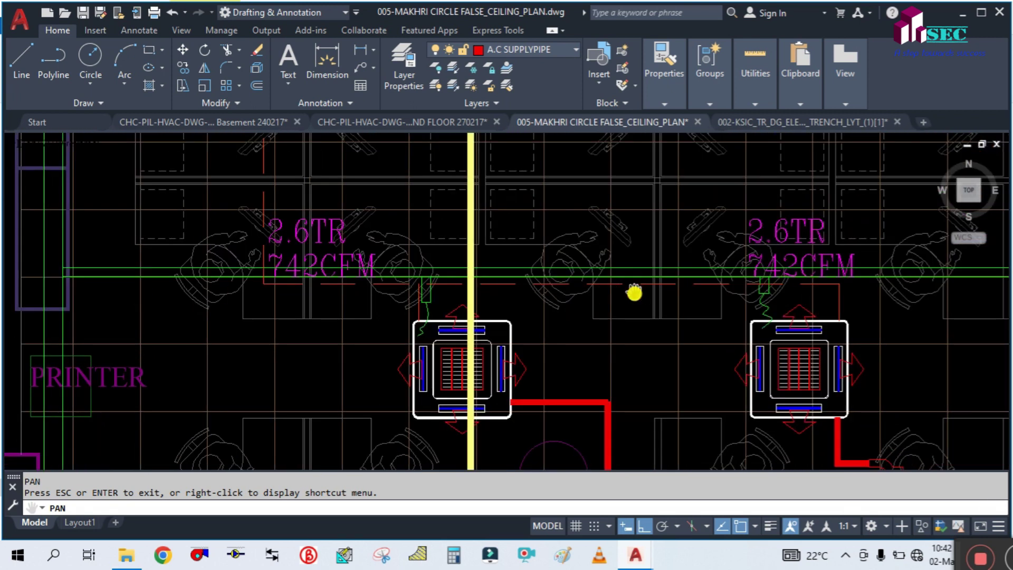
left_click_drag(604, 290, 333, 313)
left_click_drag(728, 290, 301, 304)
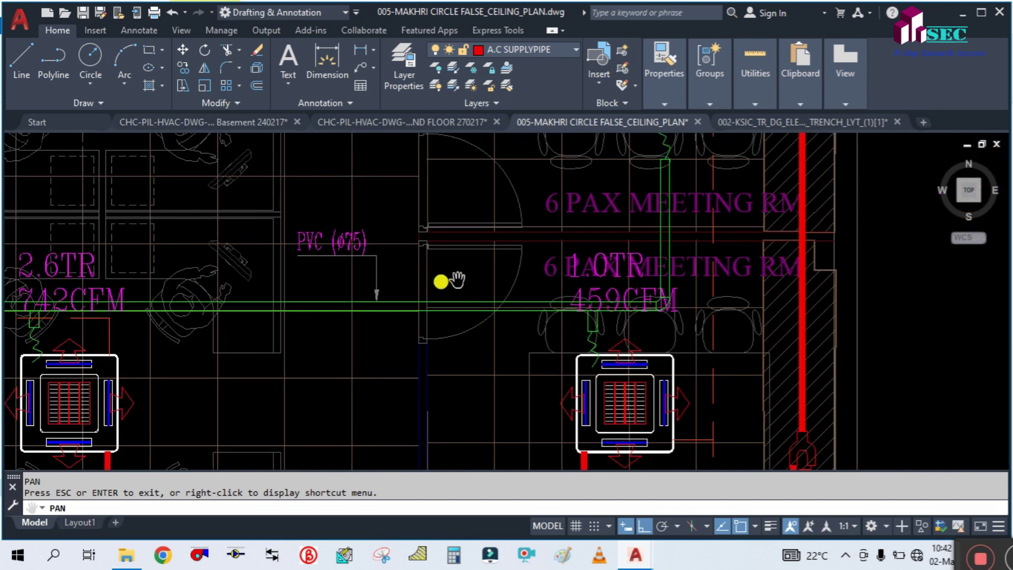
left_click_drag(678, 202, 652, 325)
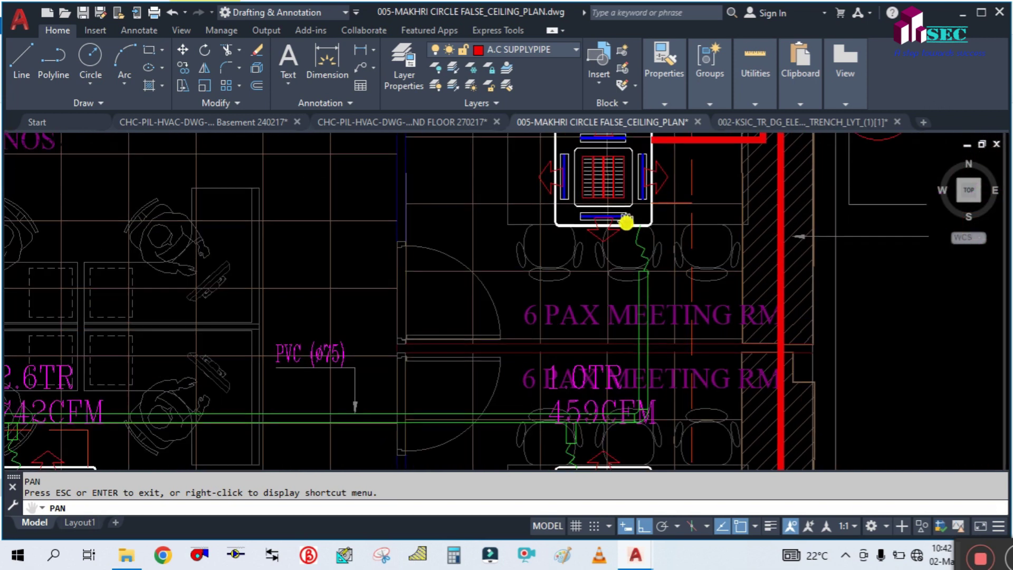
scroll(625, 223, "down", 4)
scroll(700, 208, "up", 2)
scroll(701, 207, "down", 2)
- Move on to the 4 PAX meeting room and the ACD room with its red duct
left_click_drag(247, 365, 366, 226)
left_click_drag(318, 345, 318, 312)
scroll(290, 331, "up", 4)
left_click_drag(564, 363, 336, 270)
scroll(332, 274, "down", 2)
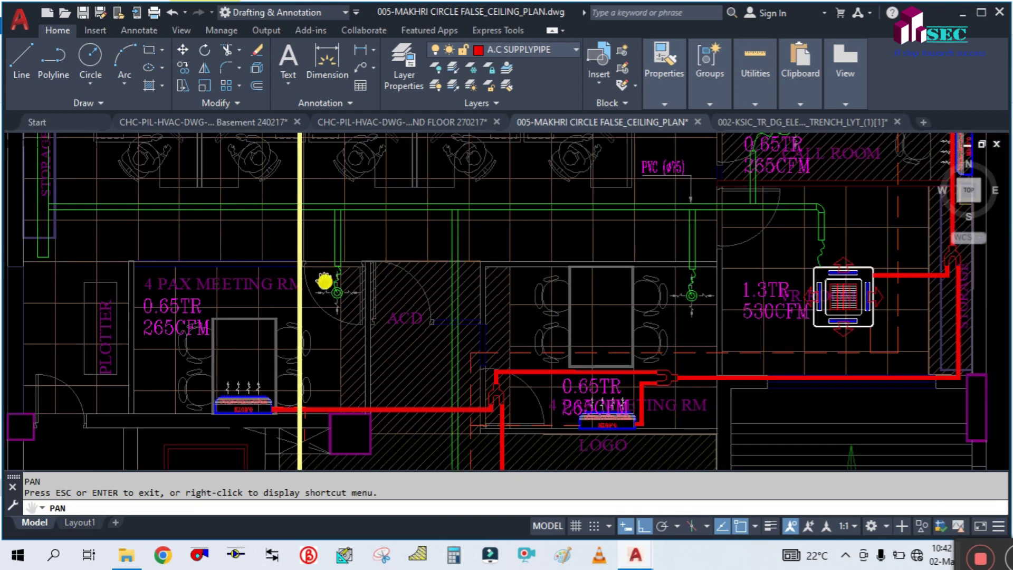
scroll(304, 313, "up", 2)
left_click_drag(358, 331, 348, 254)
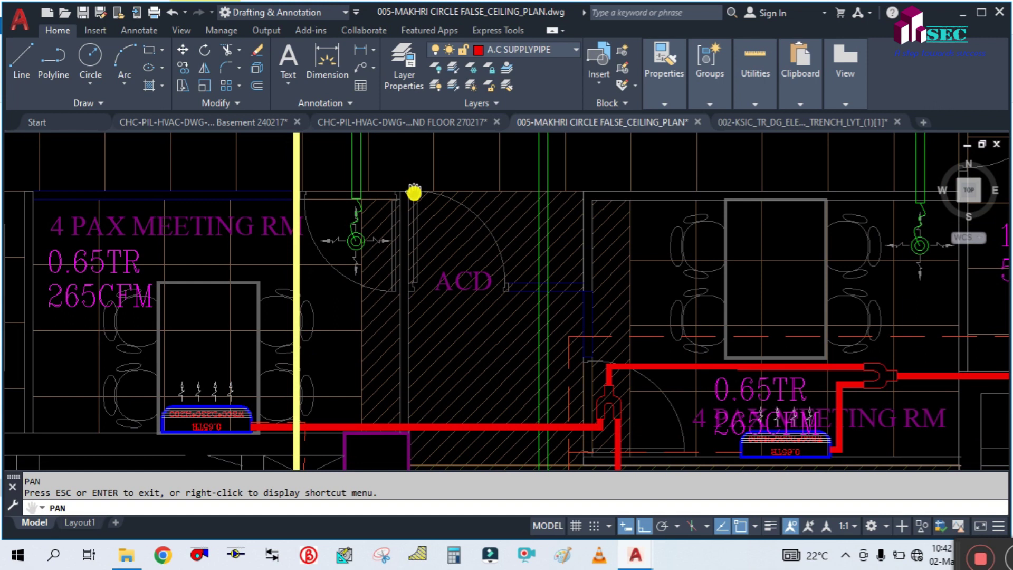
scroll(414, 193, "down", 2)
- Inspect the reception and title block, then bring Section A-A's B.O.U 7'-10" cassette into view
left_click_drag(455, 283, 389, 193)
scroll(389, 192, "down", 2)
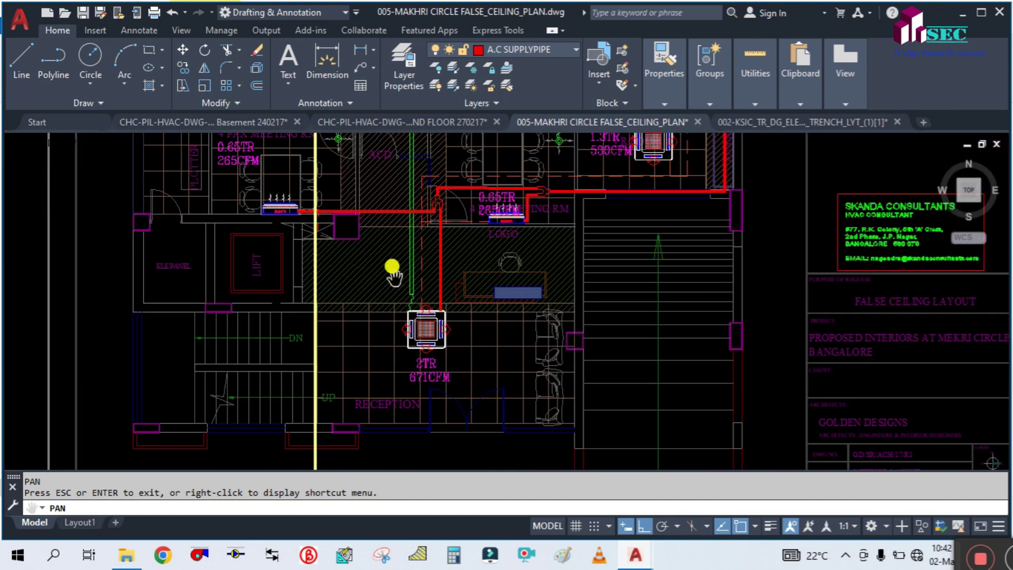
left_click_drag(516, 199, 477, 253)
left_click_drag(515, 199, 429, 272)
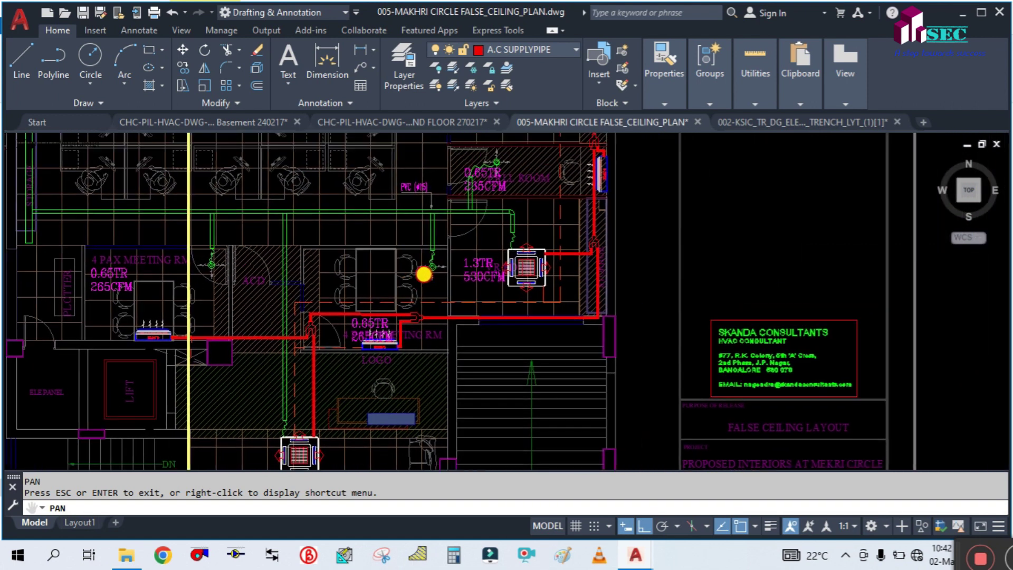
scroll(486, 237, "up", 4)
scroll(484, 240, "down", 8)
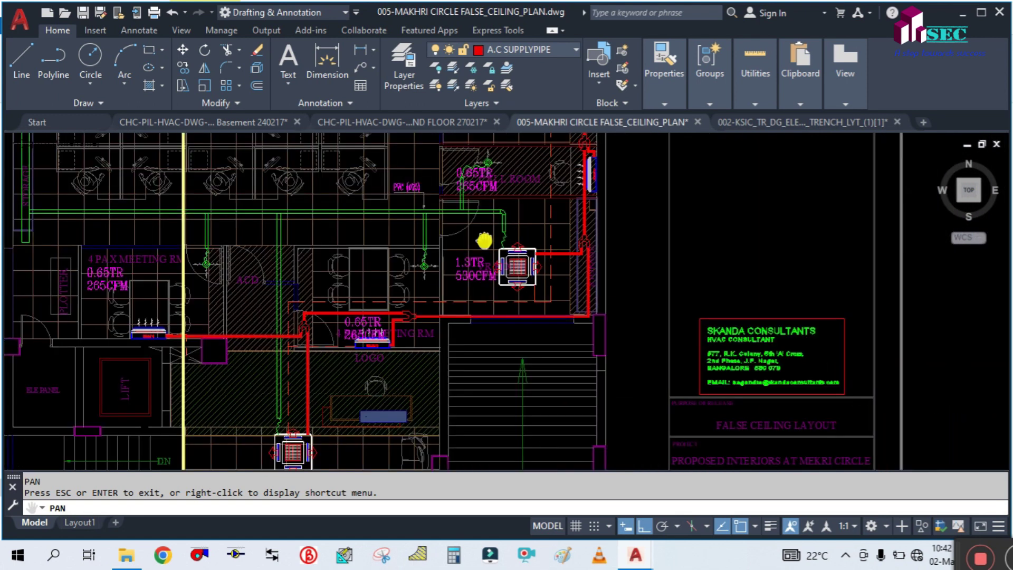
left_click_drag(401, 219, 407, 272)
scroll(406, 271, "up", 6)
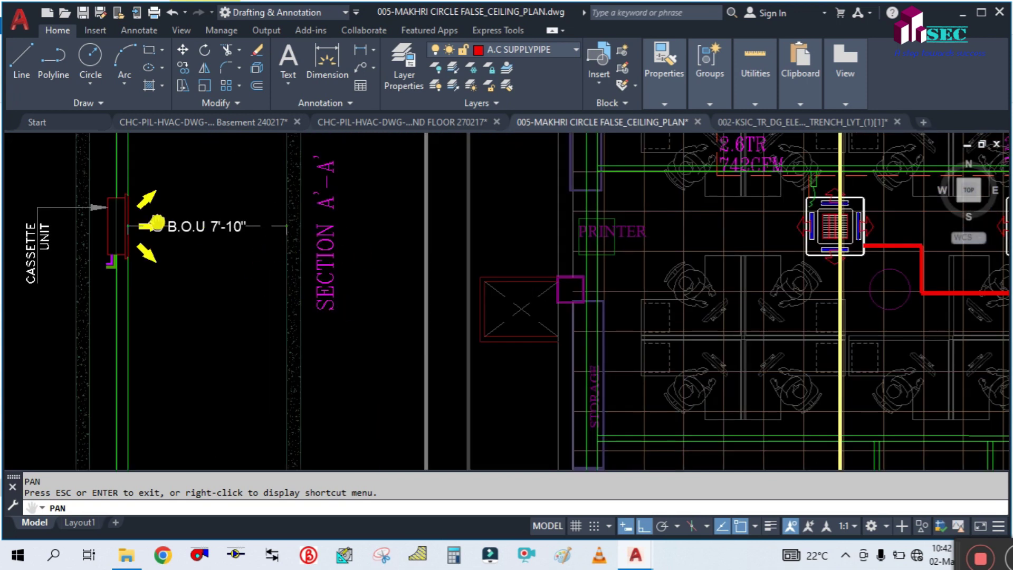
- Bring the B.O.FP label and the workstations into view
left_click_drag(156, 223, 211, 369)
left_click_drag(229, 223, 225, 322)
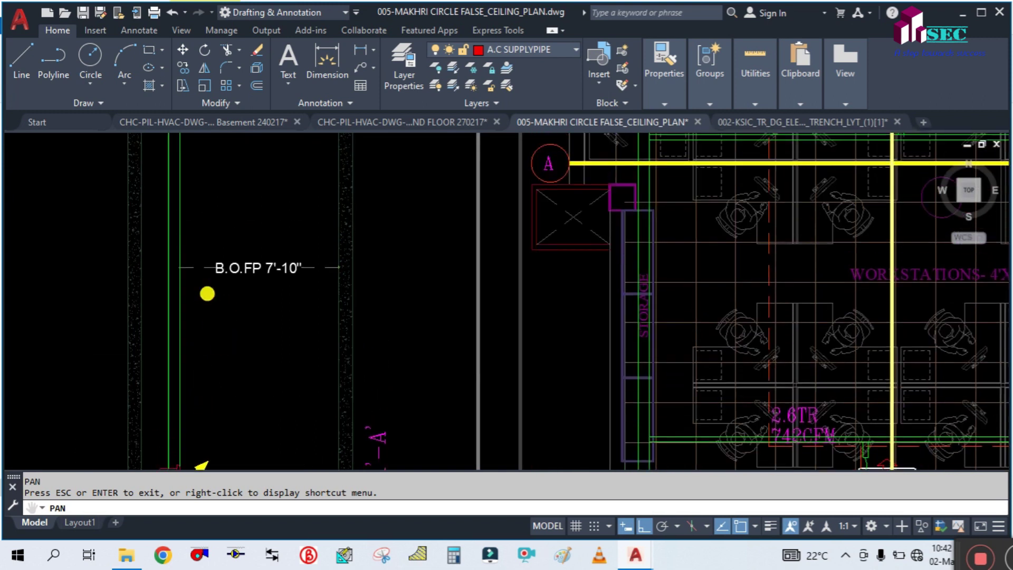
scroll(208, 277, "down", 3)
scroll(209, 253, "up", 3)
scroll(214, 252, "down", 3)
left_click_drag(262, 366, 225, 228)
- Examine the workstations closely, then zoom out to show the full sheet and neighbouring floor
left_click_drag(358, 174, 378, 335)
scroll(248, 271, "up", 3)
scroll(173, 282, "down", 3)
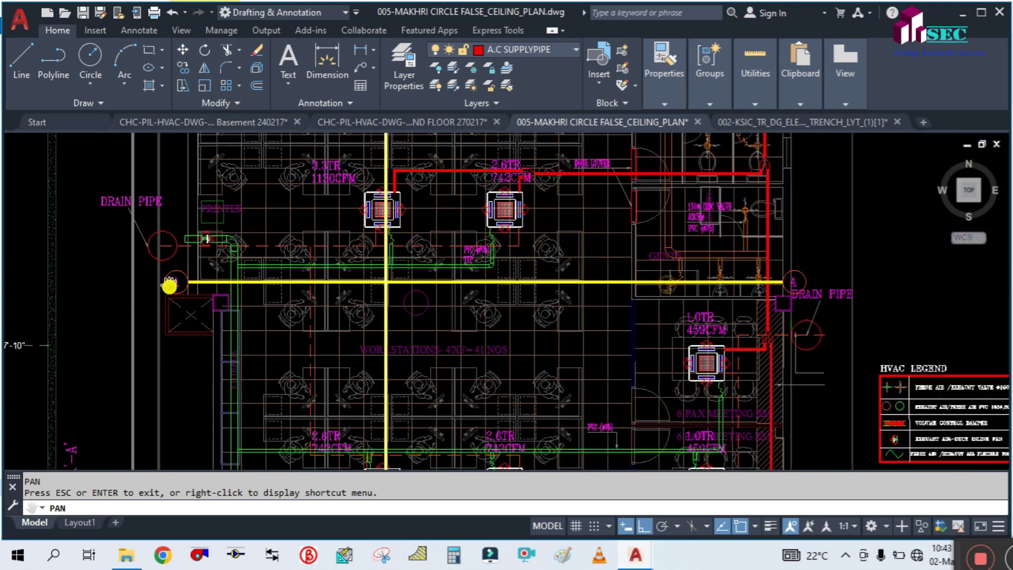
scroll(837, 289, "up", 3)
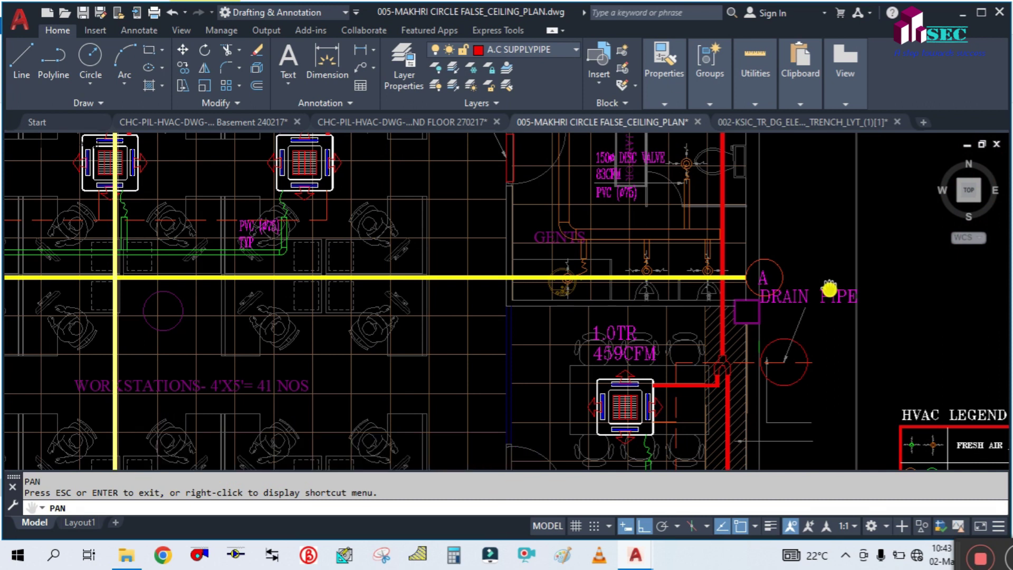
scroll(829, 288, "down", 2)
scroll(814, 286, "up", 4)
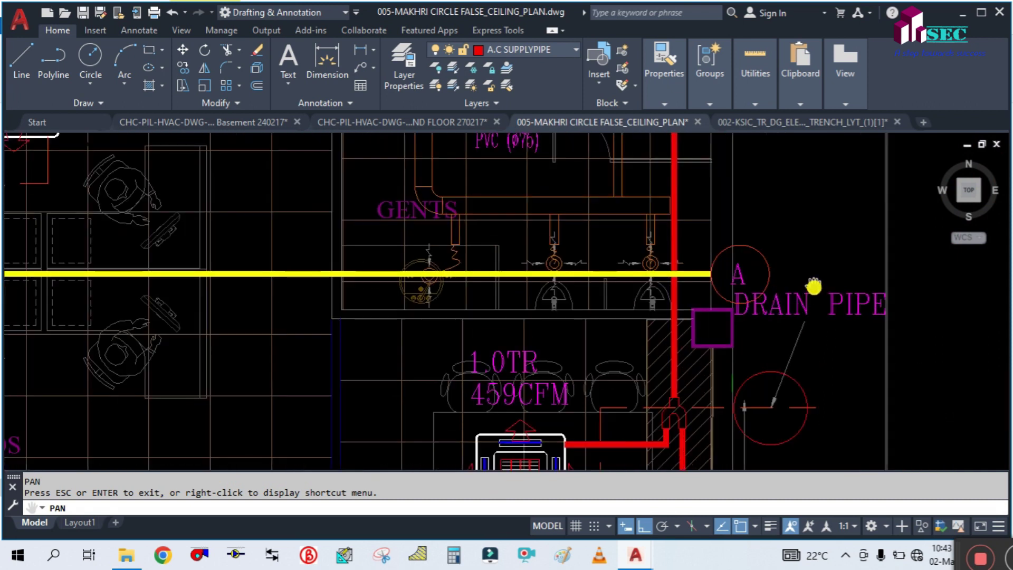
scroll(812, 285, "down", 4)
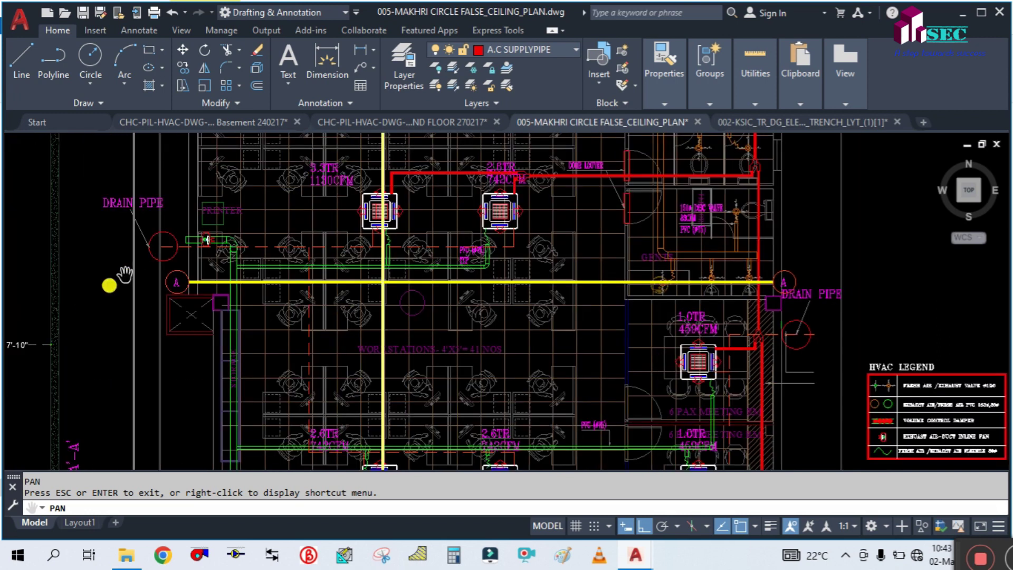
scroll(429, 294, "down", 3)
scroll(102, 299, "down", 3)
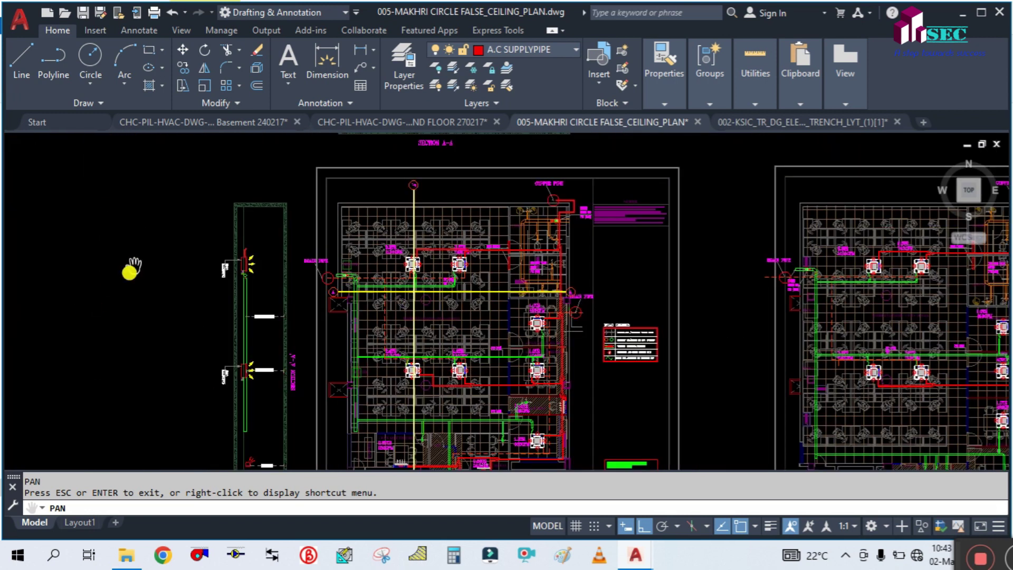
- Move between Section A-A, the floor plan's AC units and the SECTION A-A title
left_click_drag(264, 253, 276, 298)
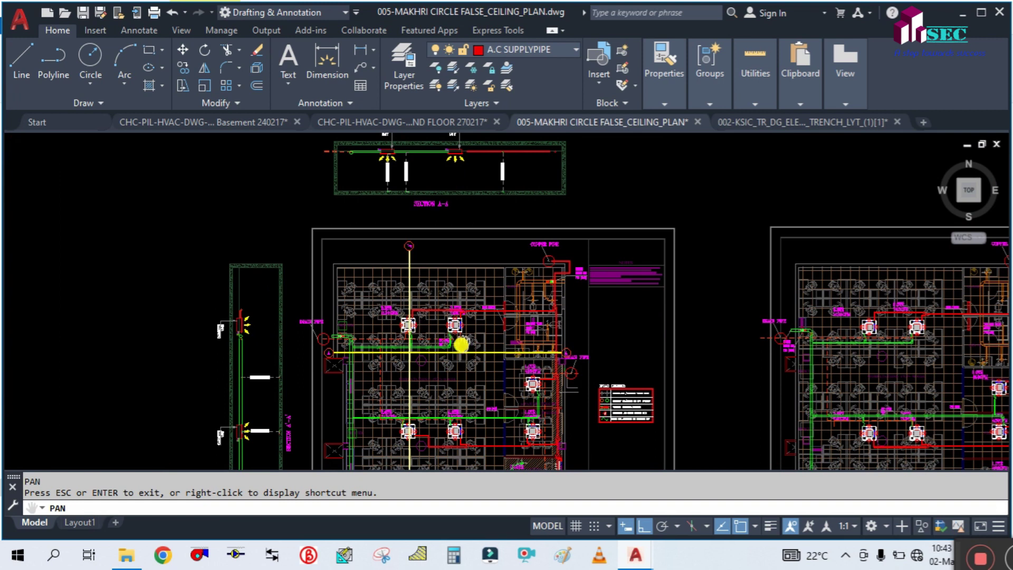
scroll(452, 348, "up", 4)
left_click_drag(237, 233, 238, 386)
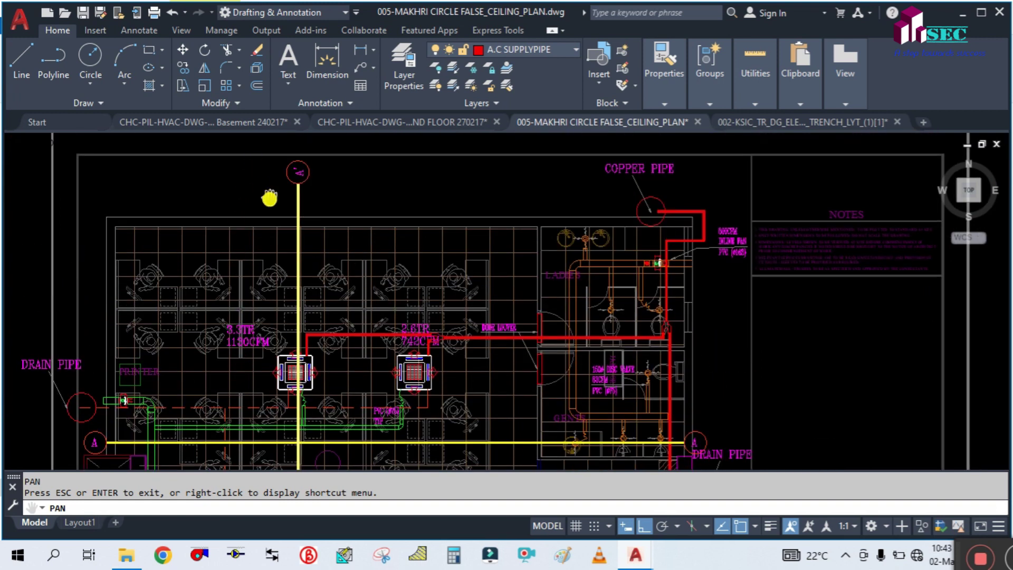
scroll(262, 189, "up", 3)
left_click_drag(287, 179, 287, 420)
left_click_drag(400, 172, 397, 260)
scroll(465, 258, "down", 3)
- Zoom out and reposition to frame the whole floor plan sheet with its HVAC legend
left_click_drag(465, 258, 450, 342)
scroll(416, 158, "down", 4)
scroll(329, 259, "up", 3)
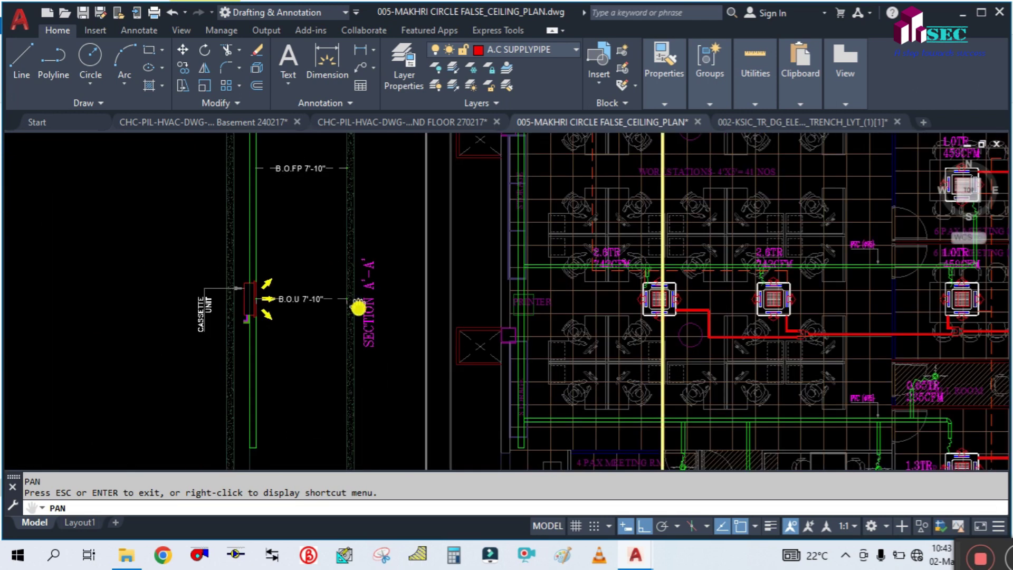
scroll(355, 295, "up", 2)
scroll(384, 235, "down", 5)
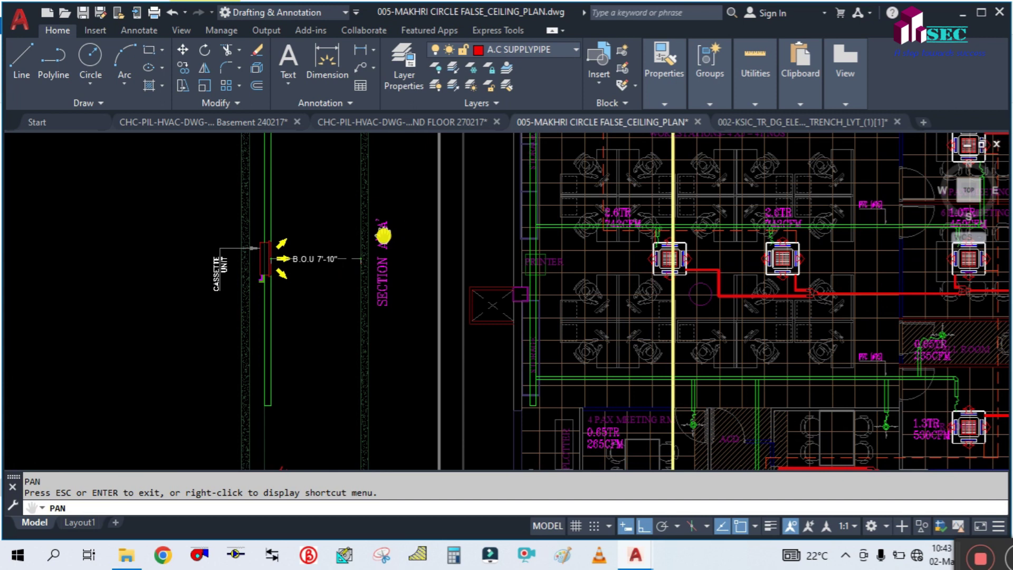
mouse_move(782, 291)
left_mouse_down()
mouse_move(754, 335)
mouse_move(651, 294)
mouse_move(524, 323)
mouse_move(509, 351)
mouse_move(496, 347)
left_mouse_up()
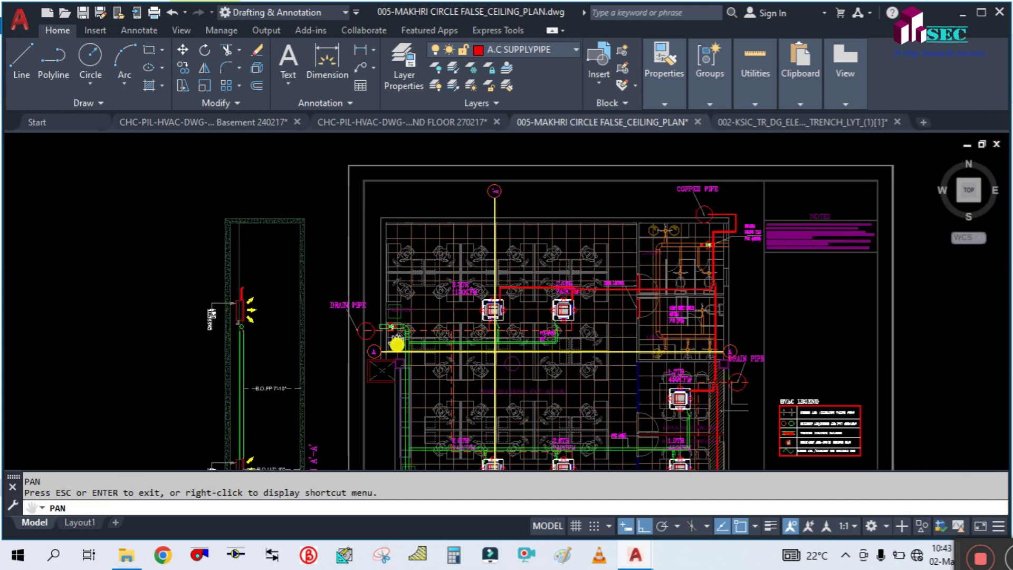
scroll(397, 344, "up", 5)
scroll(252, 353, "down", 5)
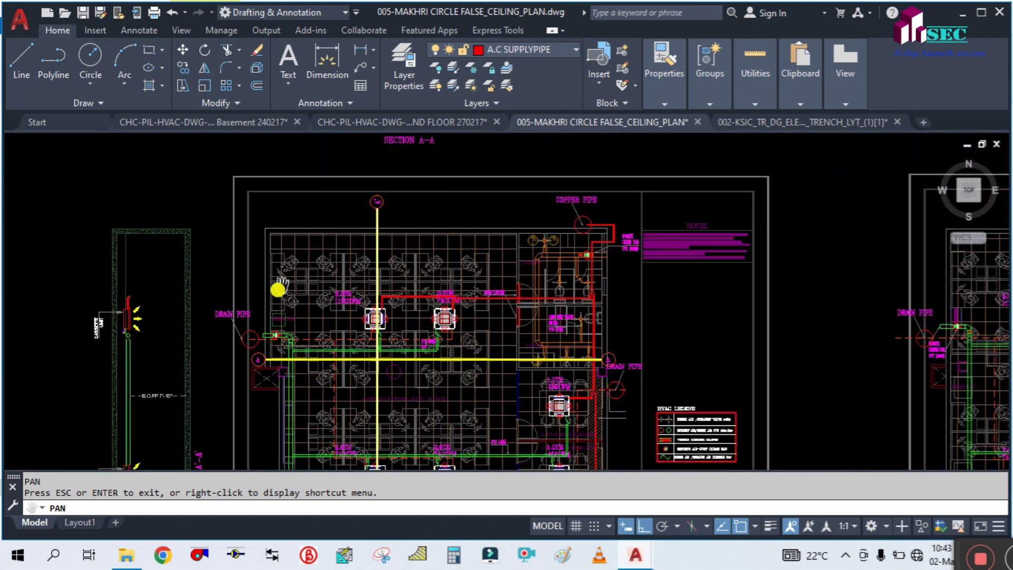
left_click_drag(369, 175, 368, 330)
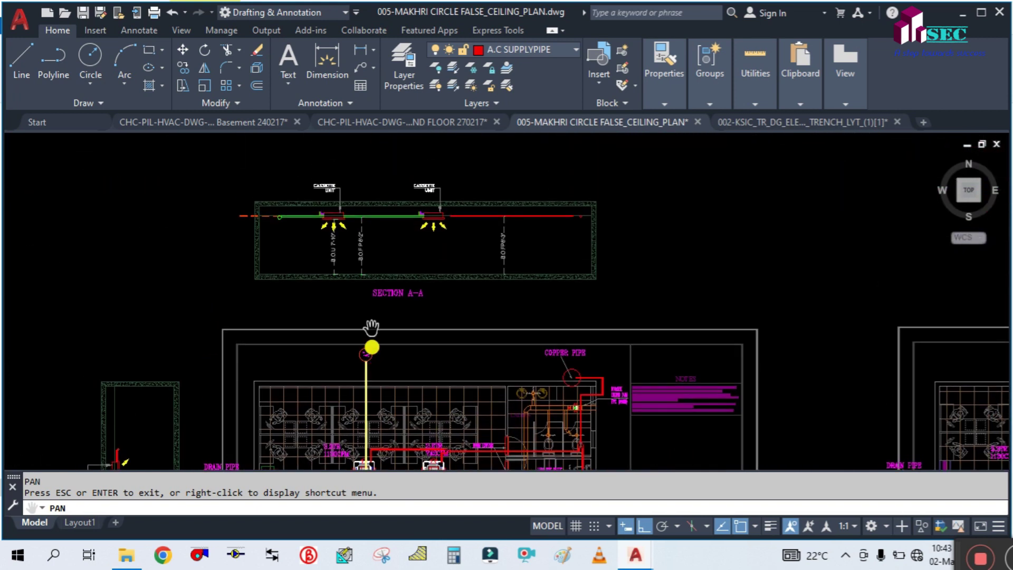
scroll(355, 253, "up", 2)
scroll(339, 227, "up", 3)
scroll(339, 226, "down", 2)
left_click_drag(445, 215, 436, 288)
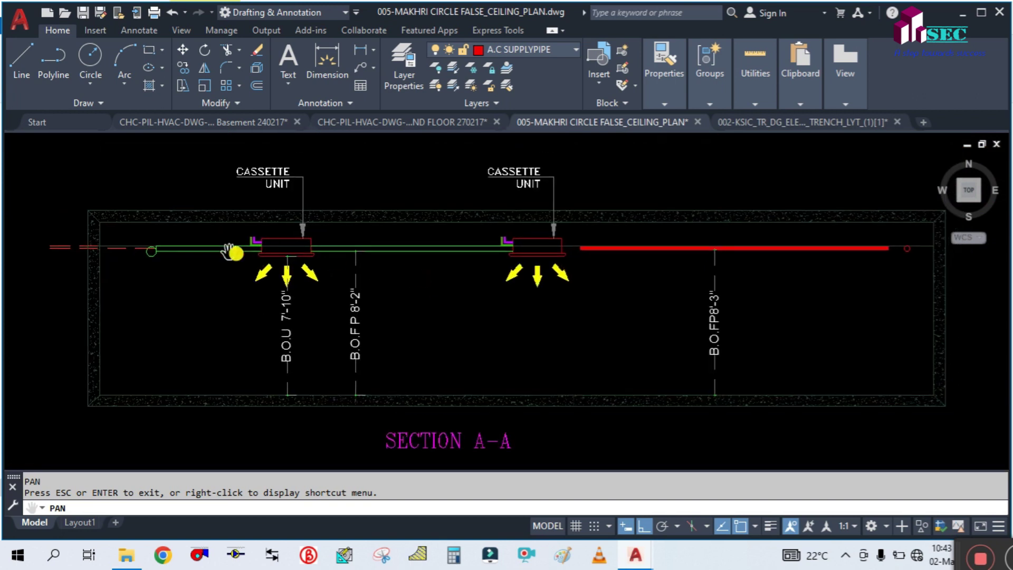
left_click_drag(796, 323, 696, 332)
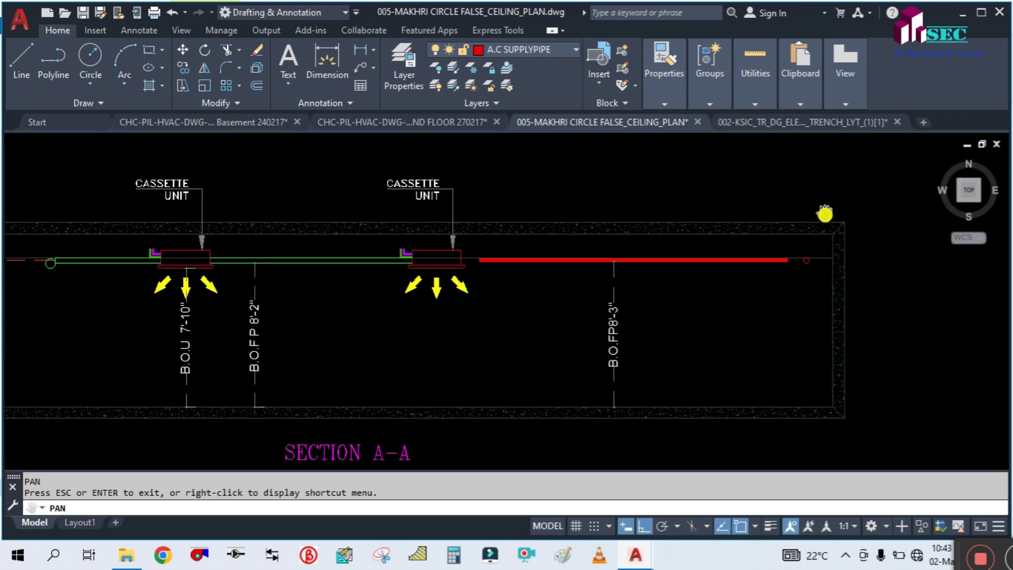
scroll(659, 234, "up", 2)
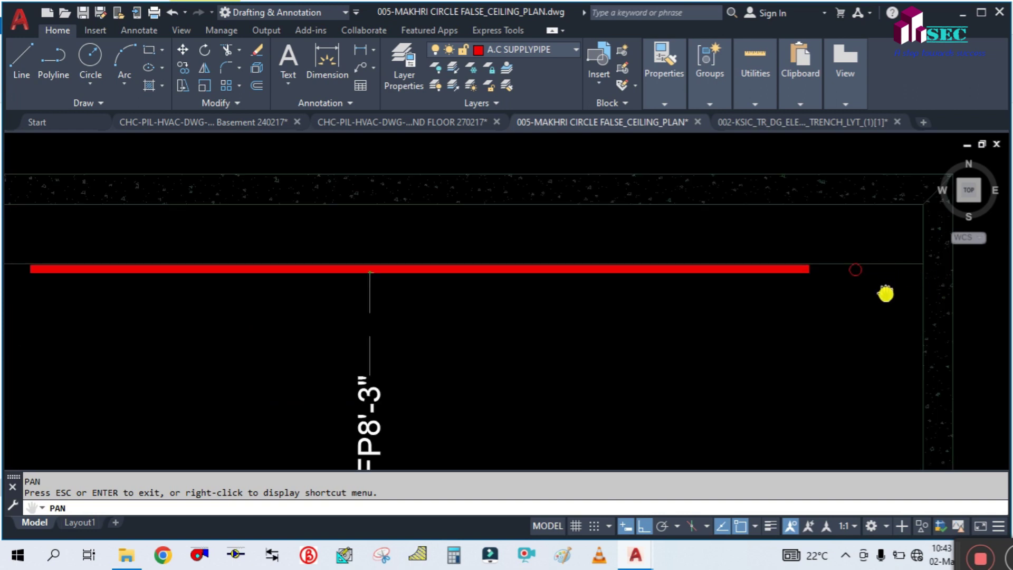
scroll(883, 290, "down", 2)
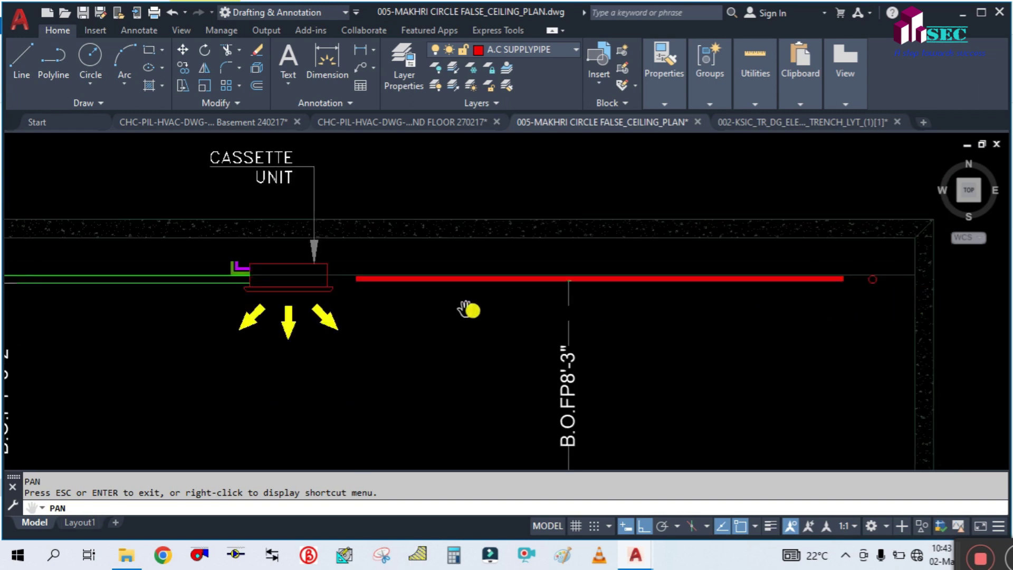
left_click_drag(305, 362, 526, 346)
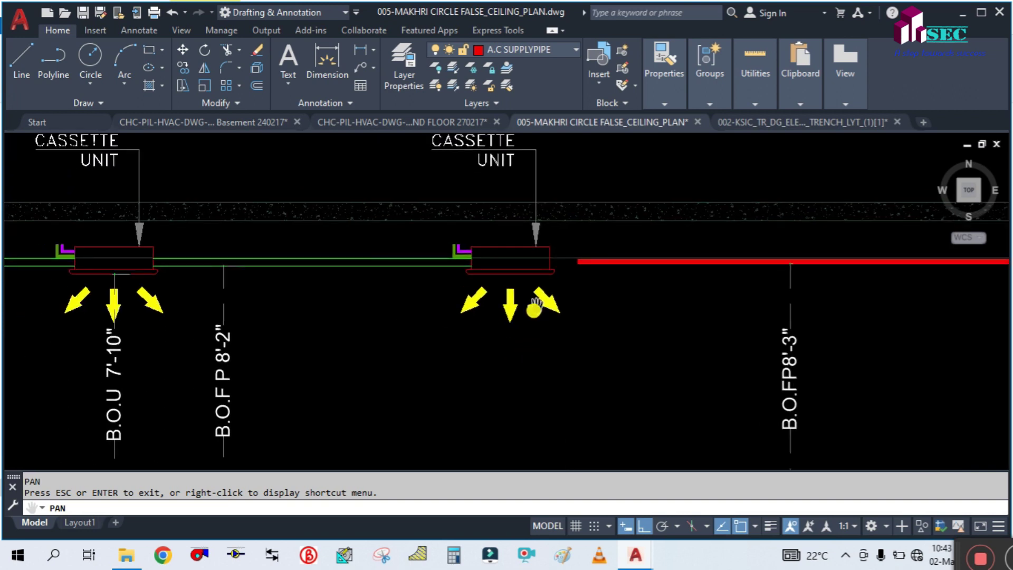
scroll(540, 273, "up", 4)
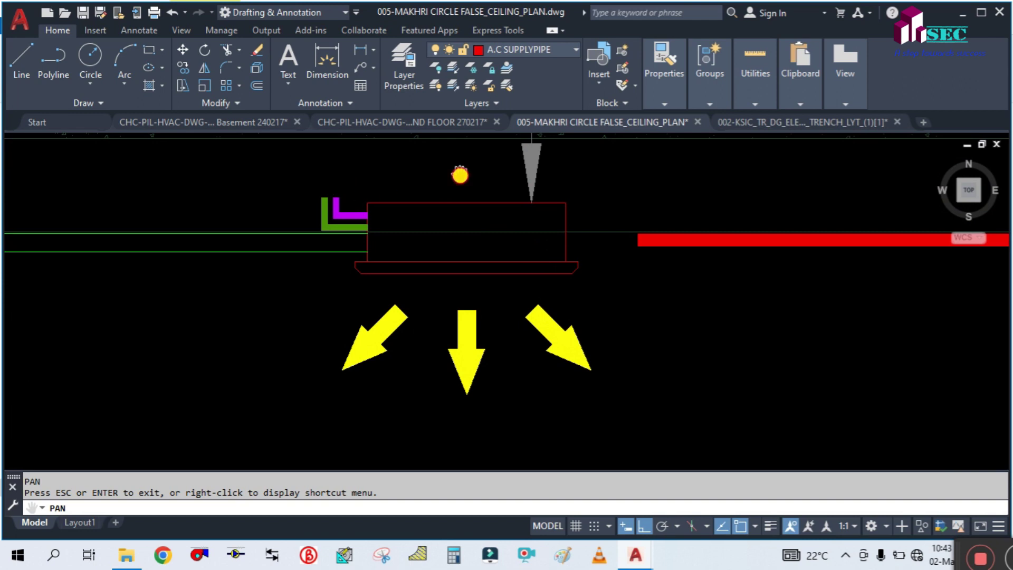
left_click_drag(460, 175, 460, 301)
scroll(518, 346, "down", 2)
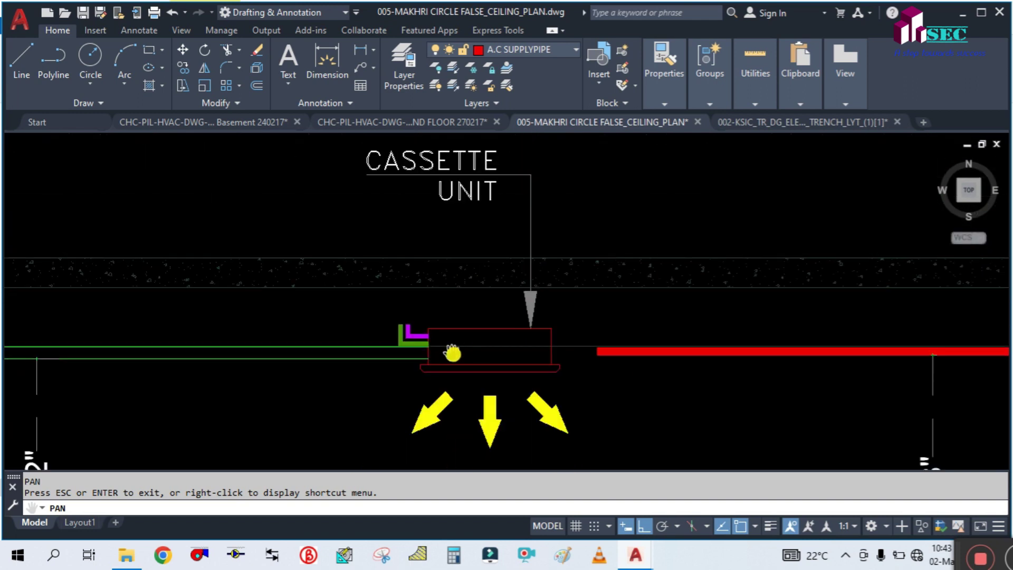
scroll(355, 357, "up", 4)
scroll(608, 281, "up", 2)
scroll(607, 281, "up", 2)
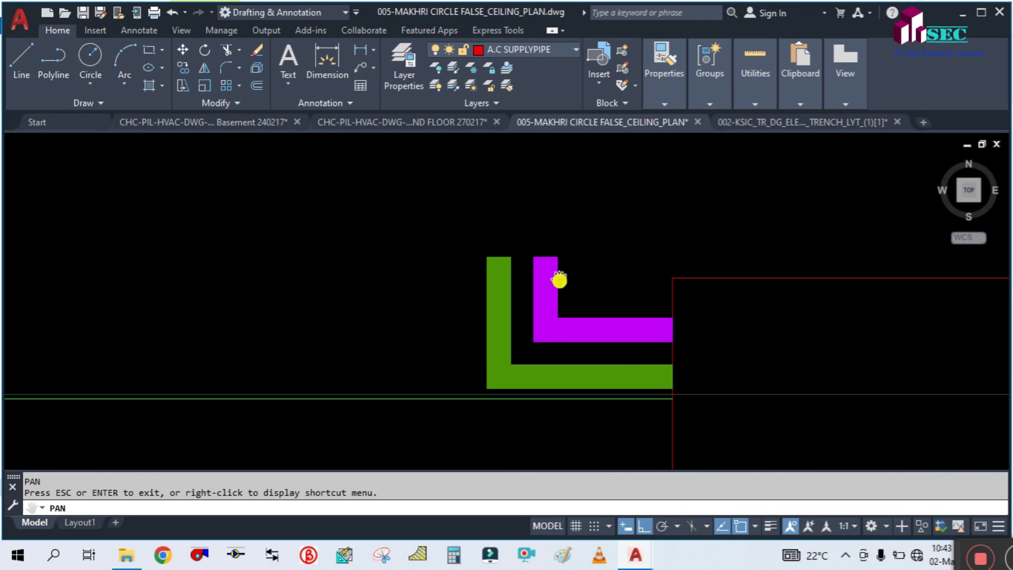
scroll(528, 266, "down", 5)
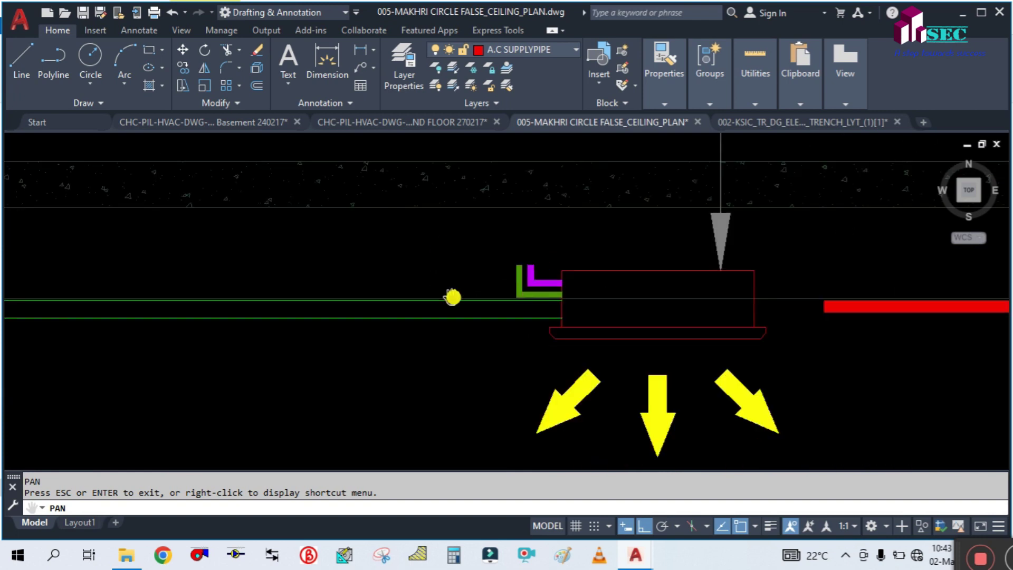
mouse_move(112, 324)
left_mouse_down()
mouse_move(434, 324)
mouse_move(685, 303)
left_mouse_up()
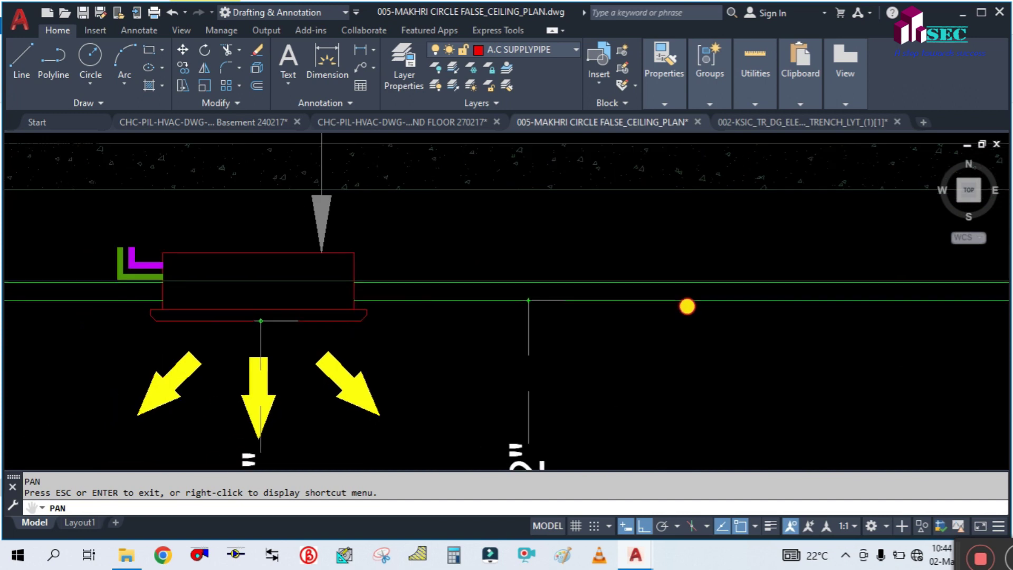
scroll(222, 294, "down", 2)
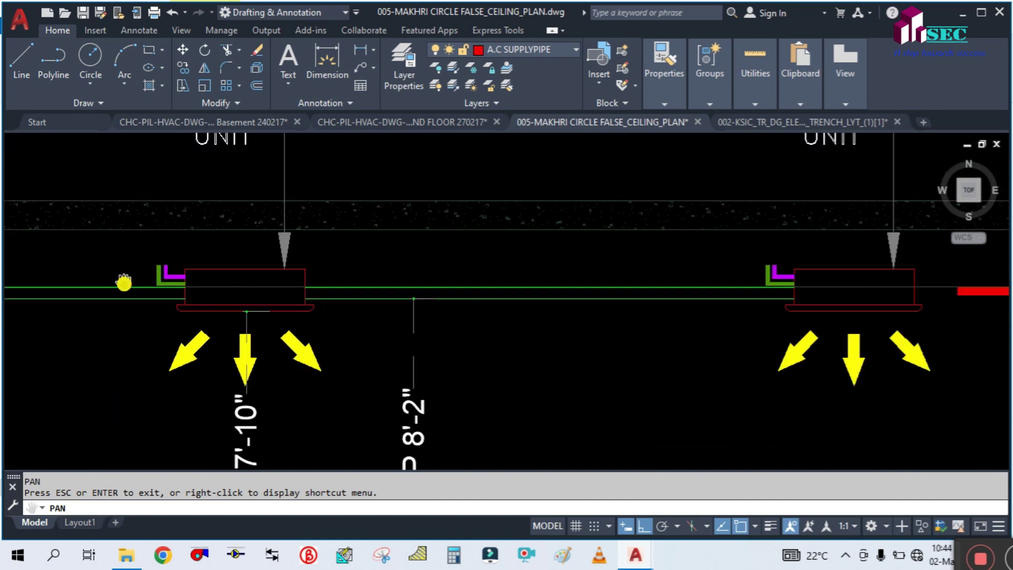
left_click_drag(141, 285, 498, 276)
scroll(327, 298, "up", 2)
scroll(211, 282, "down", 2)
scroll(230, 278, "down", 2)
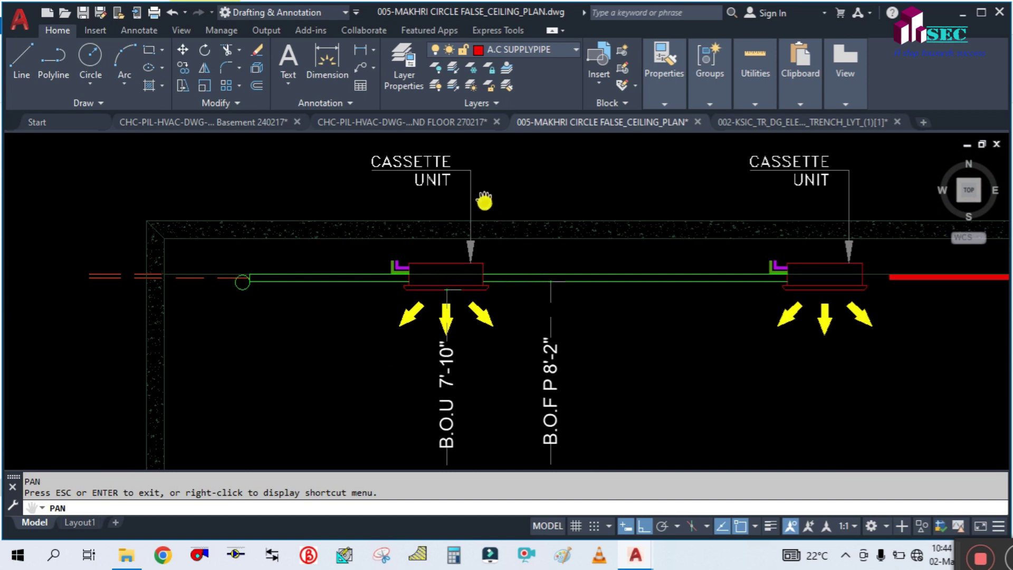
scroll(434, 158, "up", 4)
scroll(229, 207, "down", 5)
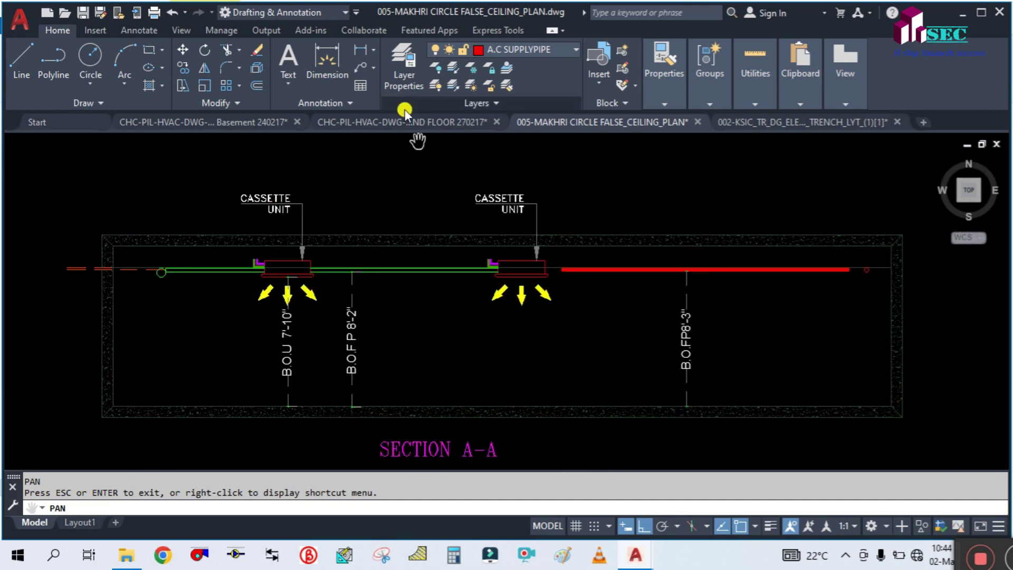
- Zoom into Section A-A's diffuser blocks and airflow arrows
scroll(785, 373, "up", 4)
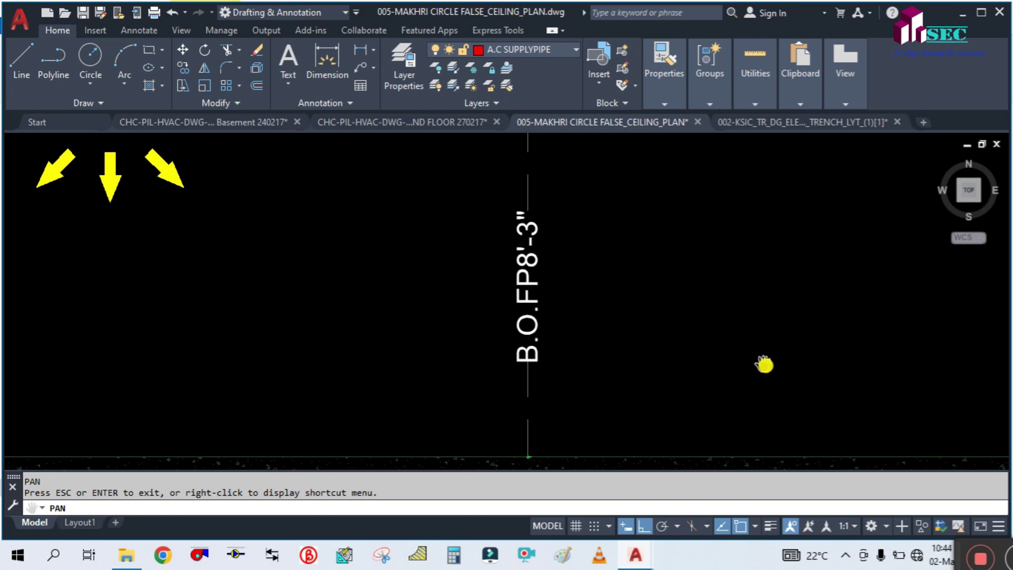
scroll(668, 364, "down", 2)
scroll(620, 381, "up", 2)
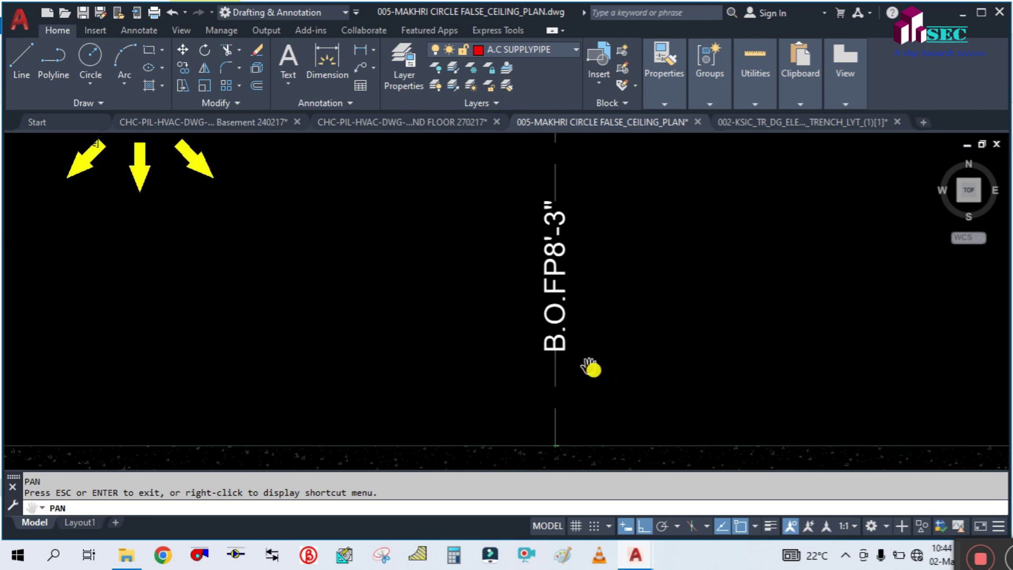
scroll(617, 260, "down", 3)
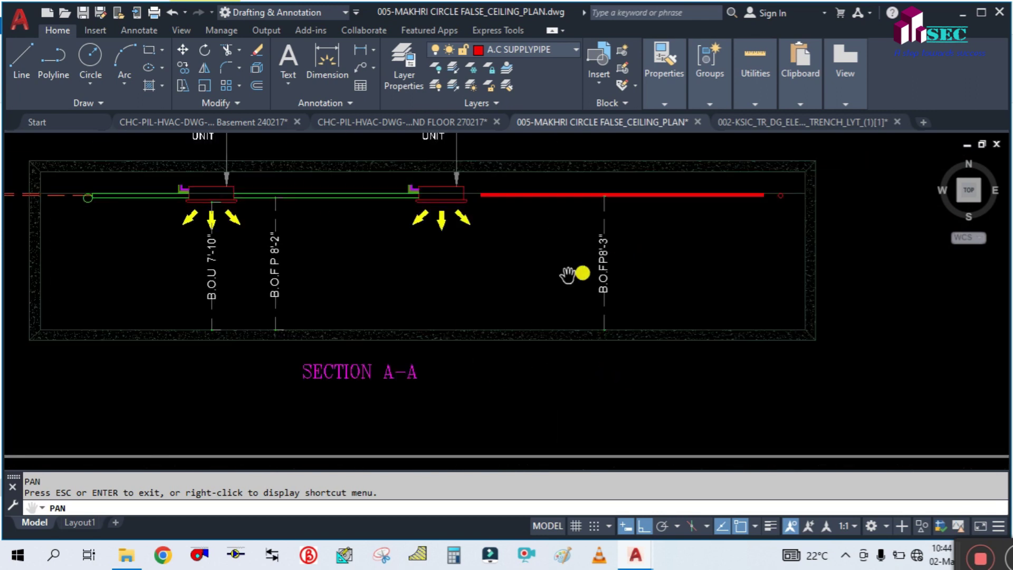
scroll(319, 285, "up", 3)
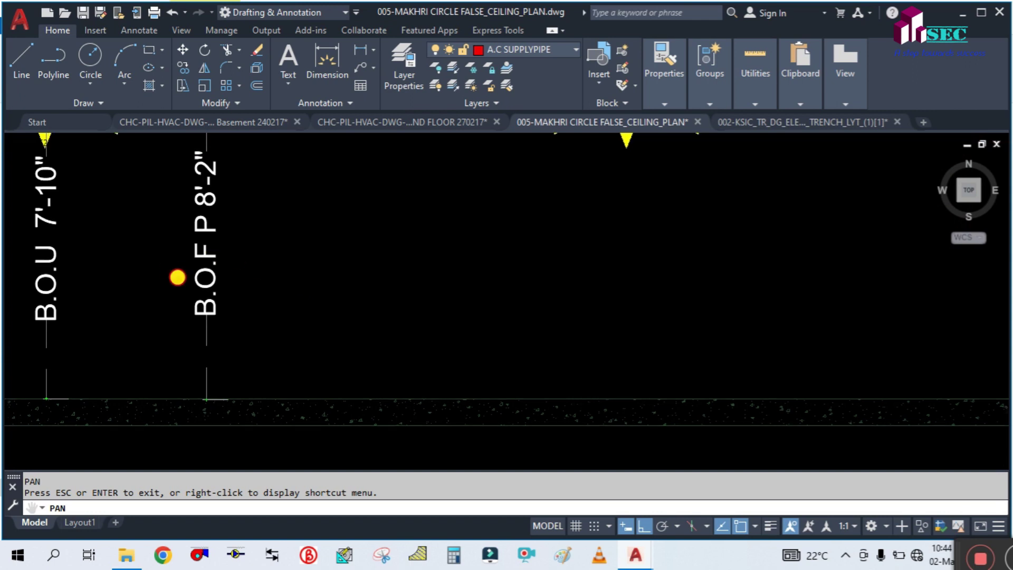
left_click_drag(177, 276, 285, 314)
left_click_drag(201, 301, 242, 398)
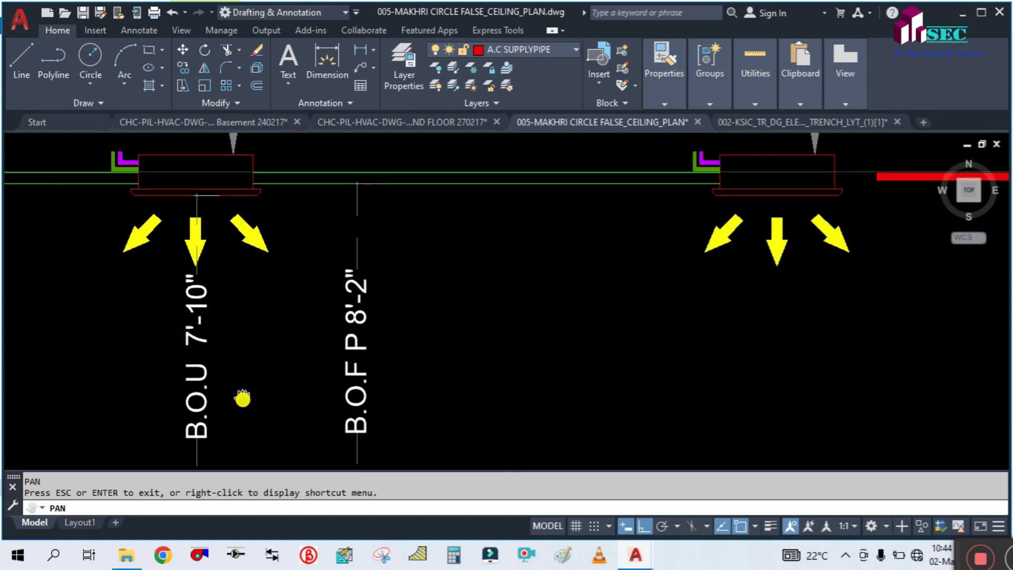
scroll(203, 364, "up", 2)
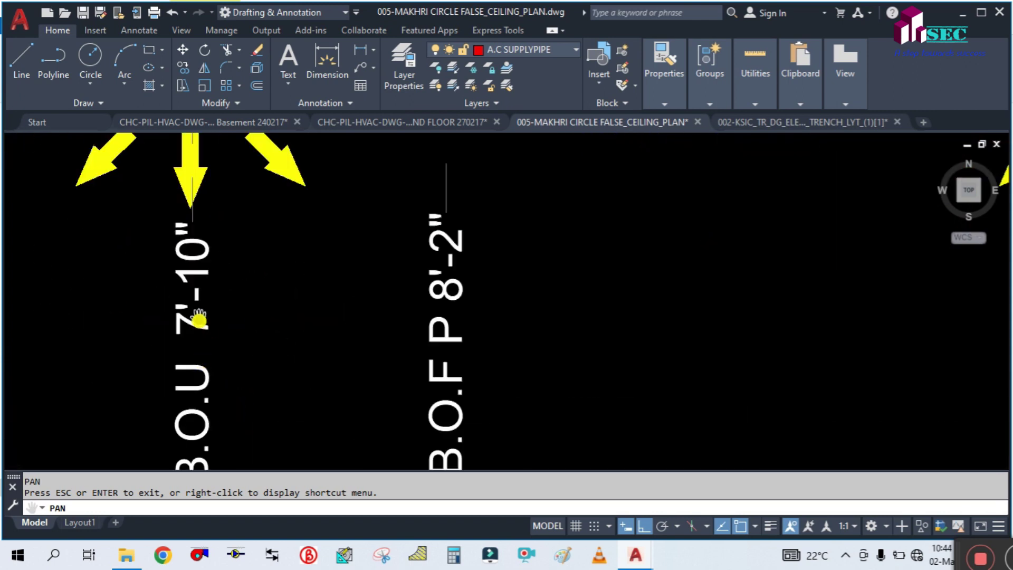
scroll(198, 277, "down", 5)
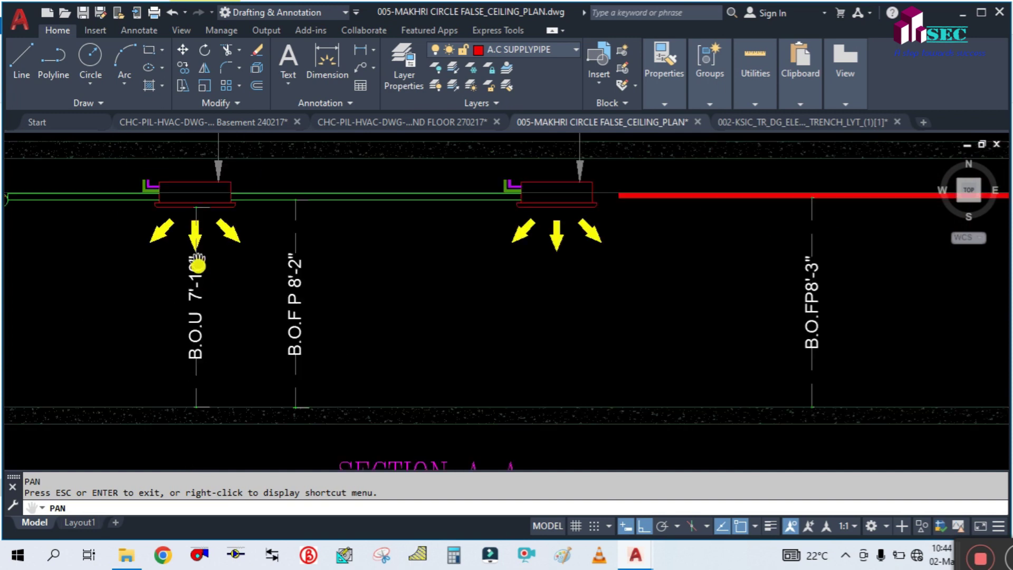
scroll(197, 248, "up", 5)
scroll(194, 221, "down", 3)
scroll(194, 221, "up", 1)
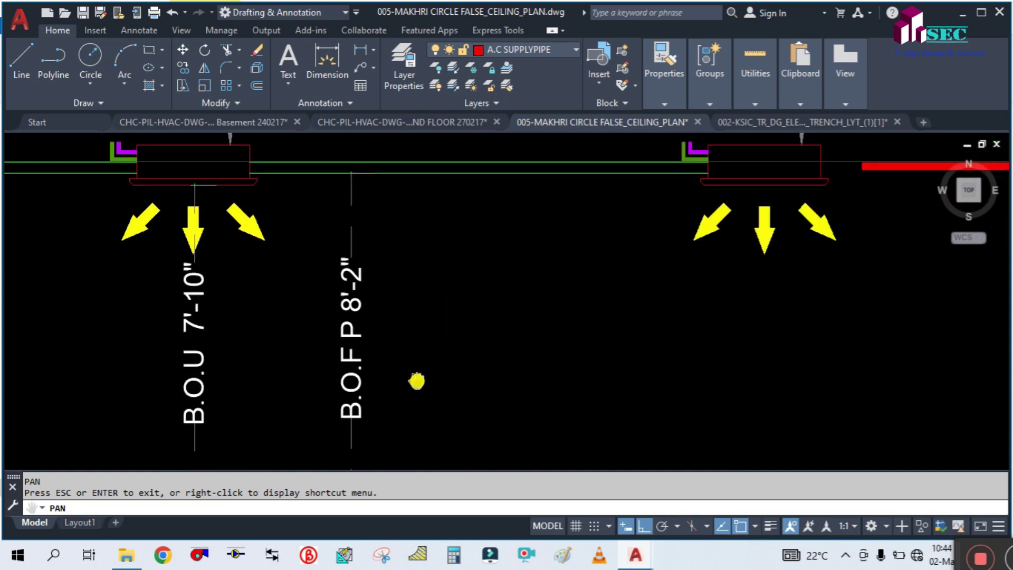
- Check the section's dimension labels, then zoom out to show the floor plans below
left_click_drag(409, 414, 402, 366)
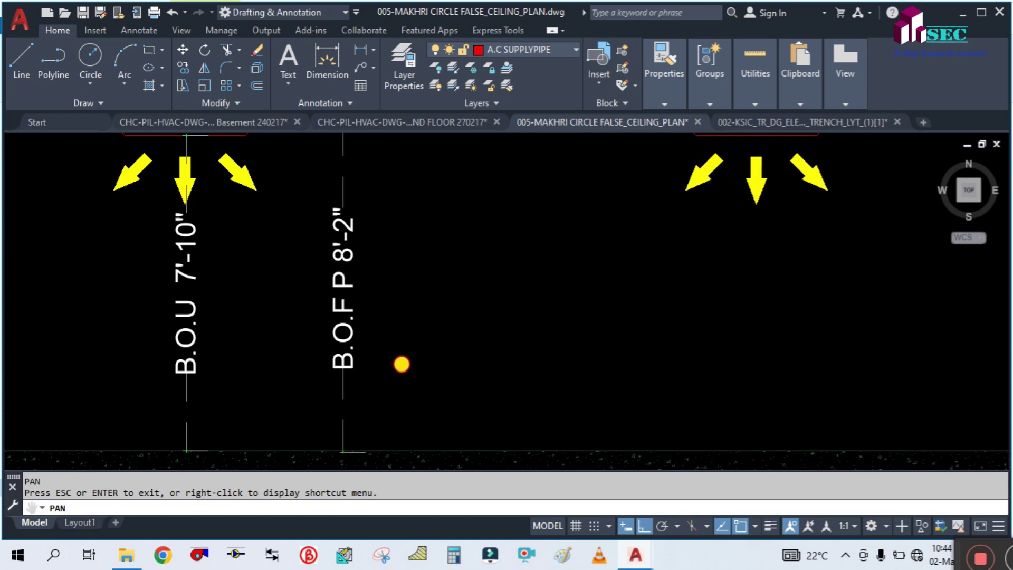
scroll(401, 362, "down", 2)
scroll(400, 363, "up", 2)
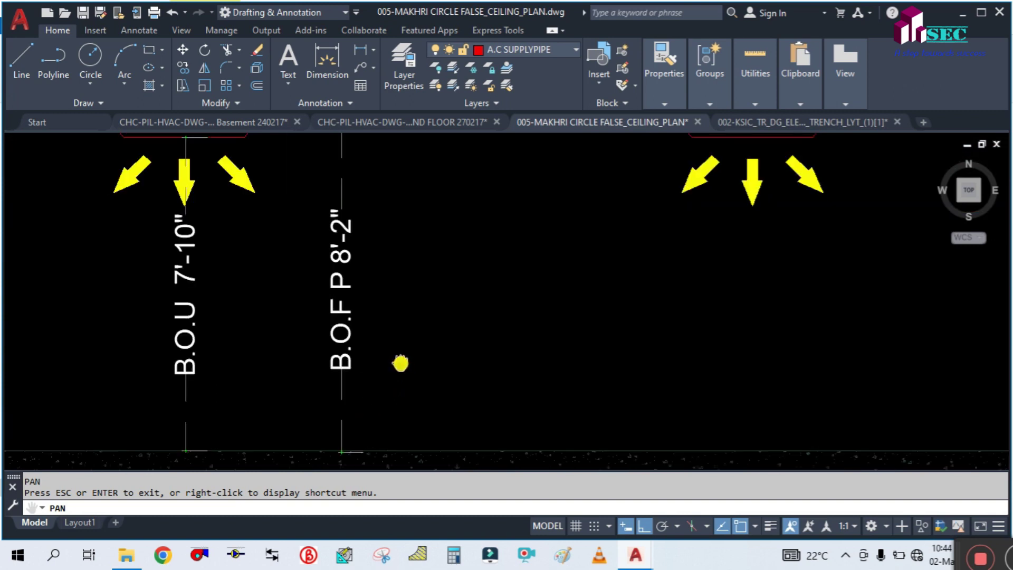
scroll(400, 363, "down", 3)
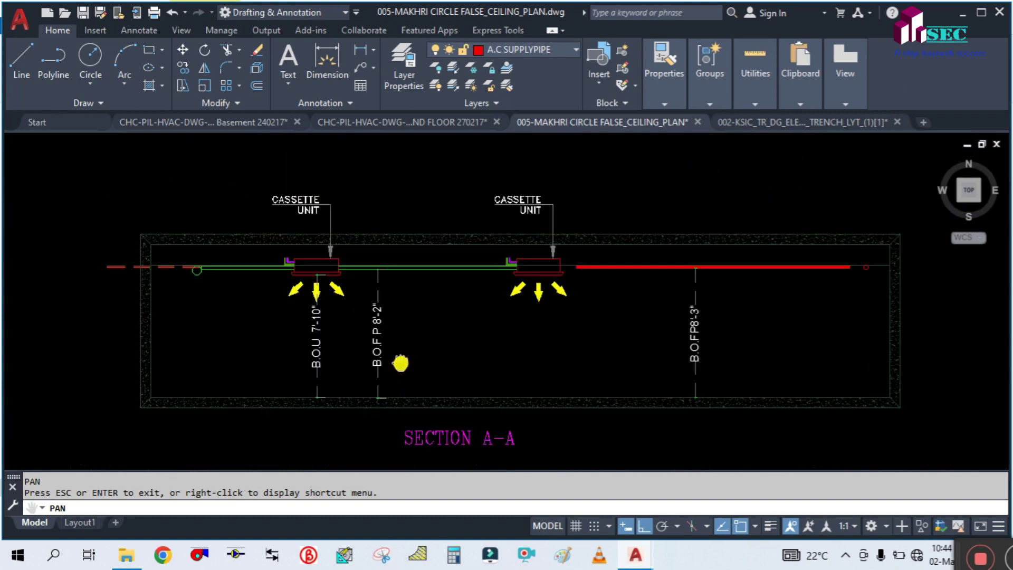
scroll(702, 366, "up", 3)
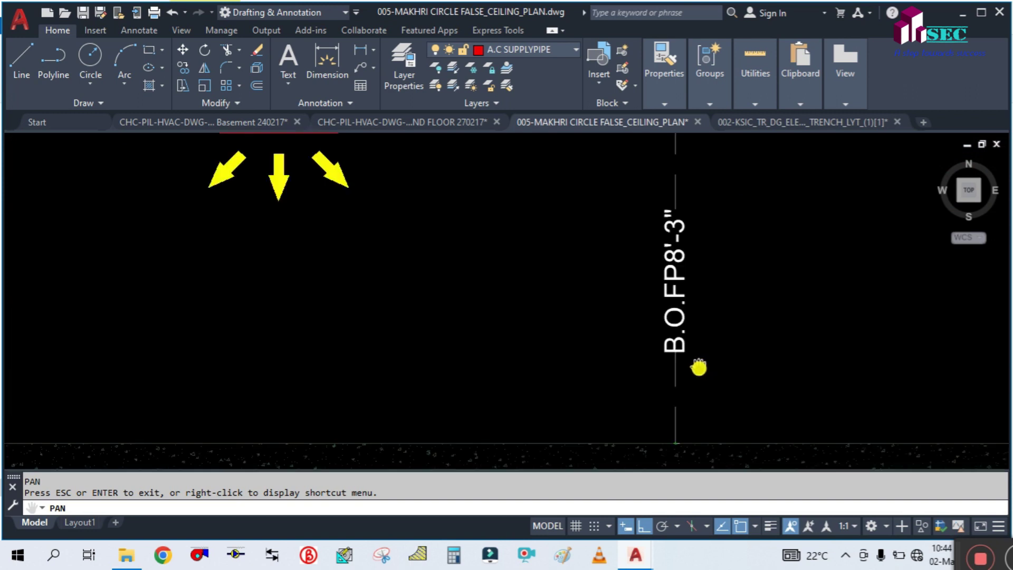
scroll(565, 373, "down", 2)
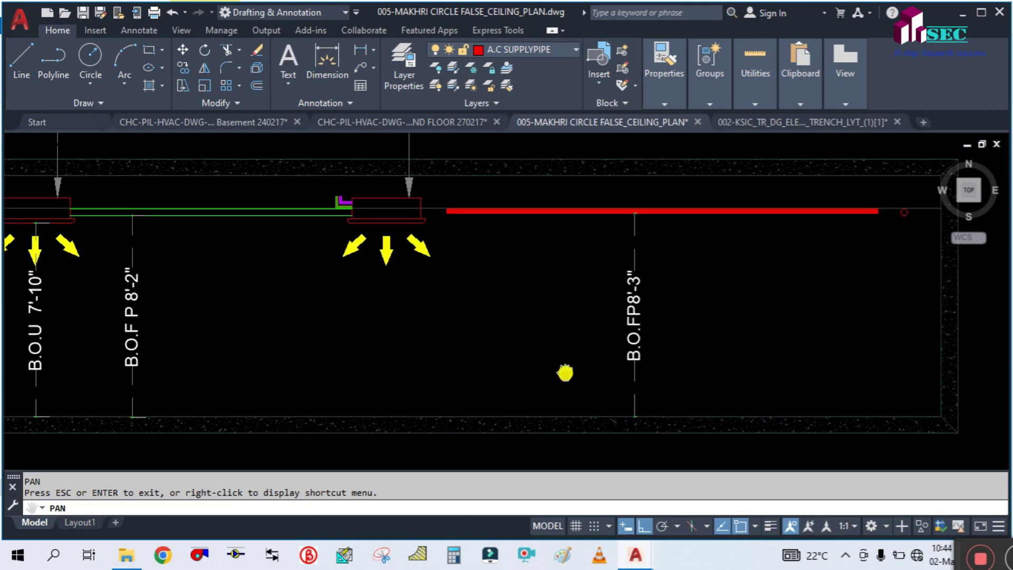
scroll(549, 349, "down", 2)
scroll(441, 294, "up", 1)
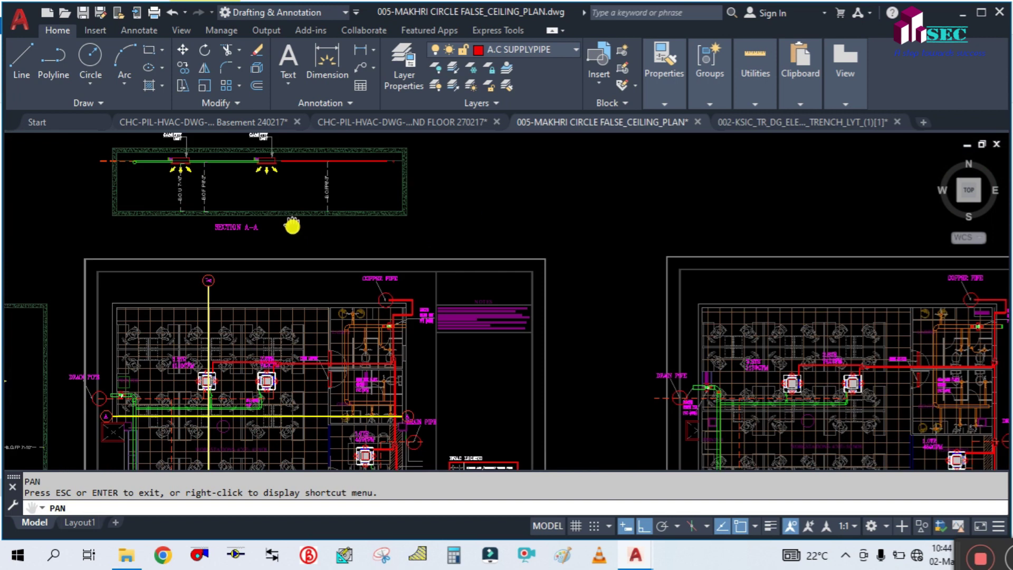
- Shift the three floor plans left and bring the First Floor Plan into view
scroll(292, 226, "down", 2)
left_click_drag(696, 330, 596, 239)
scroll(606, 248, "up", 4)
scroll(631, 330, "down", 3)
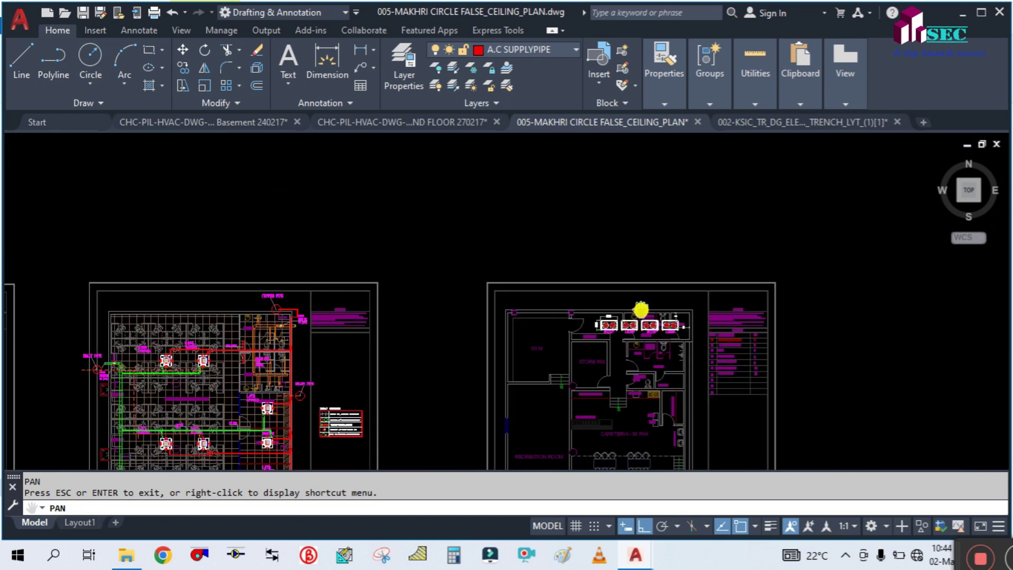
left_click_drag(328, 368, 466, 205)
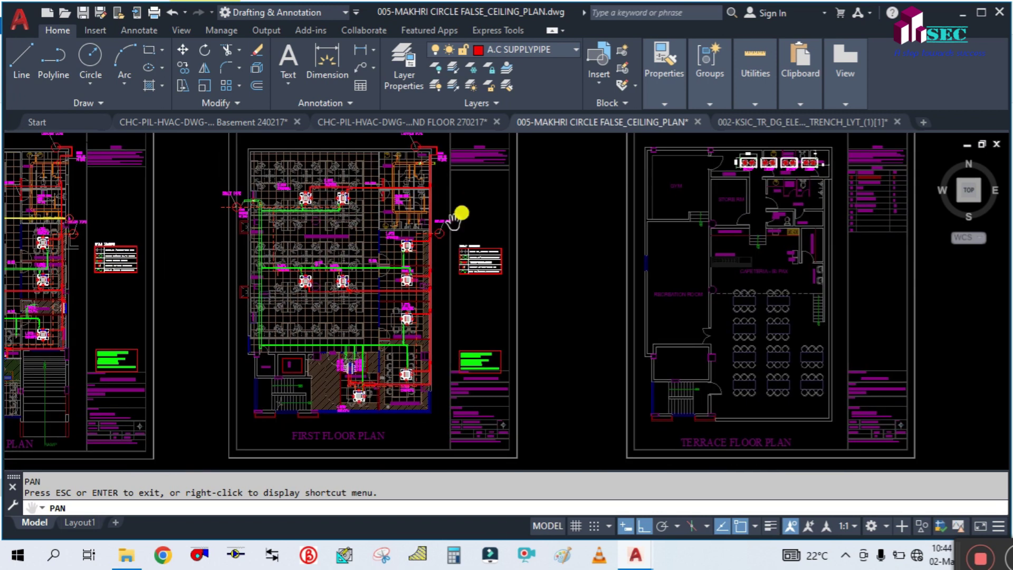
scroll(334, 439, "up", 4)
scroll(360, 373, "down", 2)
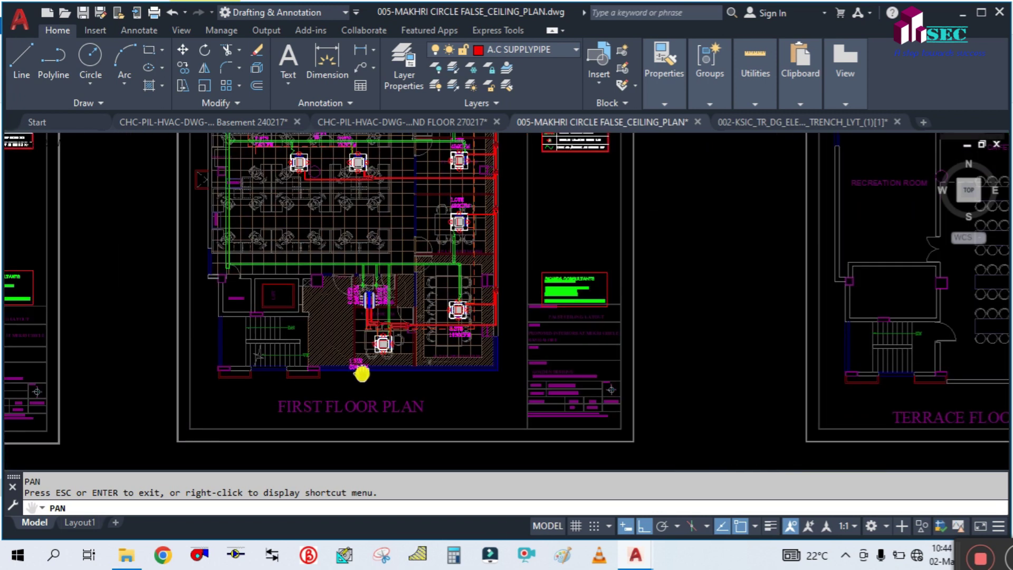
- Bring up the first floor plan's upper part, zoomed in on the LADIES toilet area
left_click_drag(402, 266, 396, 402)
left_click_drag(418, 278, 416, 355)
scroll(438, 274, "up", 1)
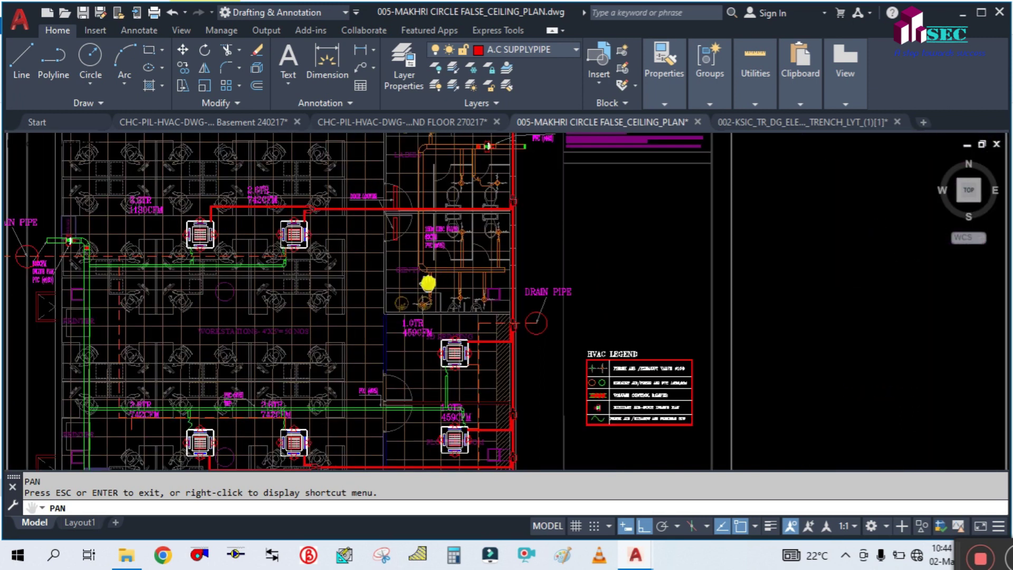
scroll(323, 289, "down", 5)
scroll(59, 255, "up", 5)
scroll(59, 255, "up", 2)
left_click_drag(9, 244, 192, 406)
- Zoom in on the toilets and centre the view on the inline fan
scroll(213, 262, "up", 4)
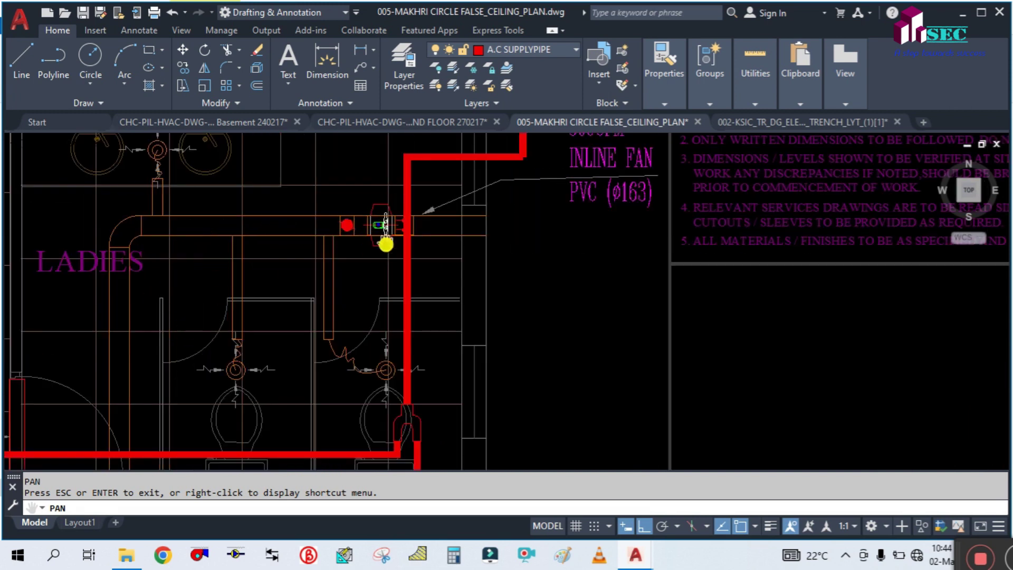
scroll(302, 229, "up", 2)
scroll(443, 223, "down", 4)
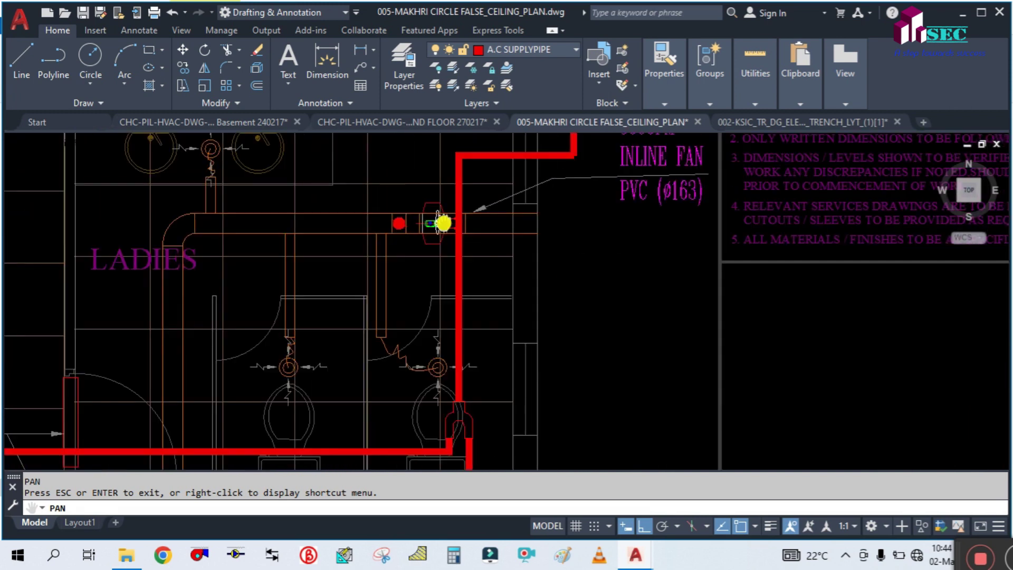
scroll(443, 223, "up", 6)
scroll(403, 240, "down", 3)
scroll(723, 342, "up", 2)
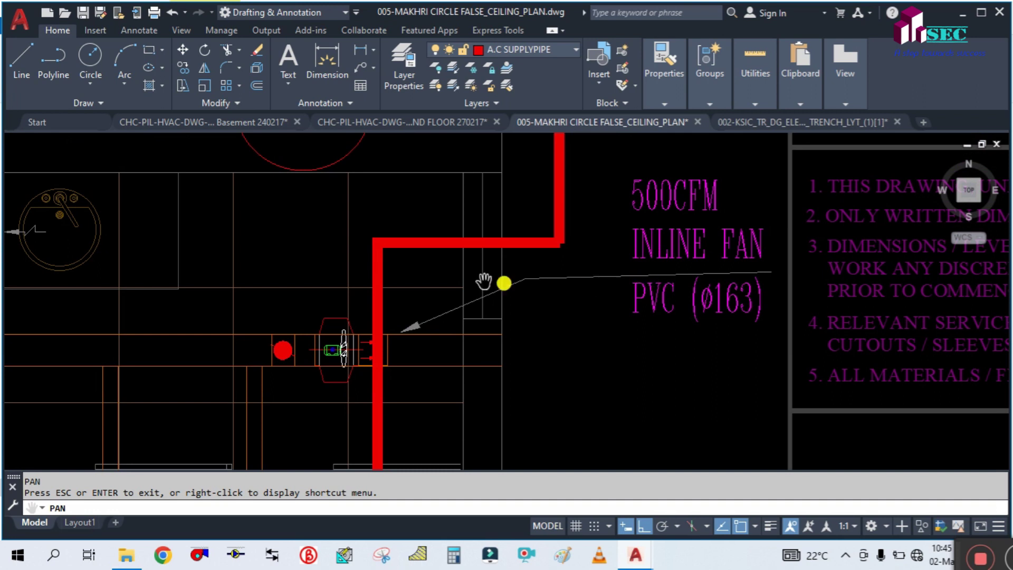
left_click_drag(310, 384, 530, 263)
scroll(538, 236, "down", 3)
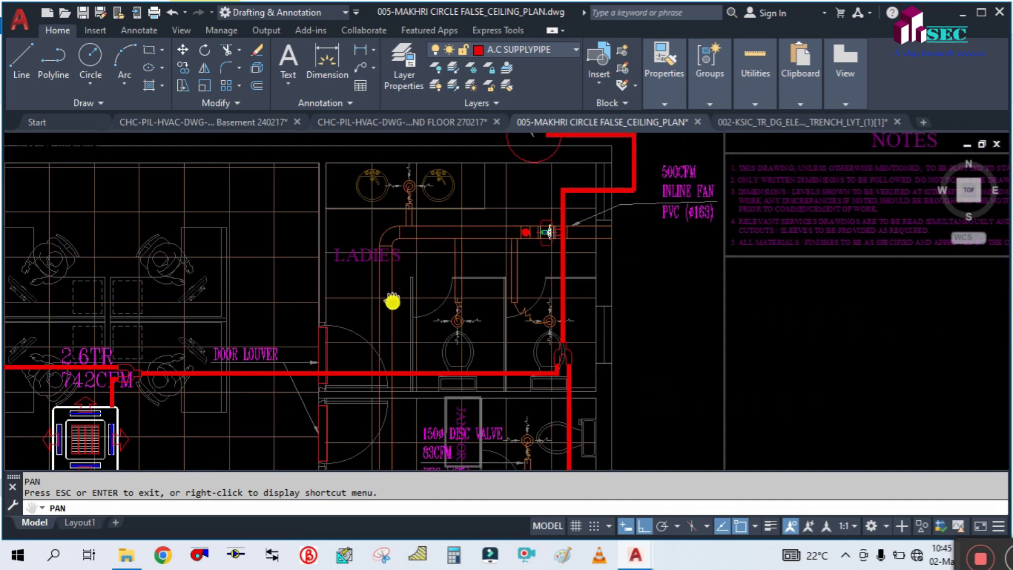
scroll(448, 262, "up", 2)
- Inspect the basins, DOOR LOUVER, DISC VALVE, LADIES duct, PVC (ø75) and GENTS drain pipe
mouse_move(456, 215)
left_mouse_down()
mouse_move(389, 335)
mouse_move(414, 237)
left_mouse_up()
left_click_drag(493, 368, 481, 273)
mouse_move(500, 309)
left_mouse_down()
mouse_move(493, 350)
mouse_move(521, 302)
left_mouse_up()
left_click_drag(429, 357, 427, 227)
left_click_drag(376, 389, 377, 279)
mouse_move(541, 364)
left_mouse_down()
mouse_move(533, 328)
mouse_move(536, 430)
left_mouse_up()
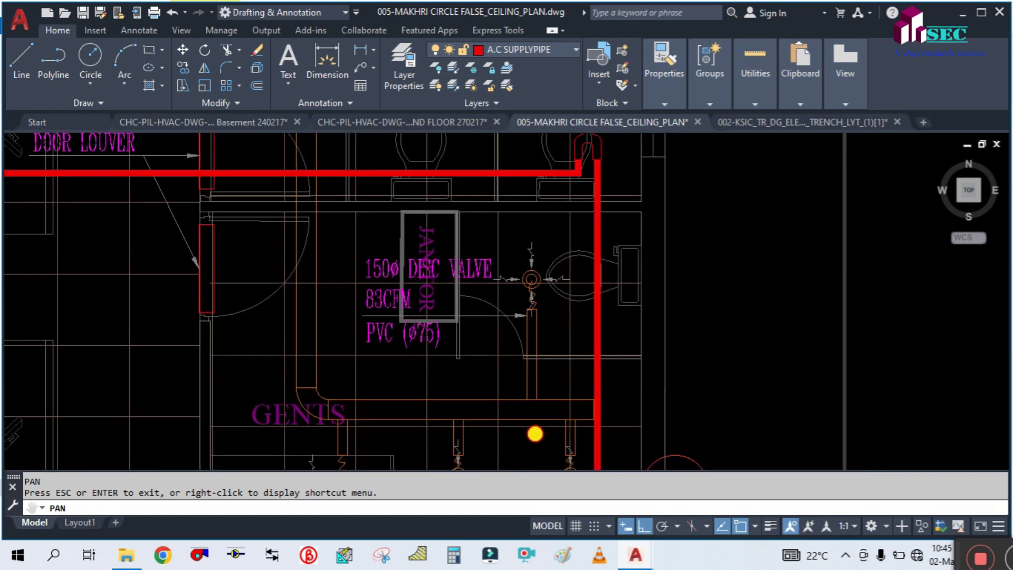
left_click_drag(322, 416, 427, 292)
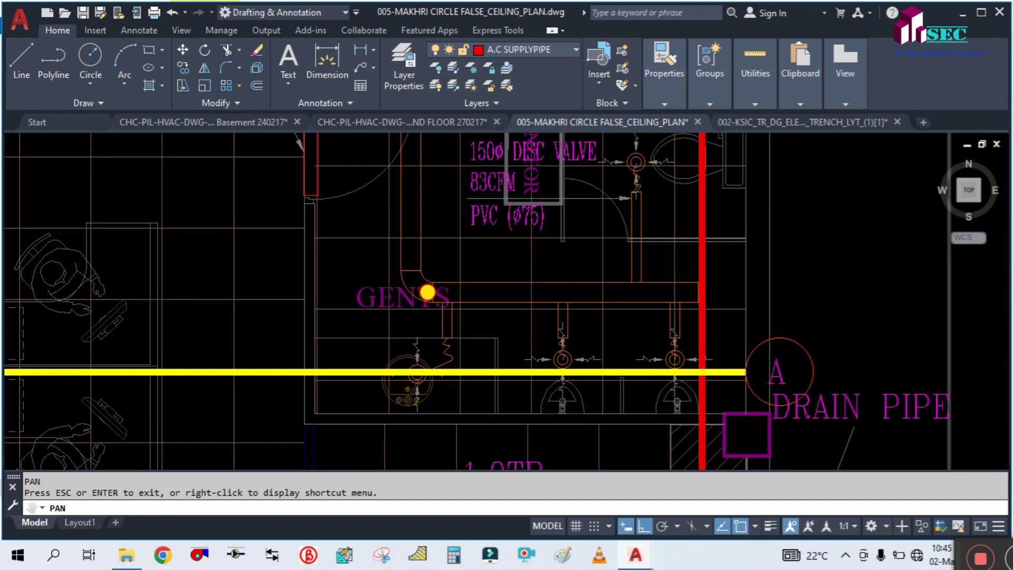
scroll(386, 381, "up", 2)
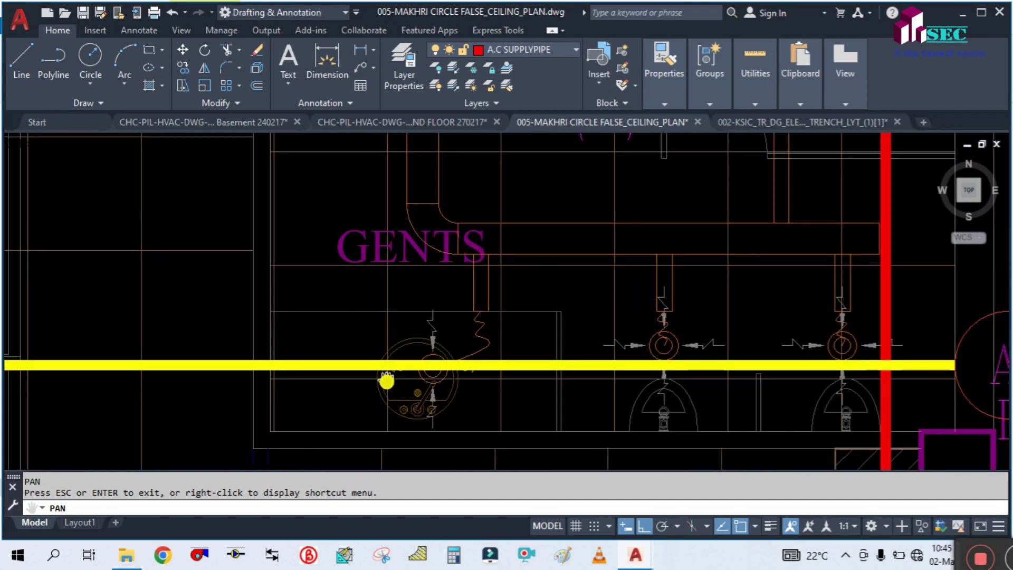
scroll(391, 357, "down", 2)
- Revisit the valve labels, door louver, LADIES inline fan, notes and toilet fixtures
left_click_drag(443, 256, 406, 350)
mouse_move(398, 252)
left_mouse_down()
mouse_move(354, 429)
mouse_move(335, 396)
left_mouse_up()
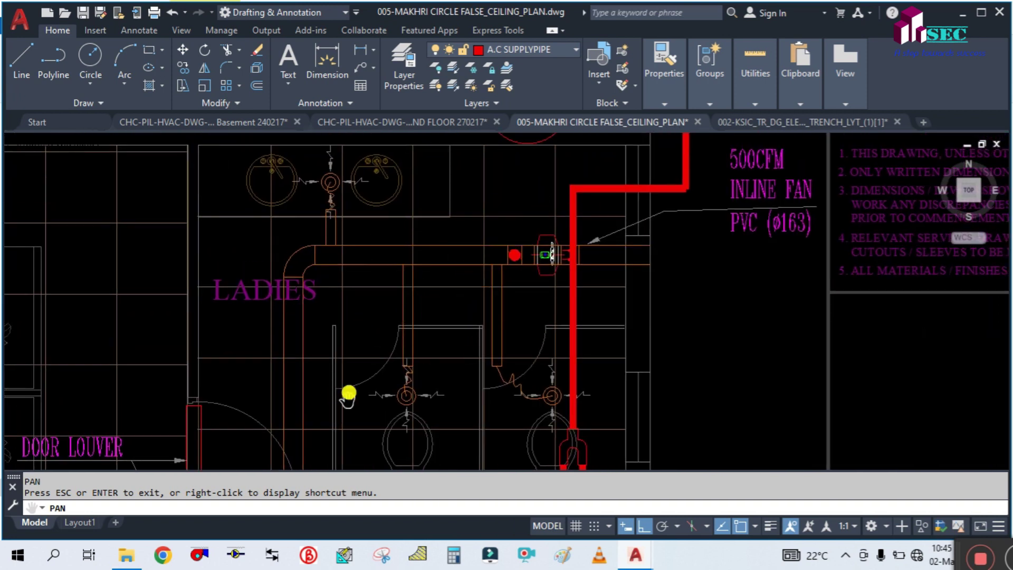
left_click_drag(369, 421, 378, 324)
scroll(382, 324, "up", 3)
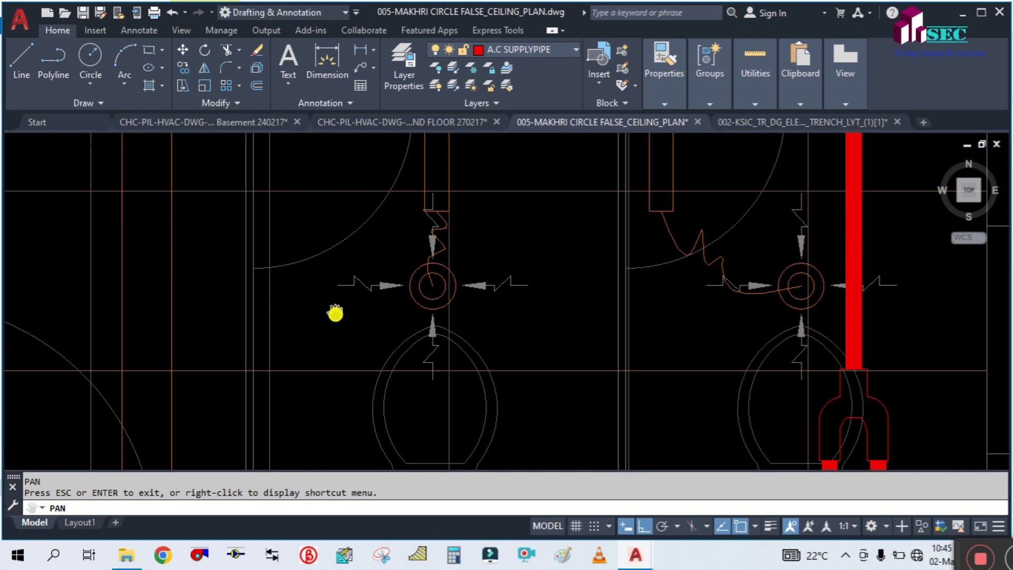
scroll(335, 311, "down", 2)
scroll(546, 312, "down", 2)
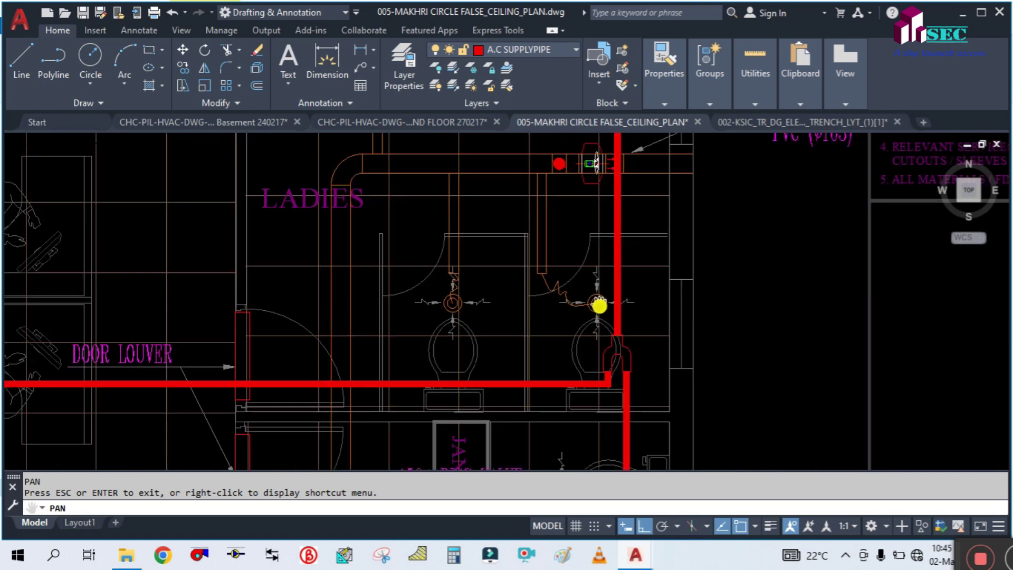
- Move over to the DOOR LOUVER area, the janitor room and its disc valve
mouse_move(475, 236)
left_mouse_down()
mouse_move(549, 416)
mouse_move(638, 211)
left_mouse_up()
left_click_drag(581, 319, 548, 304)
scroll(357, 274, "up", 2)
scroll(351, 285, "down", 2)
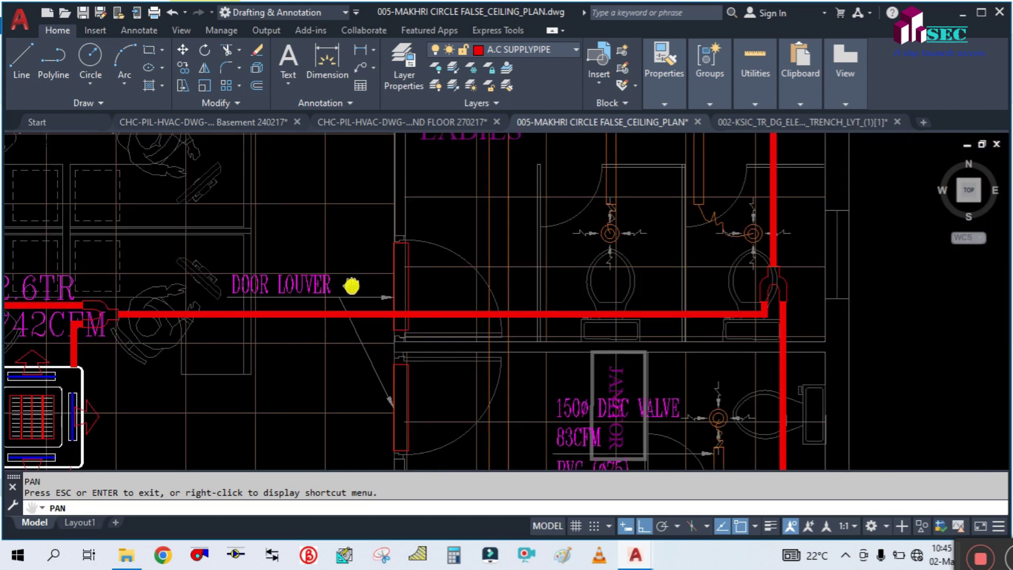
scroll(365, 280, "down", 2)
left_click_drag(497, 232, 493, 296)
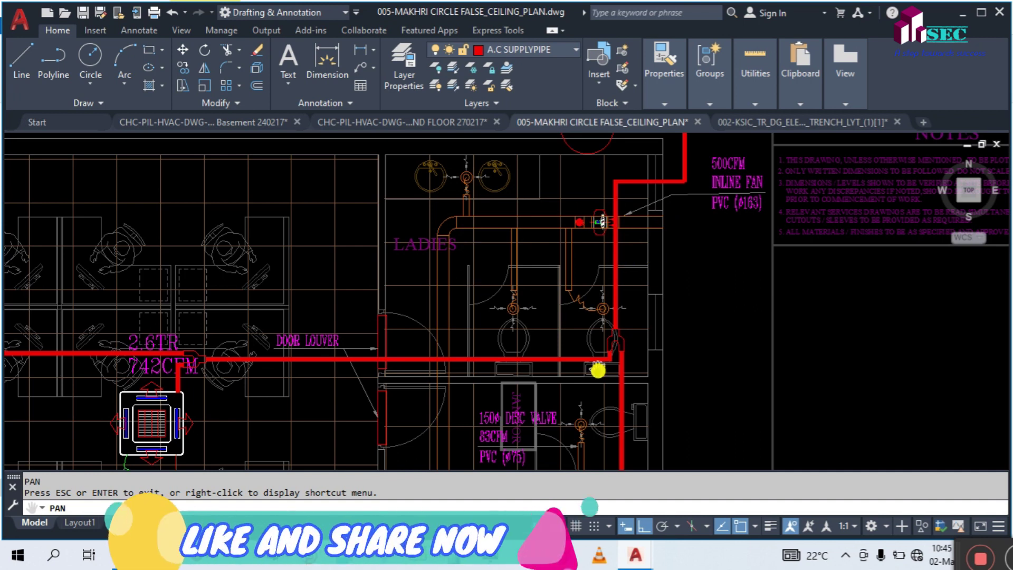
- Zoom out to the HVAC LEGEND table and the GENTS drain pipe beside the 1.0TR unit
left_click_drag(600, 361, 521, 233)
scroll(506, 330, "down", 2)
left_click_drag(647, 344, 486, 226)
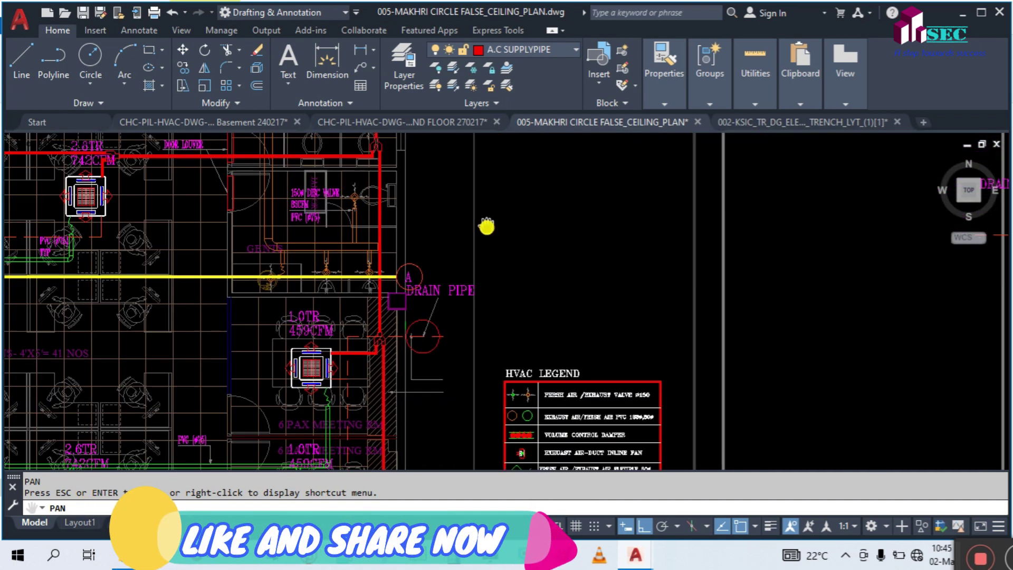
scroll(303, 243, "up", 3)
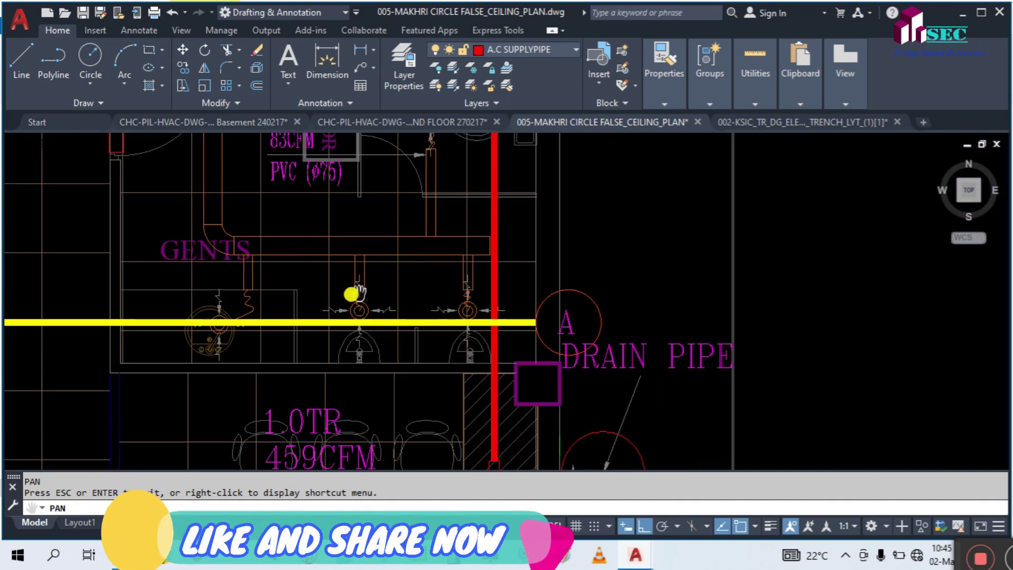
left_click_drag(376, 373, 373, 249)
scroll(373, 249, "down", 5)
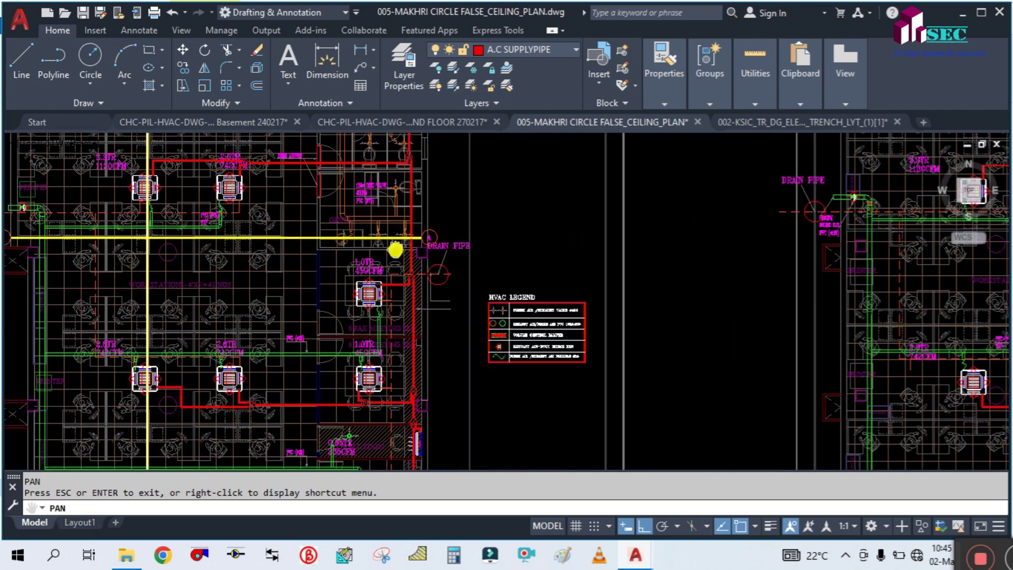
- Pan over the first floor plan's lift, lower rooms and title, then toward the lower sheets
scroll(746, 219, "up", 2)
scroll(441, 331, "up", 3)
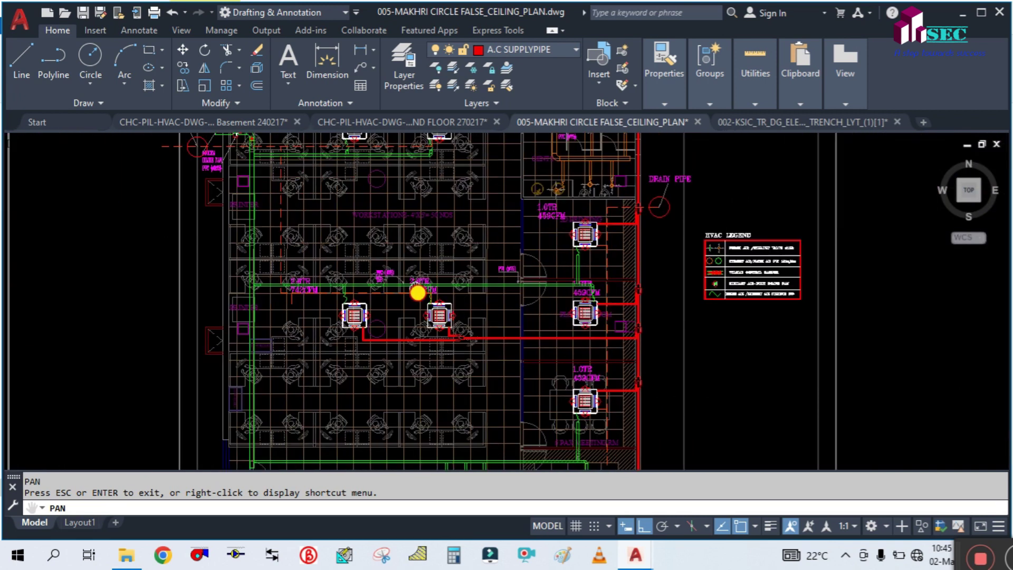
mouse_move(397, 374)
left_mouse_down()
mouse_move(423, 296)
mouse_move(435, 287)
left_mouse_up()
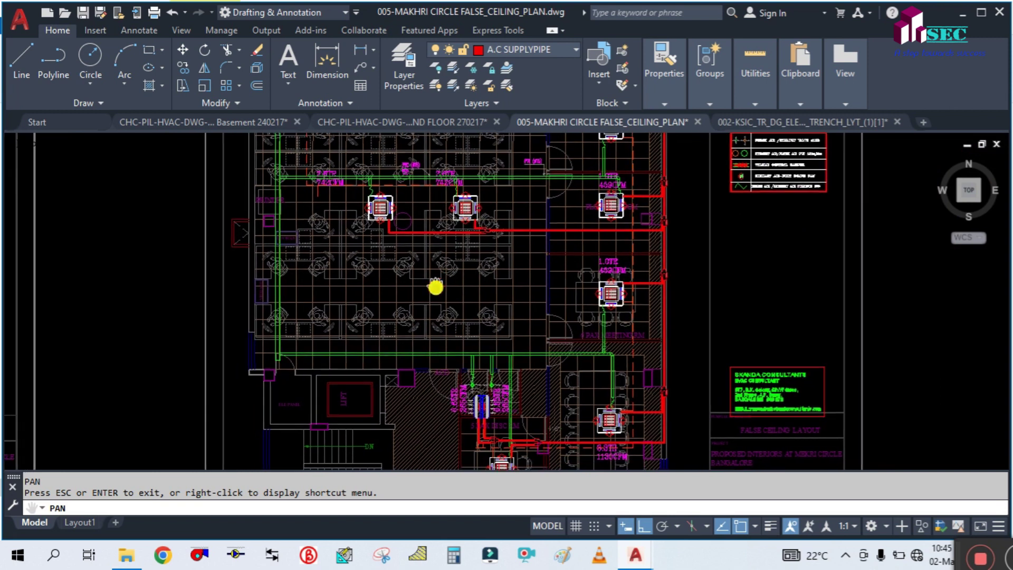
left_click_drag(459, 388, 456, 250)
scroll(455, 250, "down", 2)
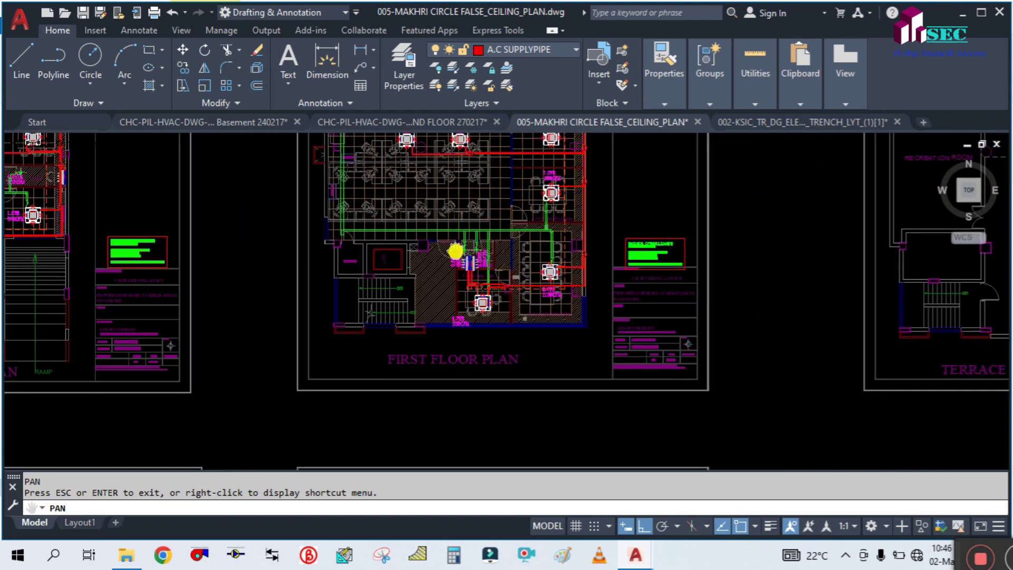
scroll(556, 358, "up", 3)
scroll(549, 343, "down", 5)
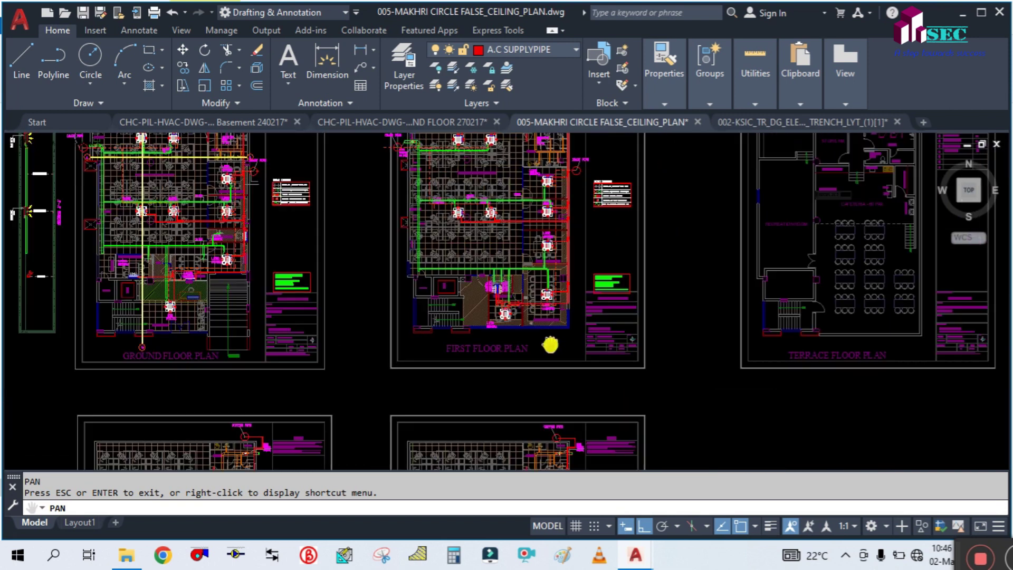
left_click_drag(371, 396, 493, 231)
scroll(393, 364, "down", 1)
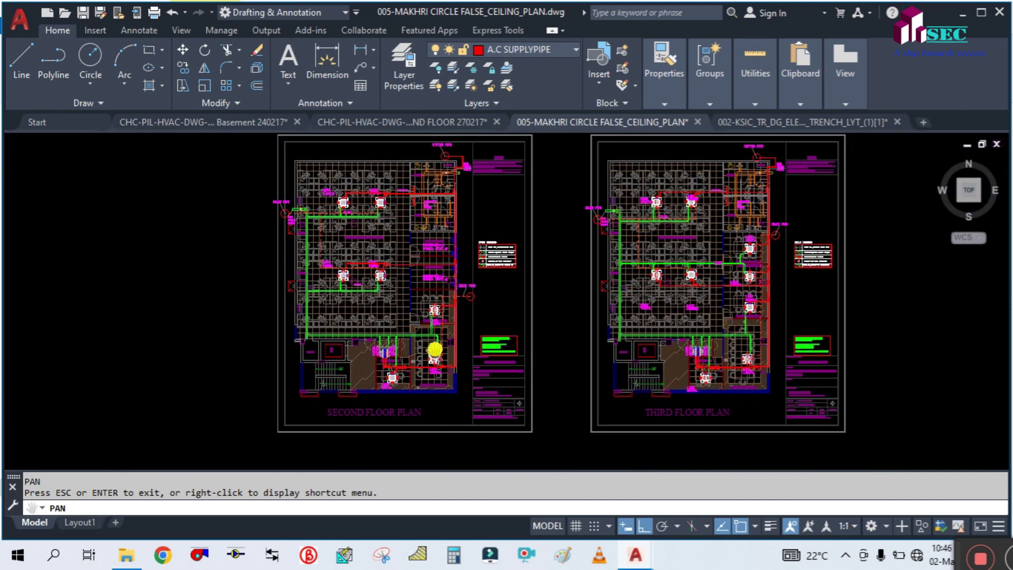
scroll(393, 433, "up", 4)
- Inspect the HVAC legend, COPPER PIPE and NOTES, then centre the second and third floor plans
mouse_move(436, 235)
left_mouse_down()
mouse_move(429, 305)
mouse_move(403, 350)
left_mouse_up()
mouse_move(445, 220)
left_mouse_down()
mouse_move(448, 333)
mouse_move(440, 284)
left_mouse_up()
scroll(443, 309, "up", 4)
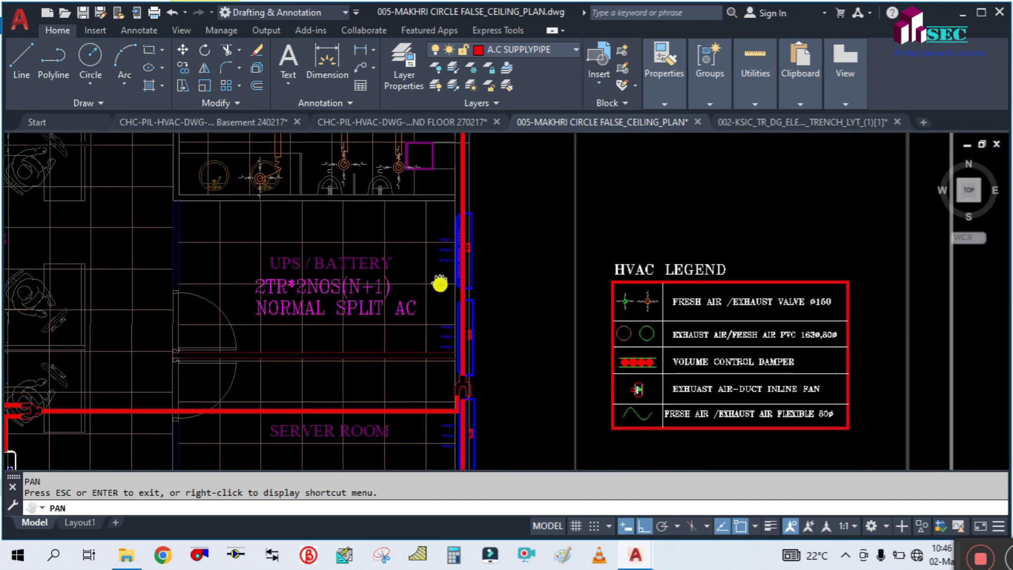
scroll(439, 284, "down", 2)
scroll(448, 252, "down", 2)
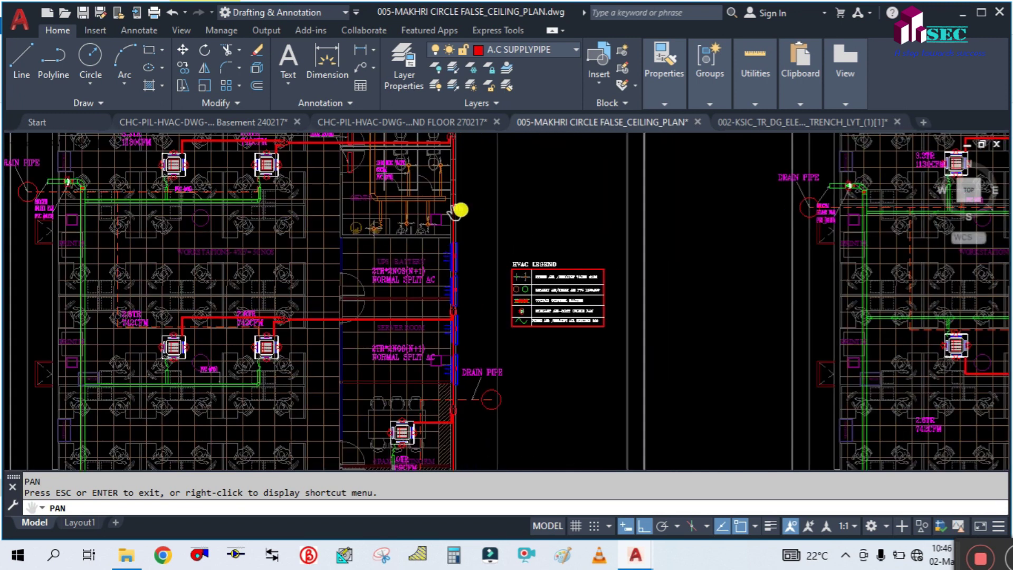
left_click_drag(457, 211, 386, 369)
left_click_drag(506, 364, 378, 199)
scroll(378, 199, "down", 4)
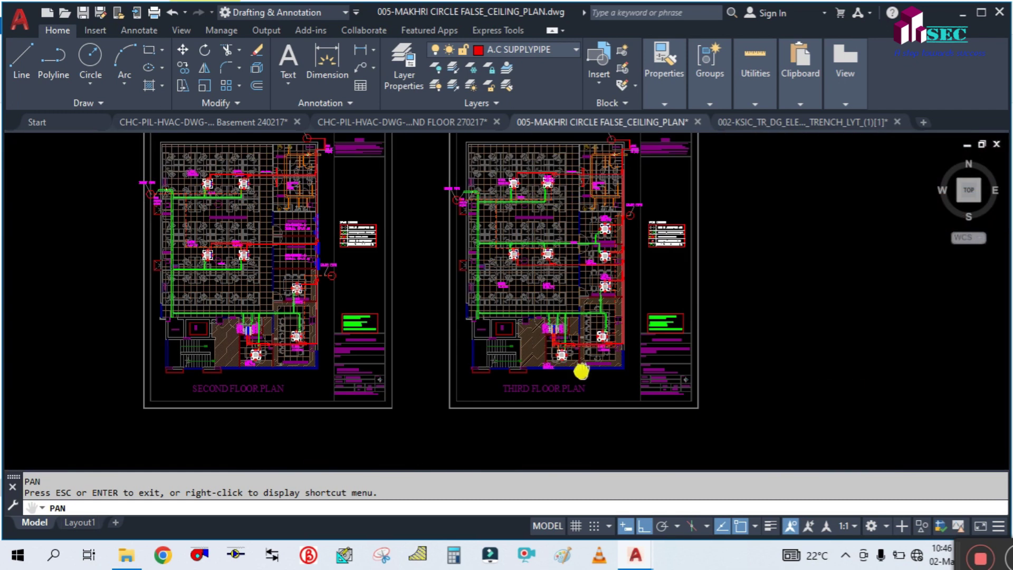
- Zoom into the office area showing the 3.3TR, 1130CFM workstation cassette and 1.0TR, 459CFM meeting-room unit
scroll(580, 369, "up", 6)
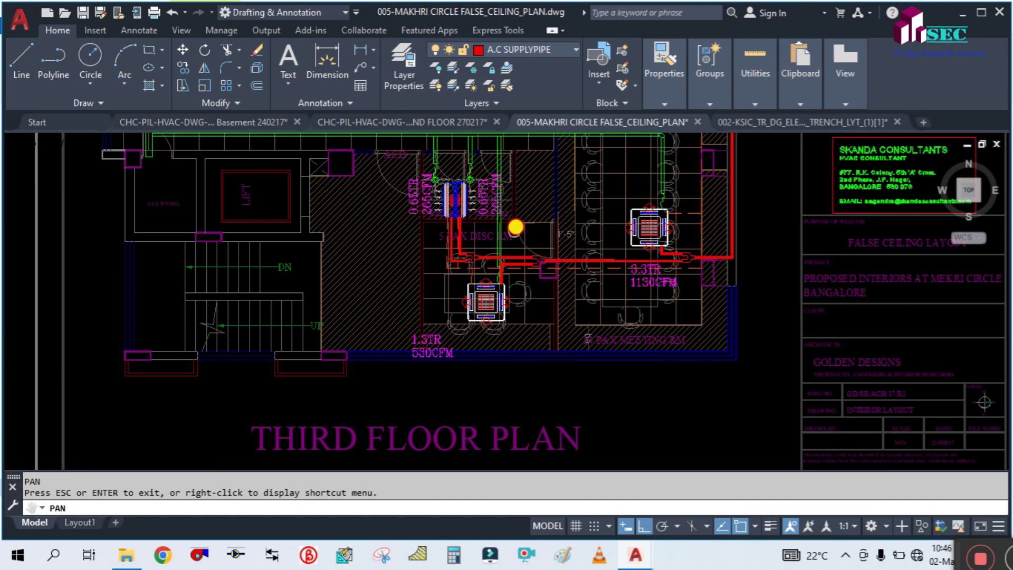
scroll(470, 369, "down", 2)
scroll(459, 327, "down", 2)
scroll(459, 293, "up", 2)
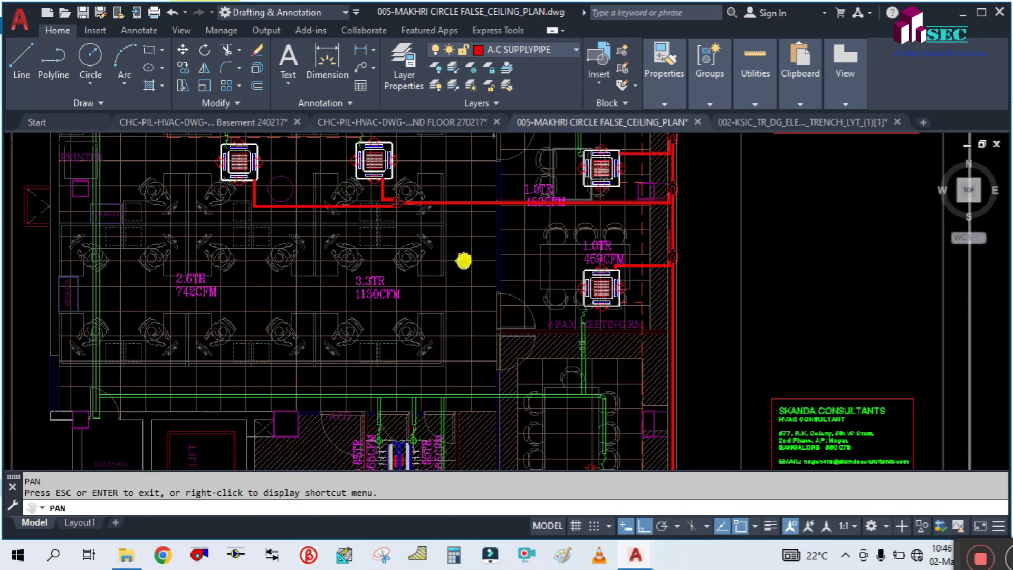
scroll(452, 242, "up", 3)
scroll(458, 240, "down", 1)
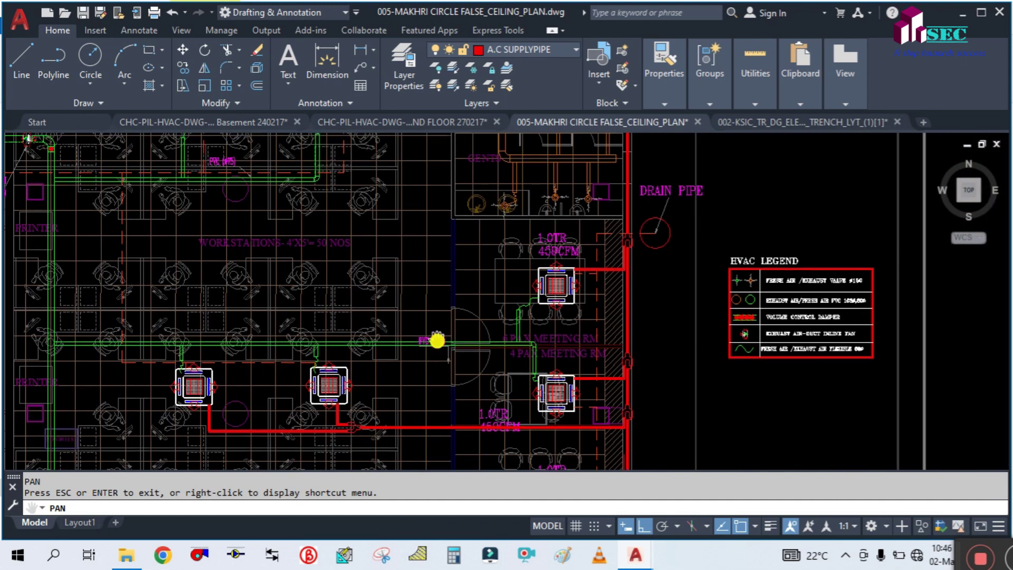
scroll(429, 253, "down", 1)
scroll(429, 254, "down", 1)
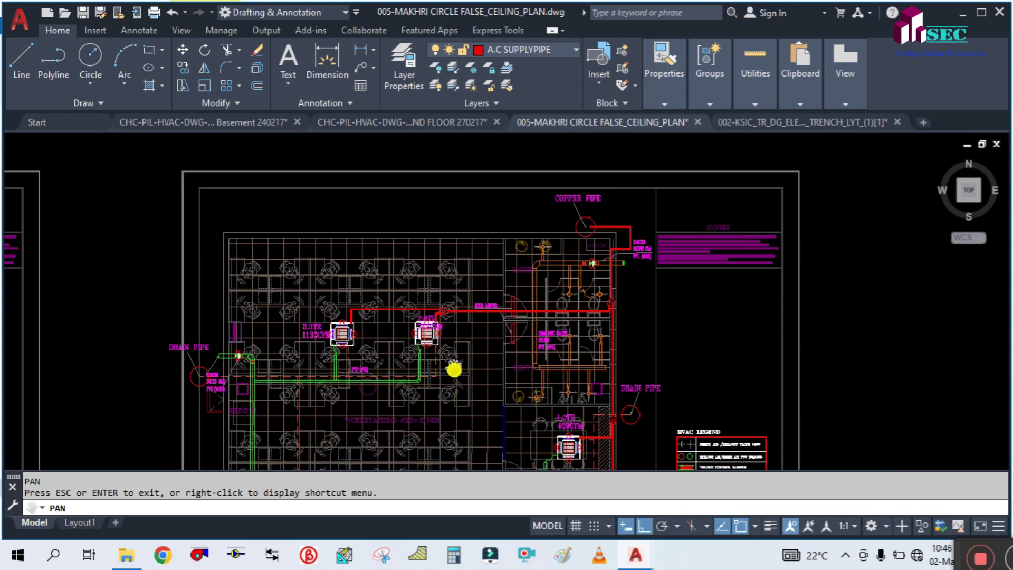
scroll(454, 370, "up", 2)
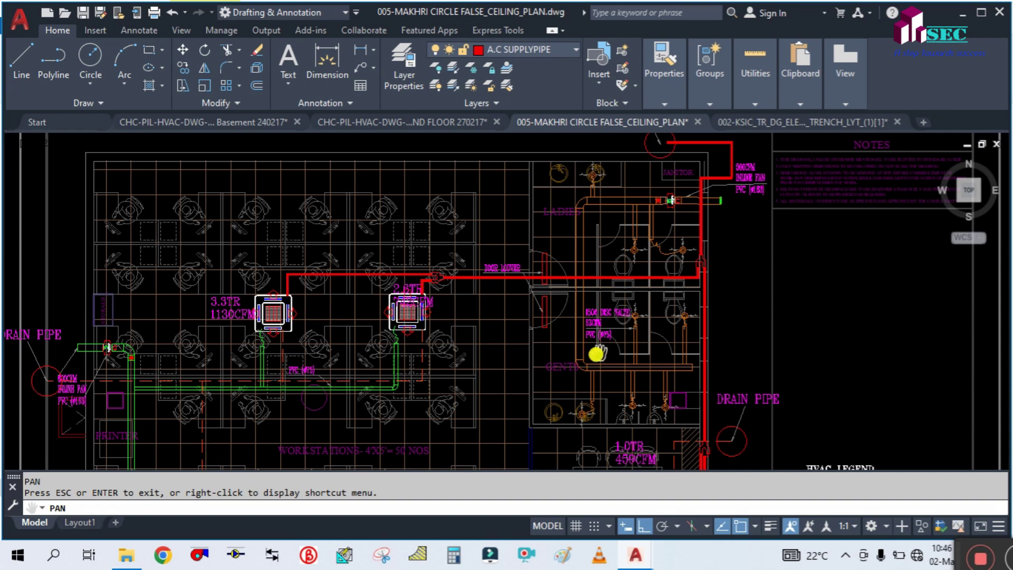
scroll(734, 304, "down", 4)
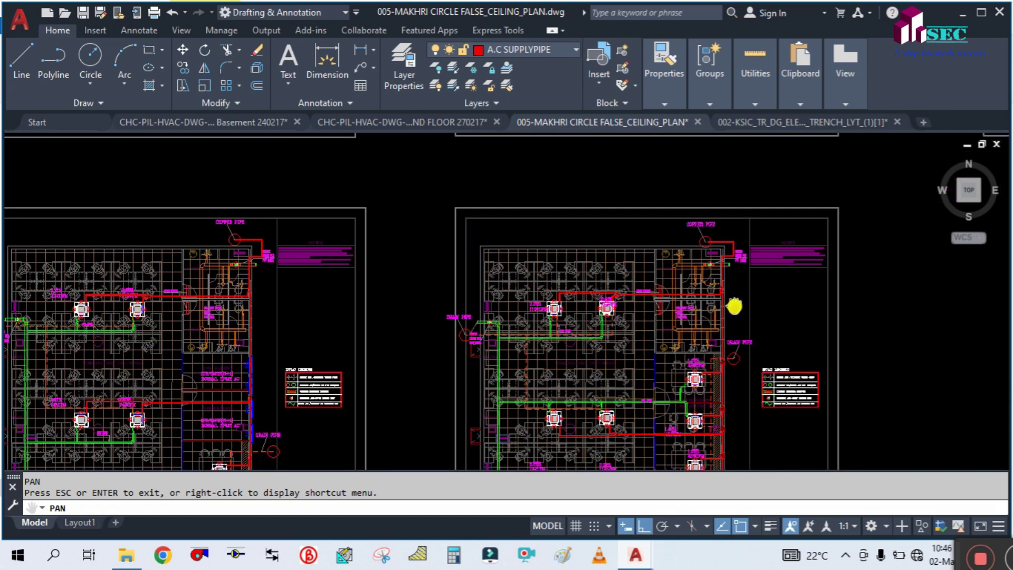
left_click_drag(683, 364, 564, 299)
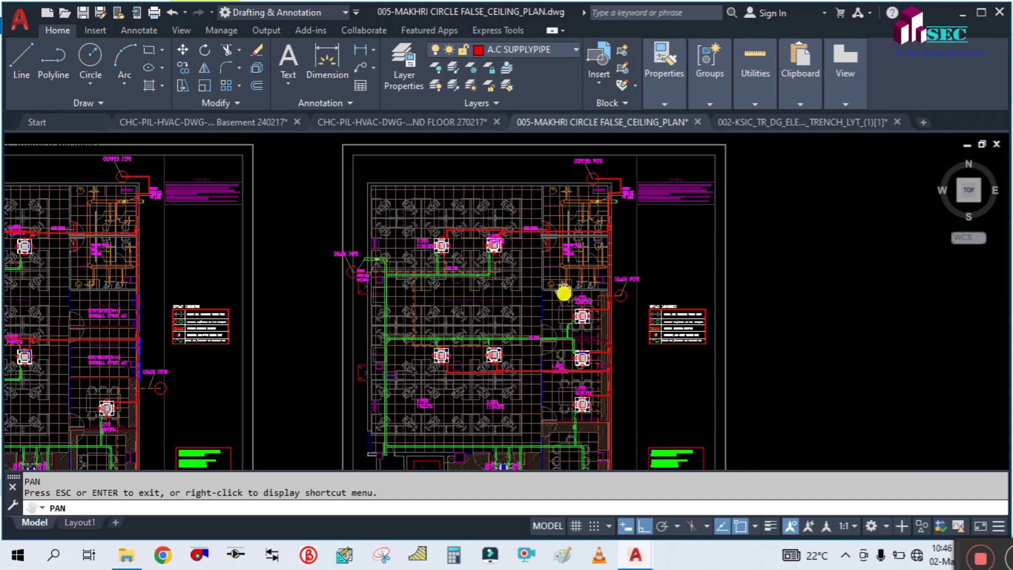
scroll(552, 362, "up", 4)
mouse_move(554, 294)
left_mouse_down()
mouse_move(501, 287)
mouse_move(511, 381)
left_mouse_up()
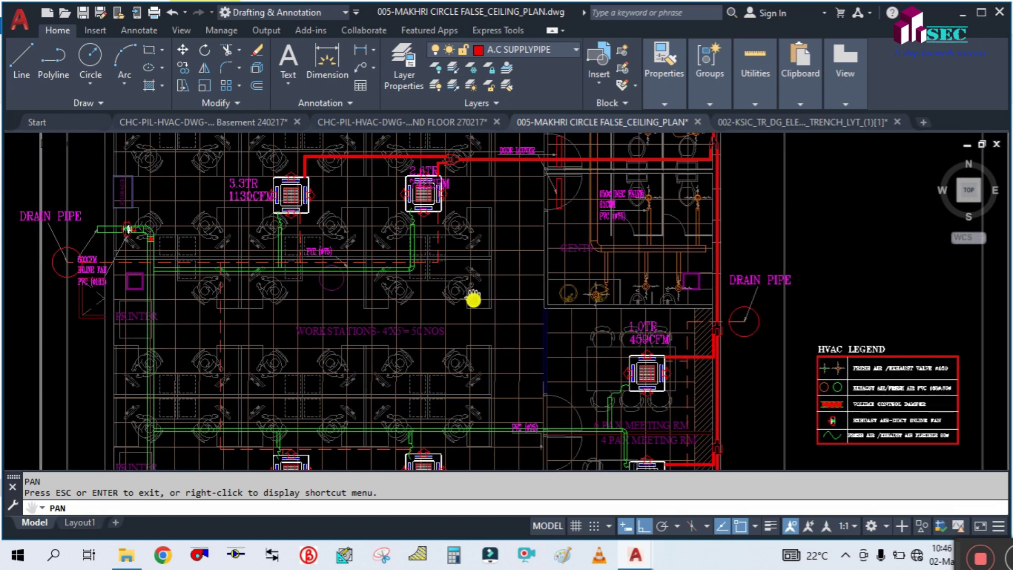
- Zoom out from the office workstations until both plans, with piping and legends, fit side by side
left_click_drag(473, 296, 497, 364)
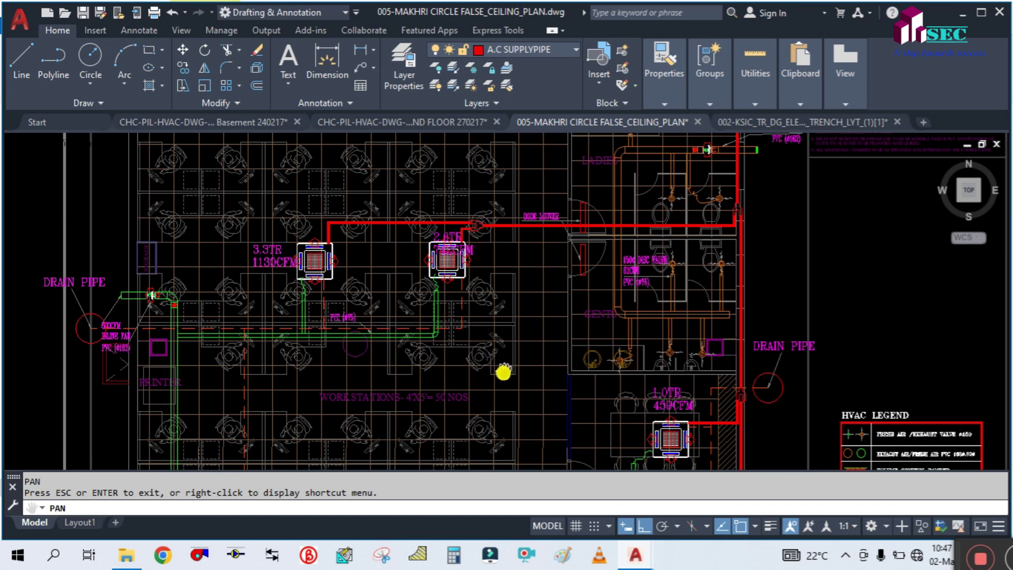
scroll(713, 294, "down", 2)
mouse_move(606, 429)
left_mouse_down()
mouse_move(600, 382)
mouse_move(633, 314)
left_mouse_up()
scroll(633, 315, "down", 2)
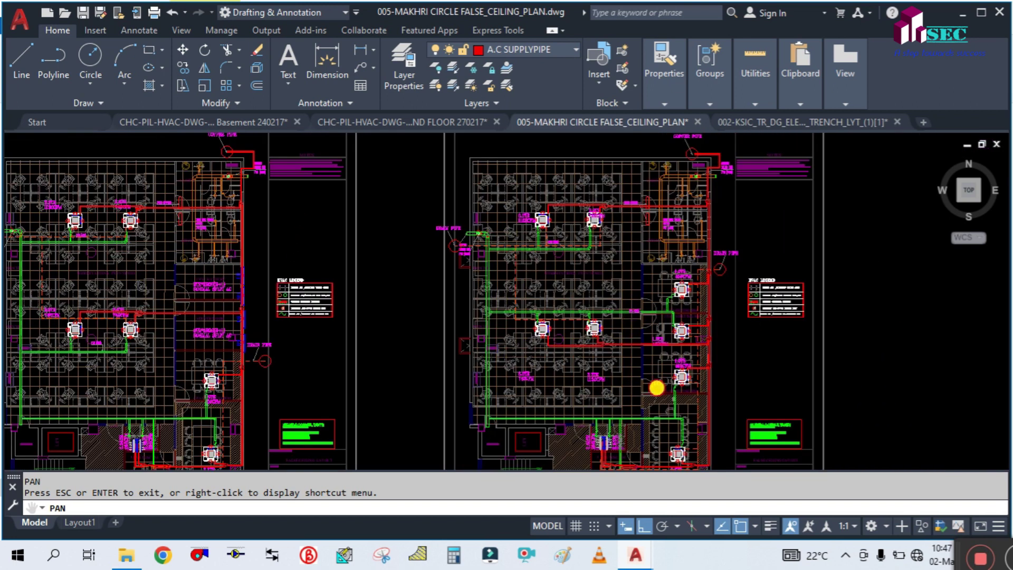
left_click_drag(657, 388, 635, 335)
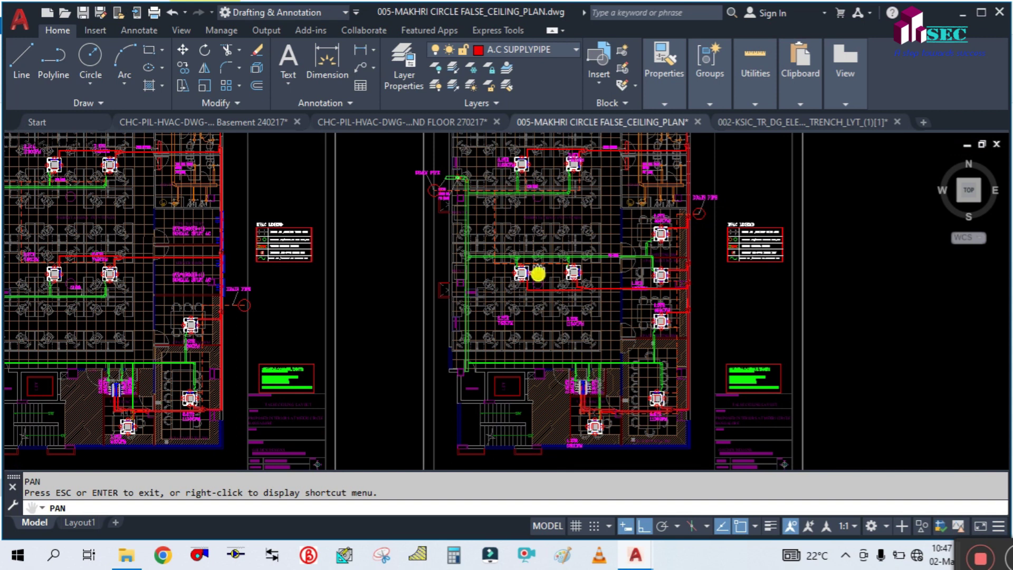
left_click_drag(537, 273, 563, 412)
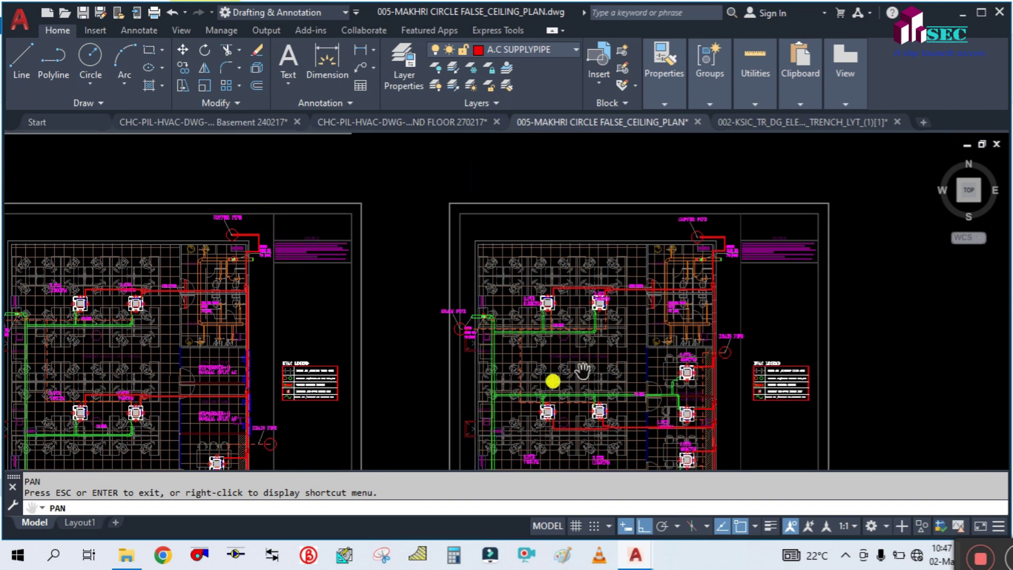
- Switch to the as-built GROUND FLOOR drawing and pan with P to the kitchen area
left_click(433, 122)
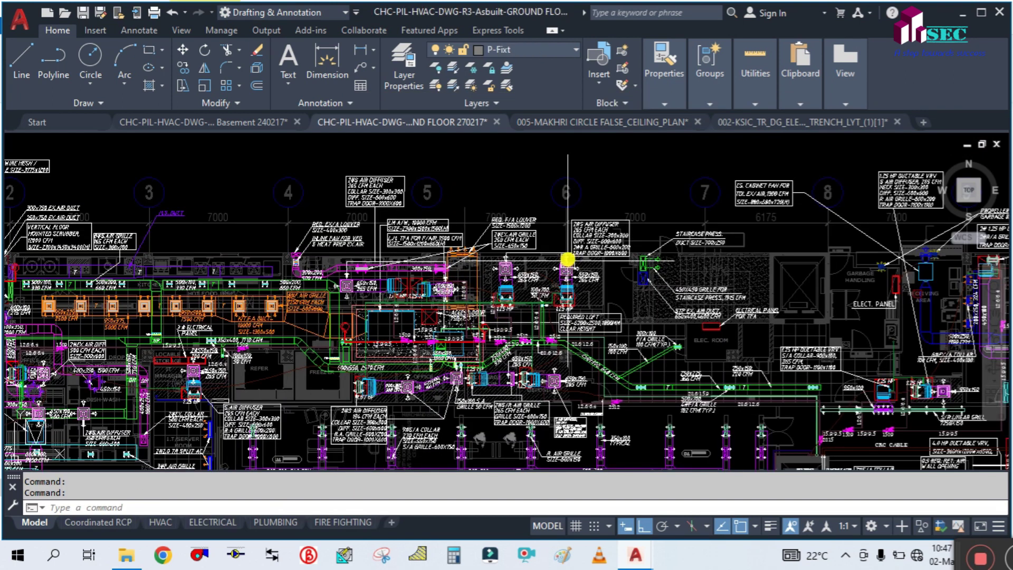
type("p")
key("Return")
mouse_move(556, 287)
left_mouse_down()
mouse_move(507, 260)
mouse_move(656, 202)
left_mouse_up()
scroll(523, 257, "up", 2)
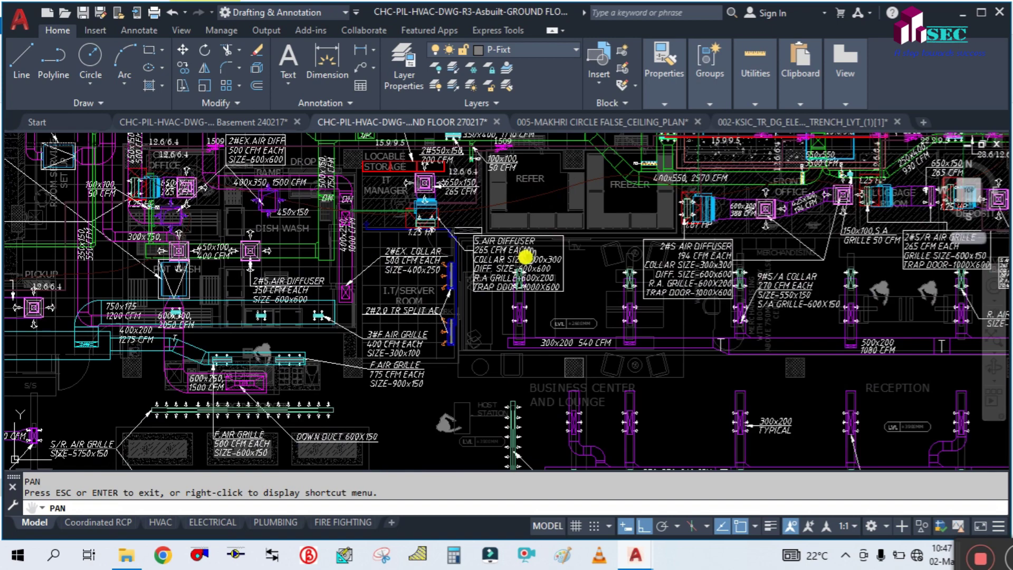
left_click_drag(583, 245, 538, 331)
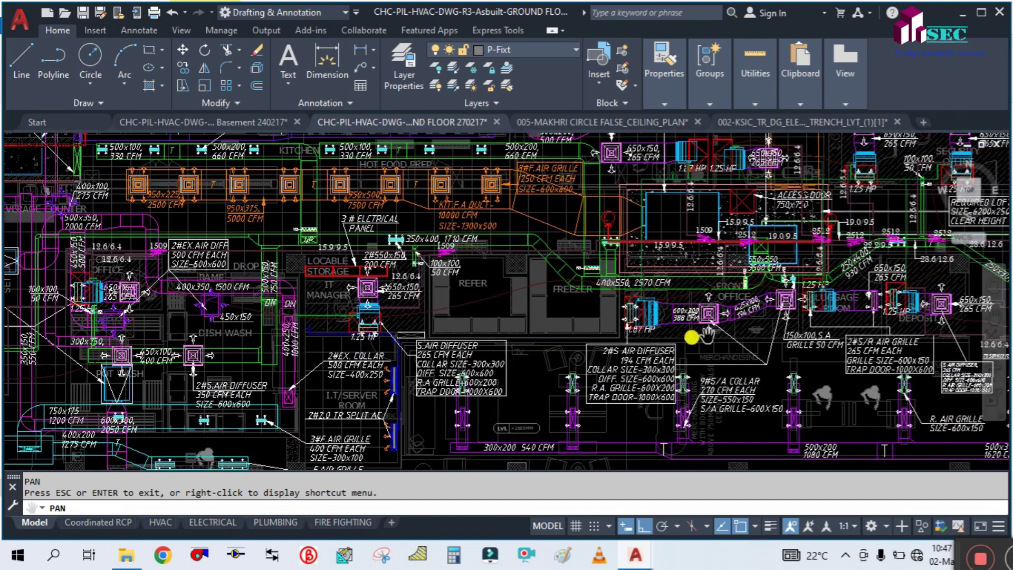
- Pan past the electrical and UPS rooms to the 12500 CFM stair pressurisation fan and 18 HP ODUs
left_click_drag(846, 368, 389, 361)
left_click_drag(739, 355, 447, 317)
left_click_drag(549, 379, 478, 265)
left_click_drag(707, 251, 525, 355)
left_click_drag(533, 449, 334, 394)
left_click_drag(585, 384, 421, 221)
left_click_drag(775, 342, 517, 344)
left_click_drag(694, 272, 95, 311)
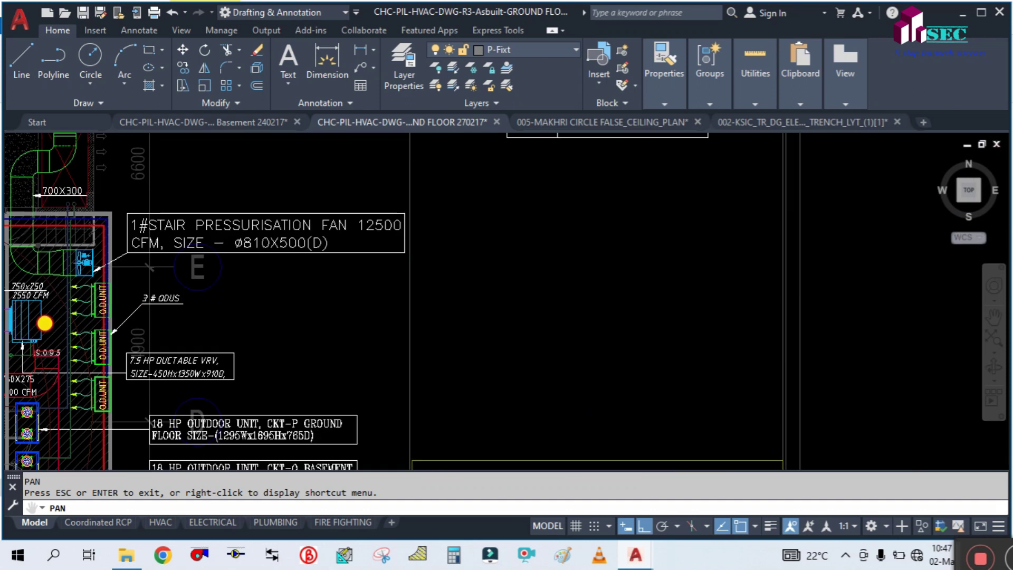
- Bring the HVAC LEGEND table into view with its header at the top
scroll(443, 269, "down", 2)
left_click_drag(477, 262, 500, 376)
scroll(493, 271, "up", 4)
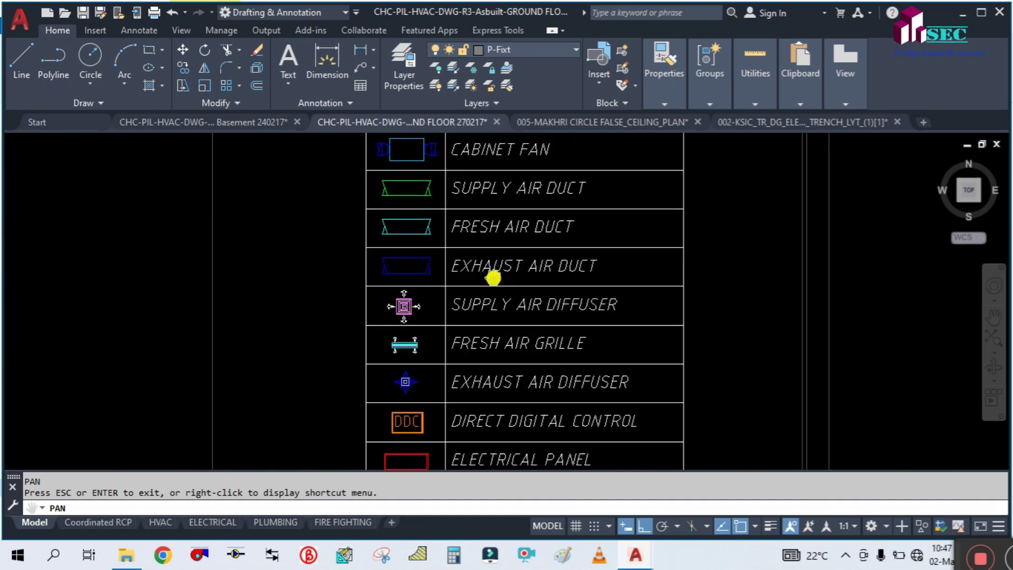
left_click_drag(494, 179, 427, 317)
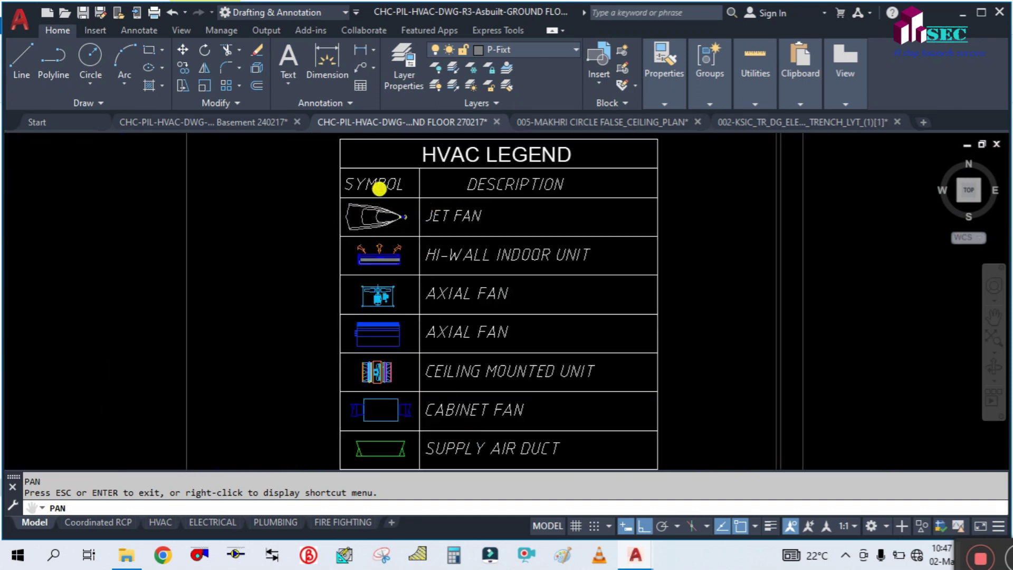
scroll(381, 187, "up", 6)
scroll(576, 323, "down", 3)
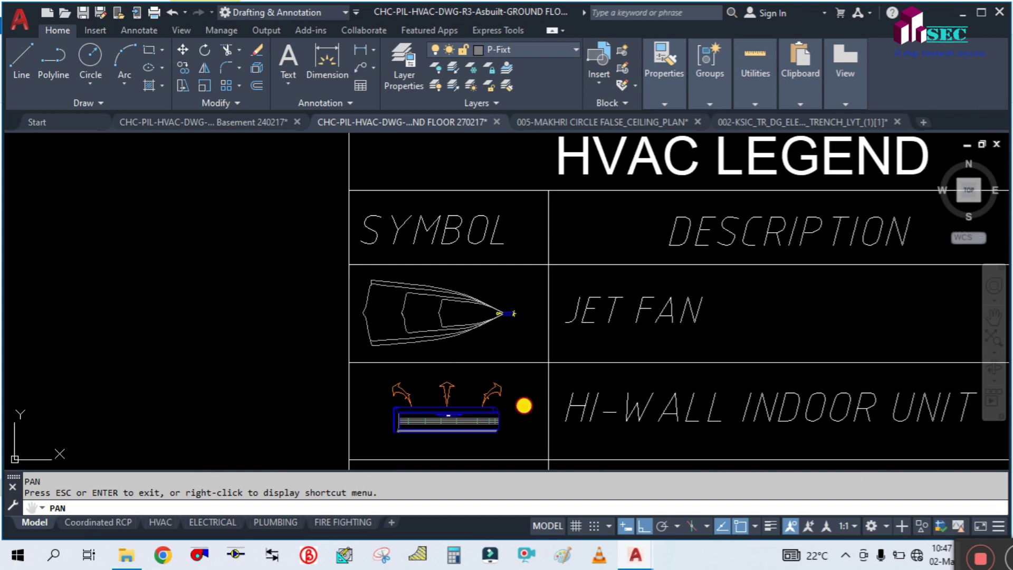
- Step through the HI-WALL INDOOR UNIT, AXIAL FAN, CEILING MOUNTED UNIT and CABINET FAN rows
left_click_drag(525, 404, 343, 287)
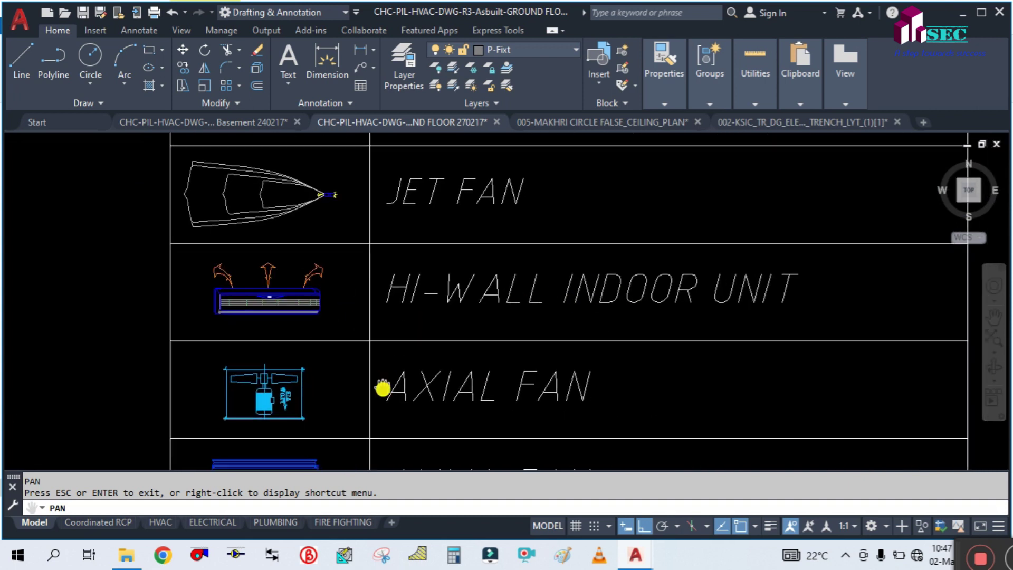
left_click_drag(382, 389, 375, 280)
left_click_drag(455, 393, 440, 253)
left_click_drag(264, 212, 261, 290)
left_click_drag(308, 401, 303, 291)
scroll(445, 321, "up", 2)
scroll(446, 322, "down", 2)
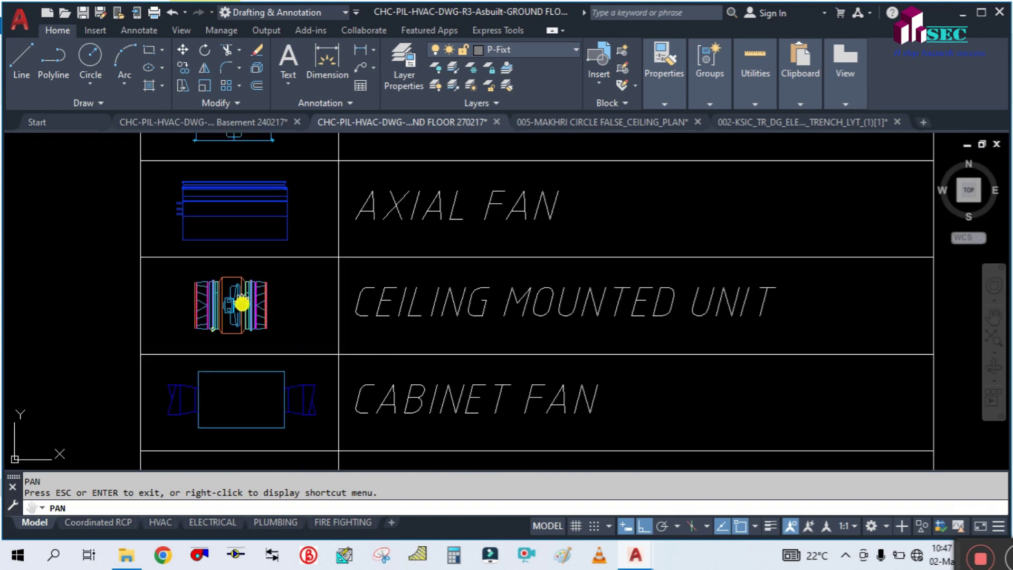
scroll(242, 298, "up", 2)
scroll(289, 265, "down", 1)
scroll(338, 258, "down", 2)
scroll(388, 248, "up", 2)
scroll(398, 214, "down", 1)
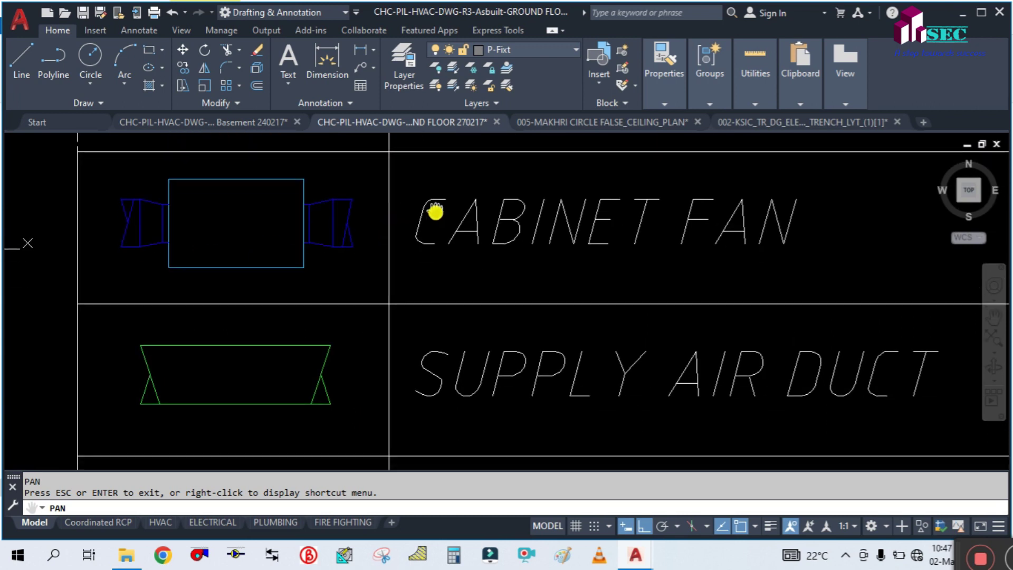
- Show the FRESH AIR DUCT and EXHAUST AIR DUCT legend rows
left_click_drag(443, 414, 419, 323)
scroll(420, 326, "down", 2)
left_click_drag(421, 410, 389, 267)
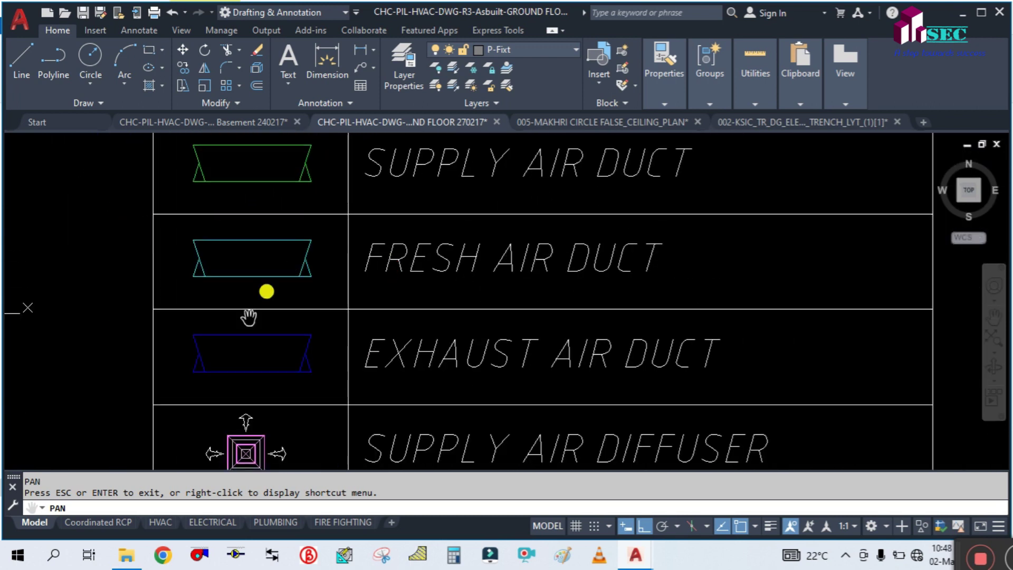
scroll(474, 387, "up", 2)
scroll(473, 388, "down", 2)
- Review the diffuser, grille and EXHAUST AIR DIFFUSER rows, then zoom out beside the floor plan
left_click_drag(457, 450, 496, 235)
scroll(352, 254, "up", 2)
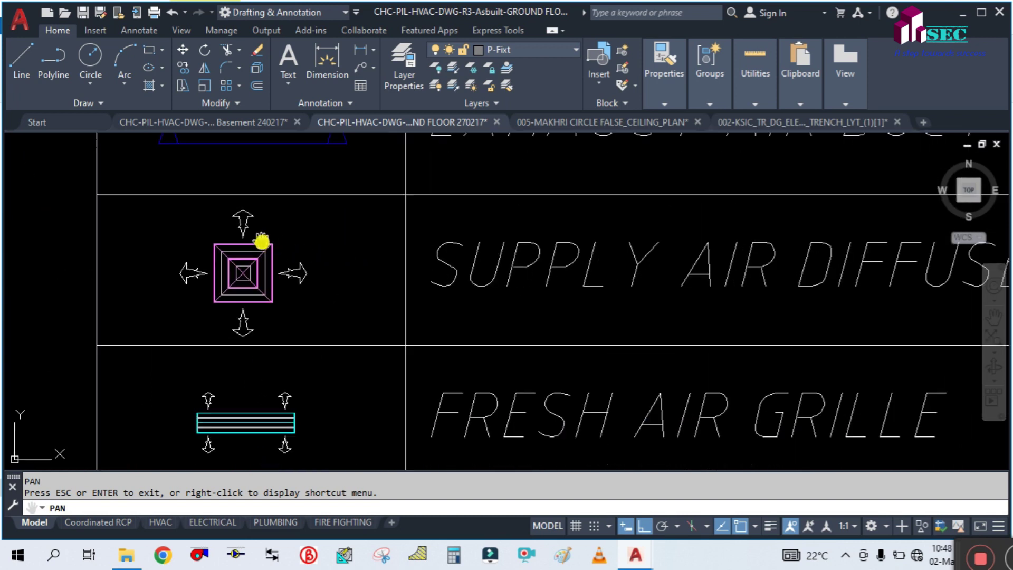
mouse_move(251, 415)
left_mouse_down()
mouse_move(294, 294)
mouse_move(312, 289)
left_mouse_up()
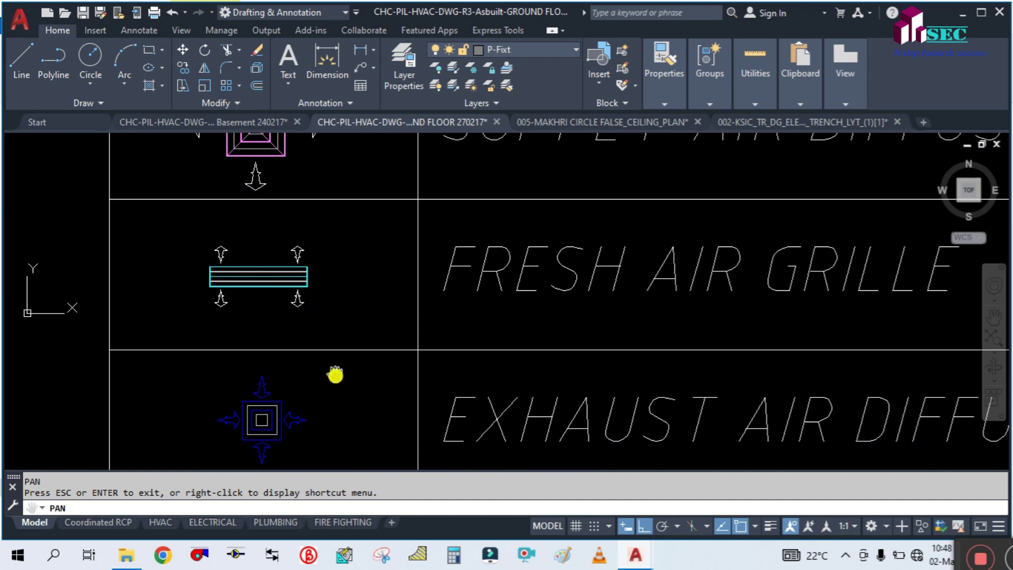
scroll(334, 369, "down", 3)
left_click_drag(335, 376, 450, 264)
scroll(449, 264, "down", 4)
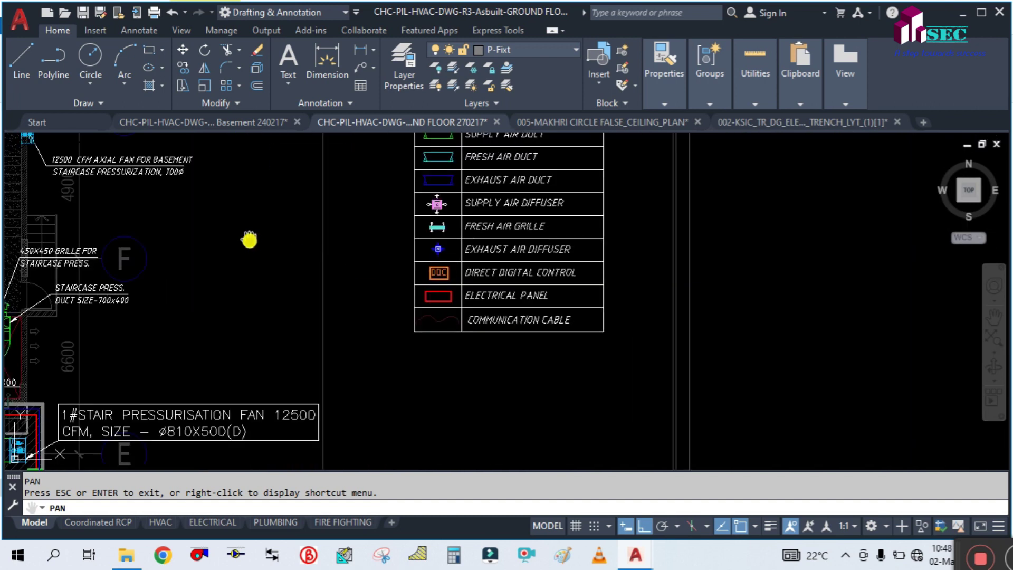
- Zoom in on the three O.D. UNIT boxes and LT Panel Room, then out to gridlines 6–13
left_click_drag(251, 237, 696, 404)
scroll(575, 303, "down", 1)
left_click_drag(310, 307, 470, 288)
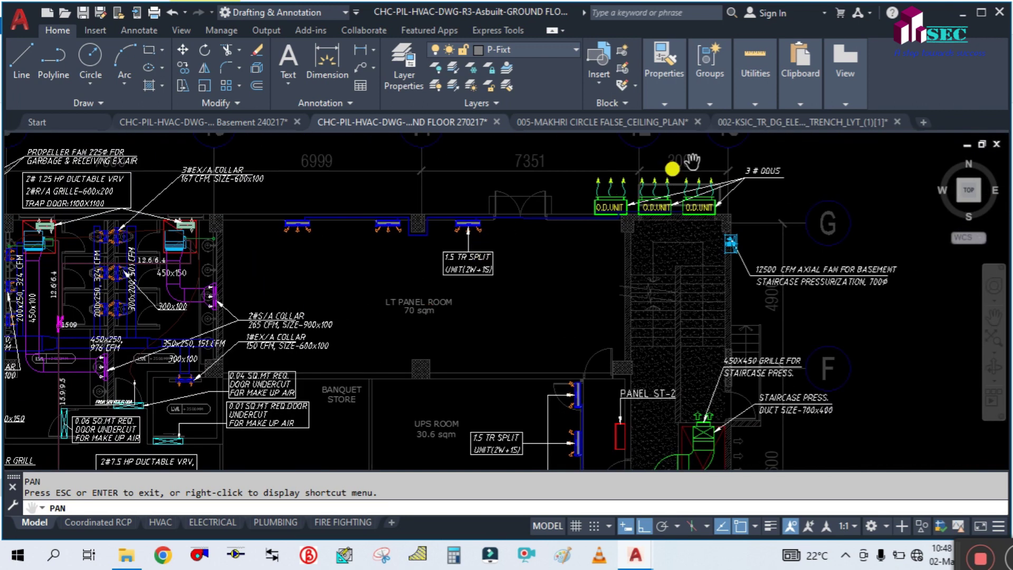
scroll(698, 165, "up", 5)
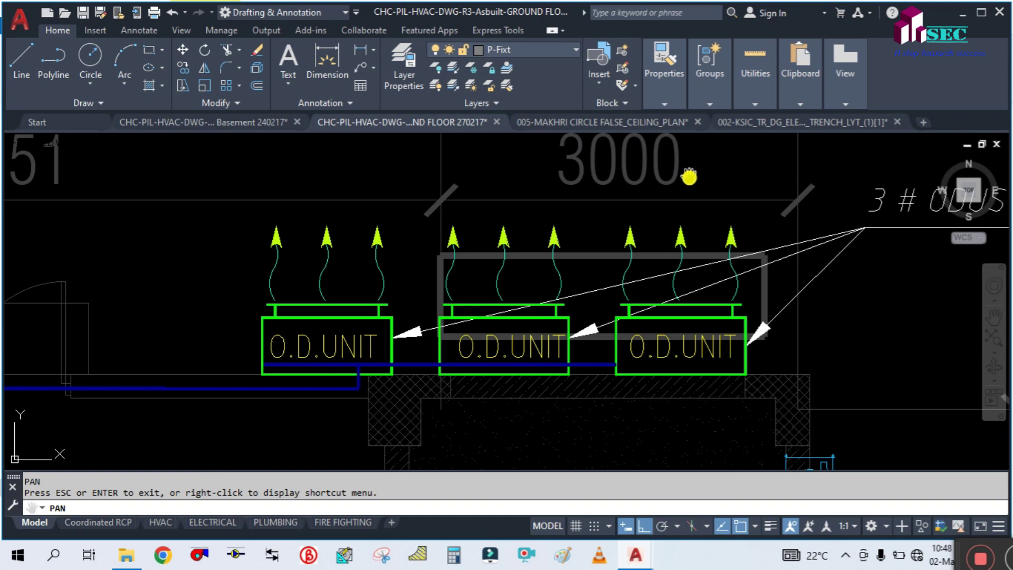
scroll(689, 176, "down", 5)
scroll(267, 264, "up", 3)
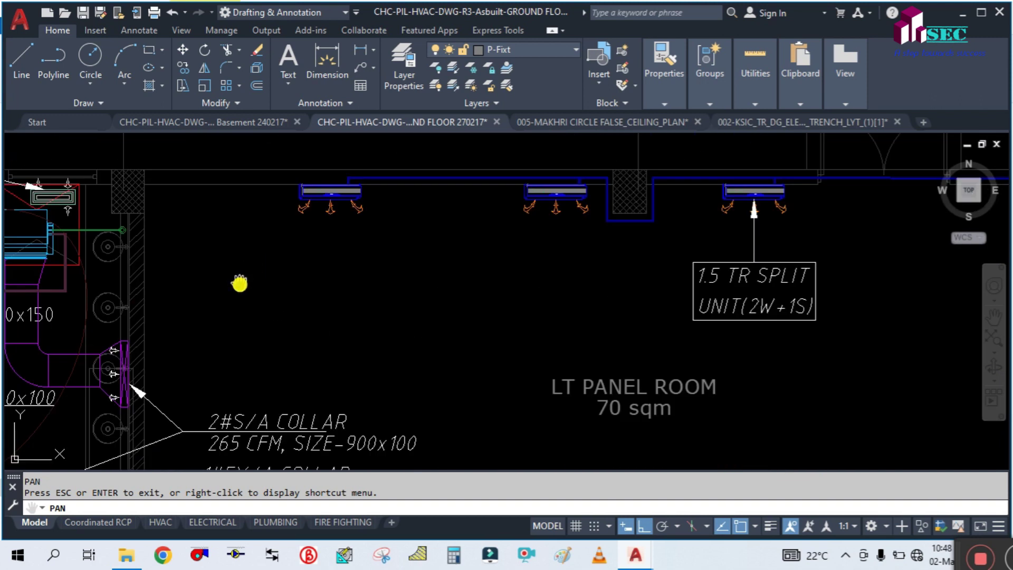
scroll(240, 283, "down", 4)
scroll(522, 273, "up", 3)
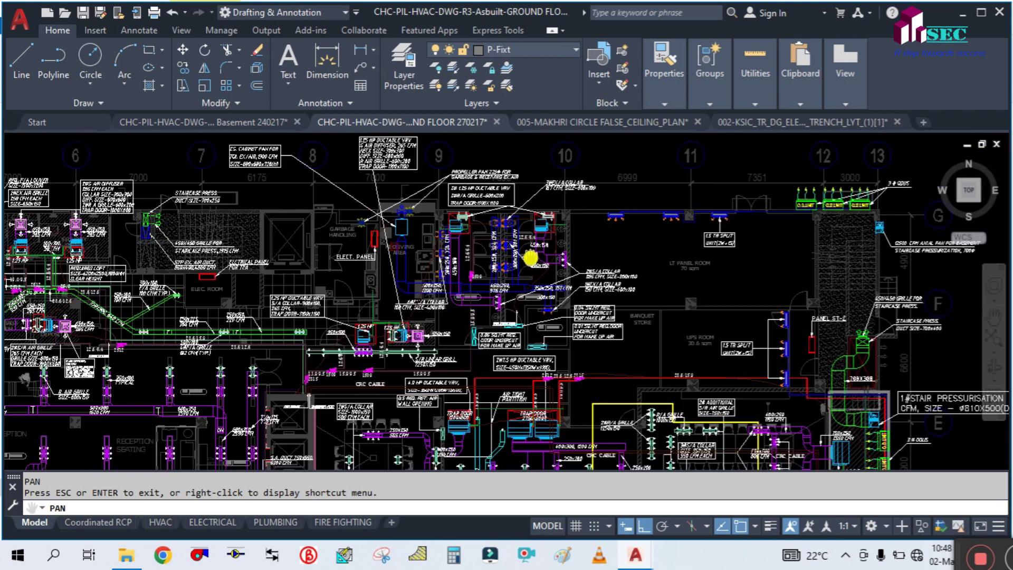